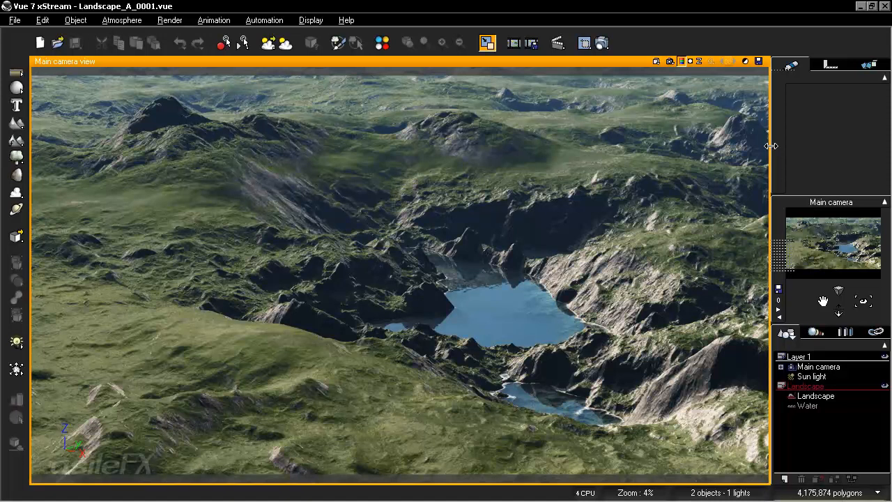
Check which Vue scene files the Group_A_LandscapeOnly folder contains, without opening one.
{"action": "left_click", "coordinate": [15, 21]}
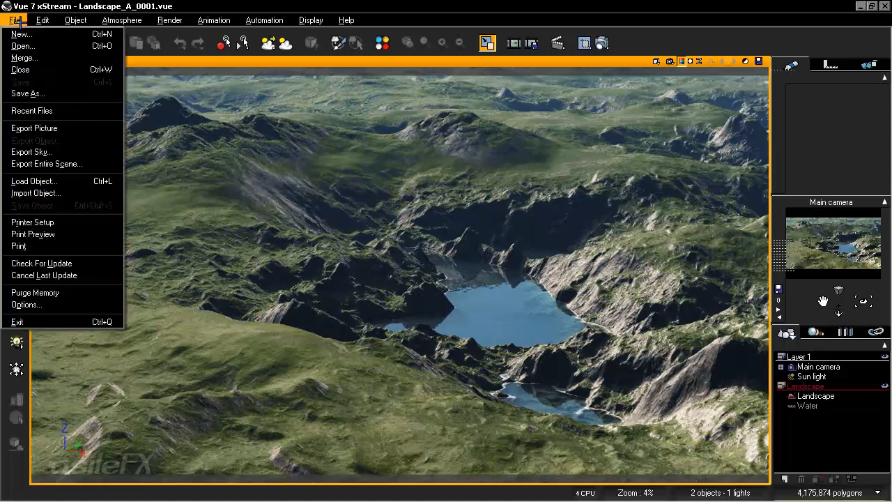
{"action": "left_click", "coordinate": [22, 46]}
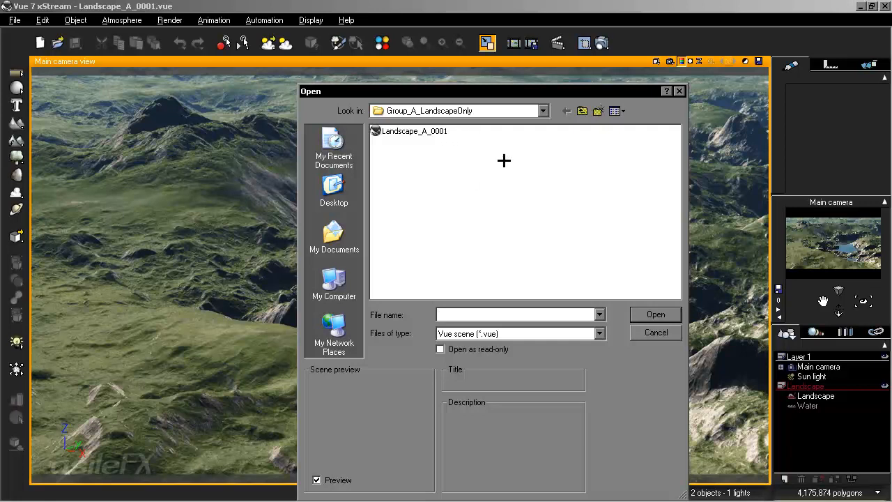
{"action": "left_click", "coordinate": [669, 332]}
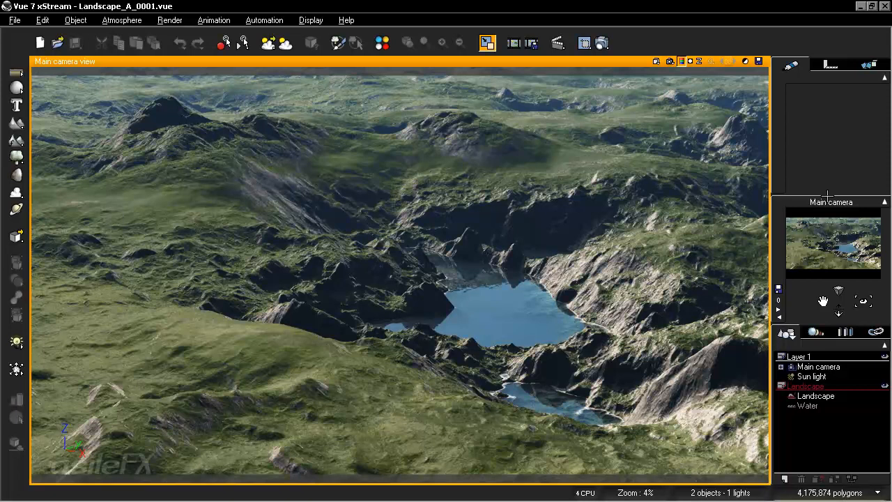
Sort the scene's object list by types and select the Landscape terrain in the Terrains group.
{"action": "mouse_move", "coordinate": [868, 300]}
{"action": "left_mouse_down"}
{"action": "mouse_move", "coordinate": [840, 300]}
{"action": "mouse_move", "coordinate": [867, 303]}
{"action": "left_mouse_up"}
{"action": "scroll", "coordinate": [619, 281], "scroll_direction": "down", "scroll_amount": 5}
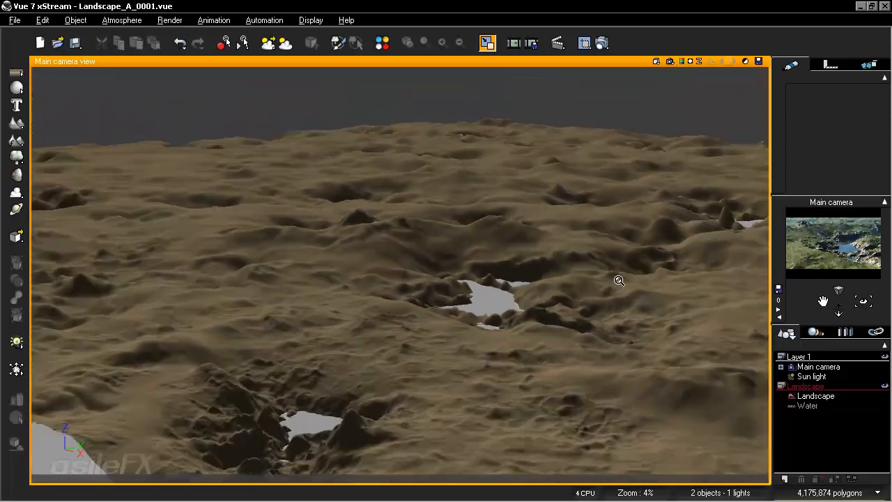
{"action": "scroll", "coordinate": [619, 281], "scroll_direction": "down", "scroll_amount": 3}
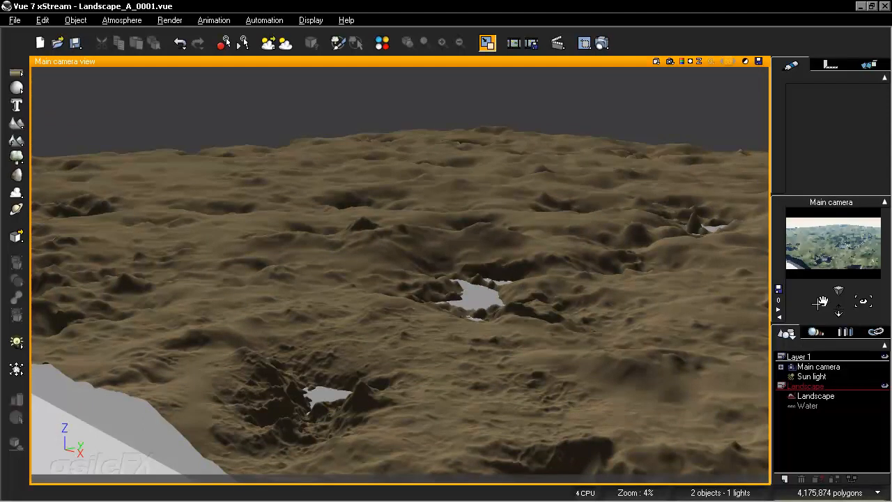
{"action": "left_click_drag", "start_coordinate": [823, 301], "coordinate": [823, 272]}
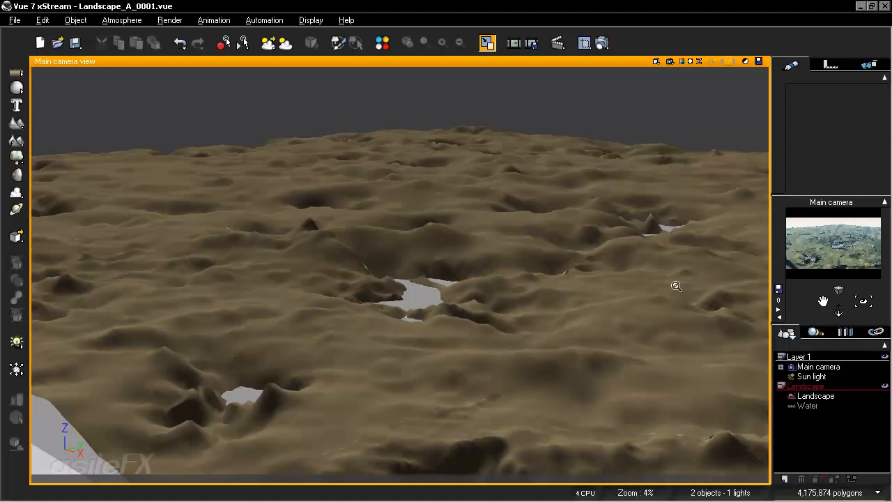
{"action": "right_click_drag", "start_coordinate": [644, 288], "coordinate": [817, 410], "text": "ctrl"}
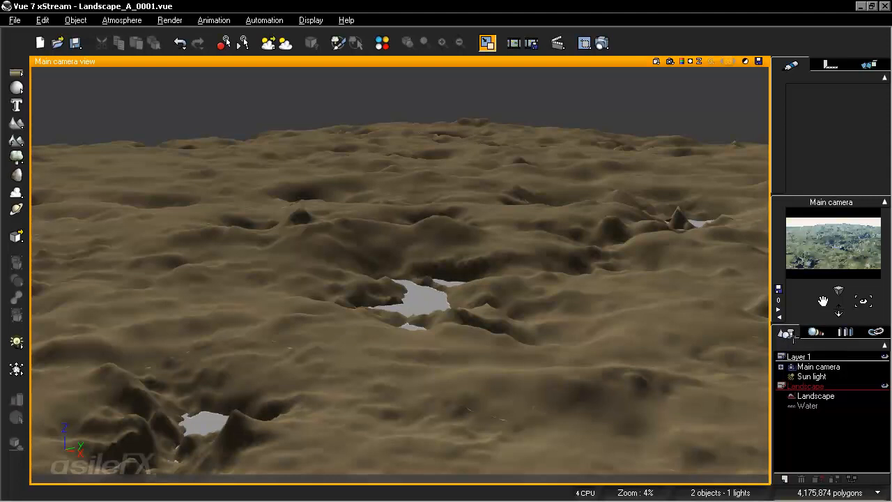
{"action": "left_click", "coordinate": [792, 335]}
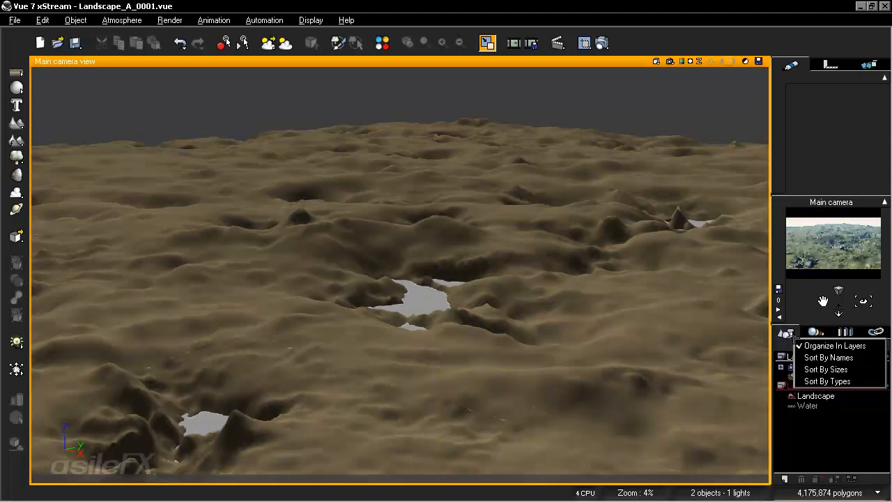
{"action": "left_click", "coordinate": [840, 382]}
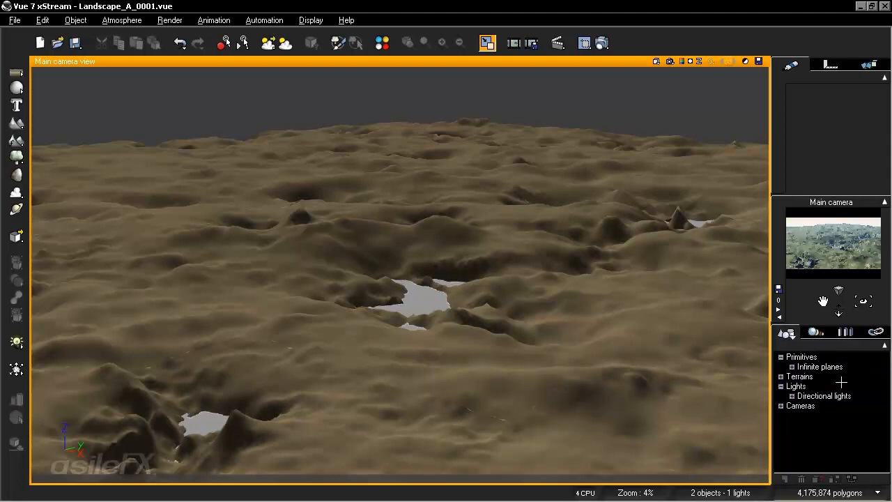
{"action": "left_click", "coordinate": [781, 376]}
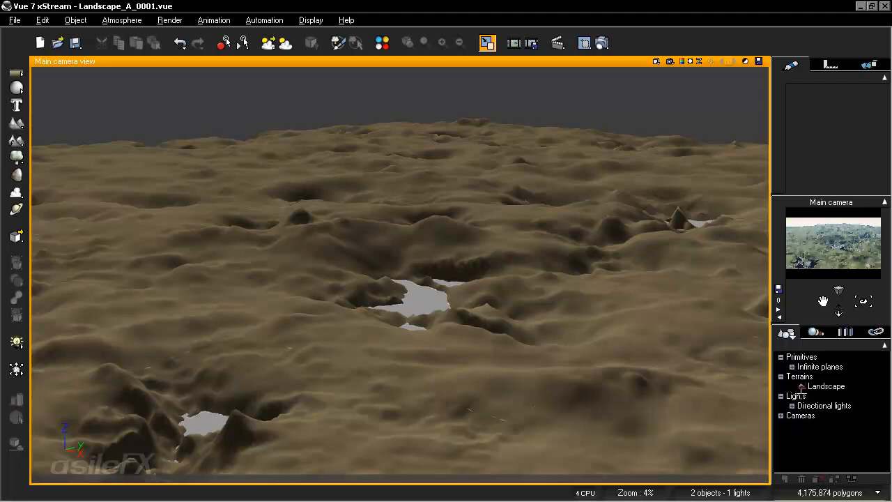
{"action": "left_click", "coordinate": [833, 385]}
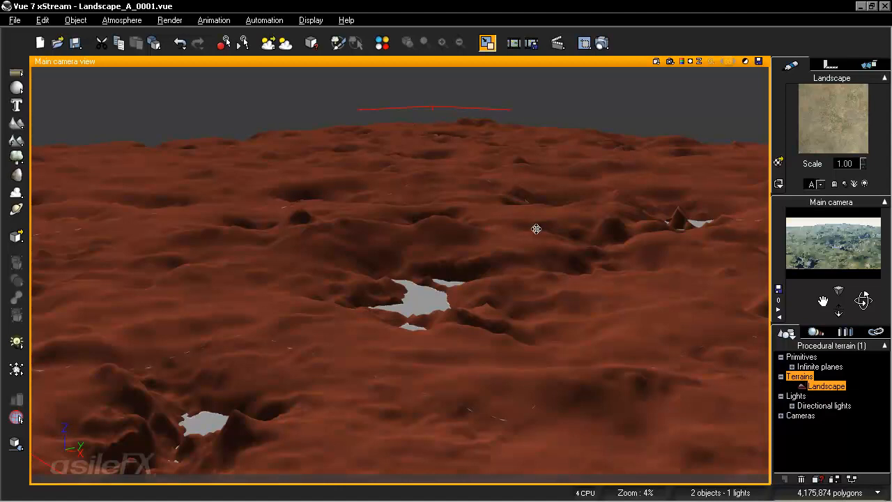
Open the selected Landscape in the Terrain Editor and examine its procedural terrain preview and altitude settings.
{"action": "right_click", "coordinate": [461, 221]}
{"action": "left_click", "coordinate": [553, 397]}
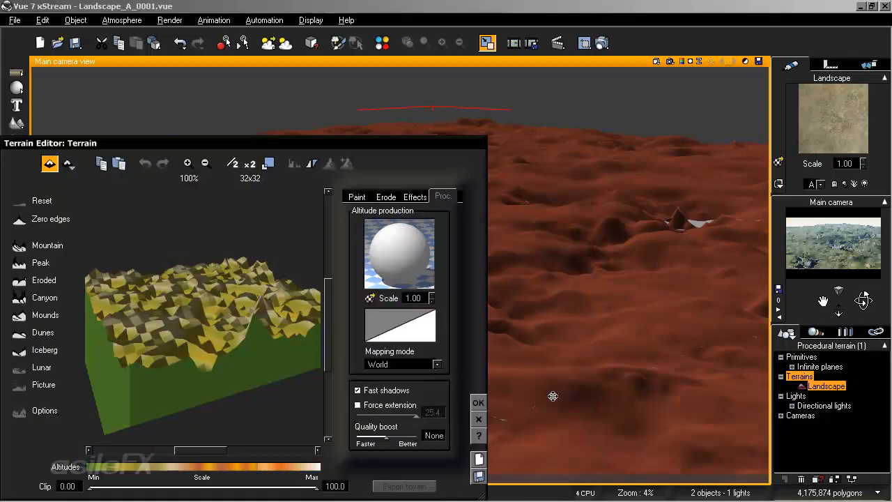
{"action": "left_click_drag", "start_coordinate": [220, 152], "coordinate": [235, 13]}
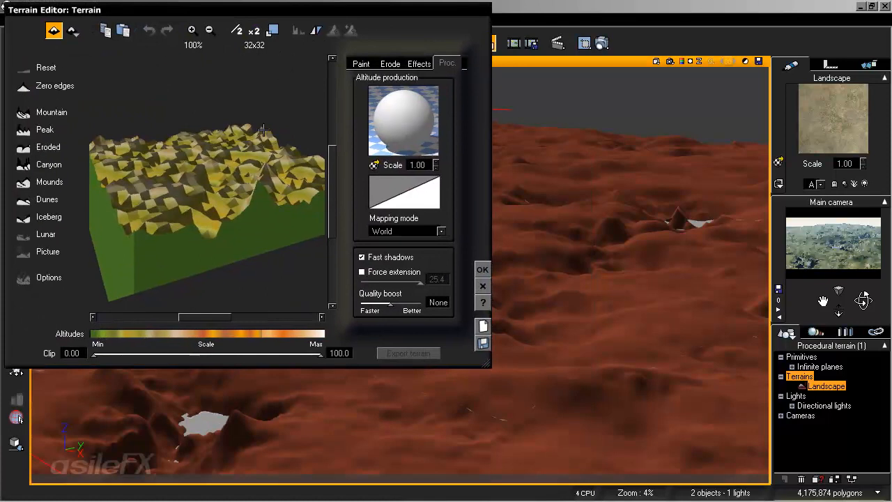
{"action": "mouse_move", "coordinate": [230, 152]}
{"action": "right_mouse_down"}
{"action": "mouse_move", "coordinate": [228, 183]}
{"action": "mouse_move", "coordinate": [225, 166]}
{"action": "right_mouse_up"}
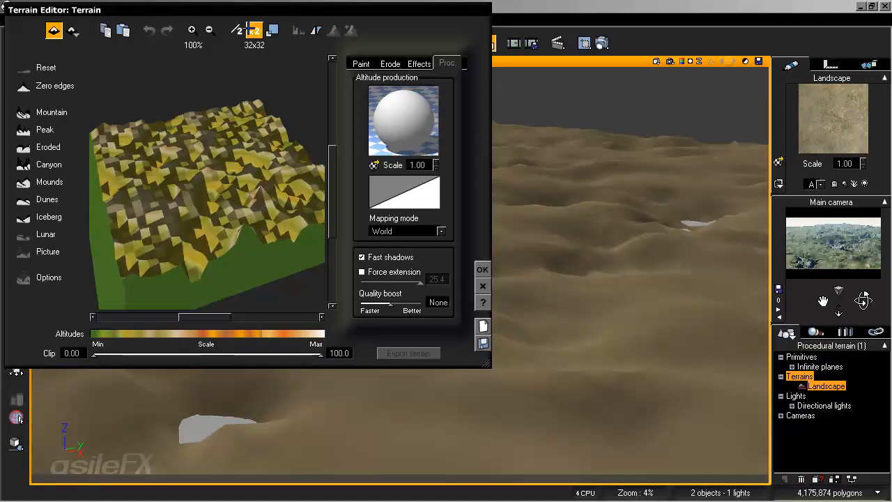
{"action": "left_click_drag", "start_coordinate": [255, 8], "coordinate": [292, 31]}
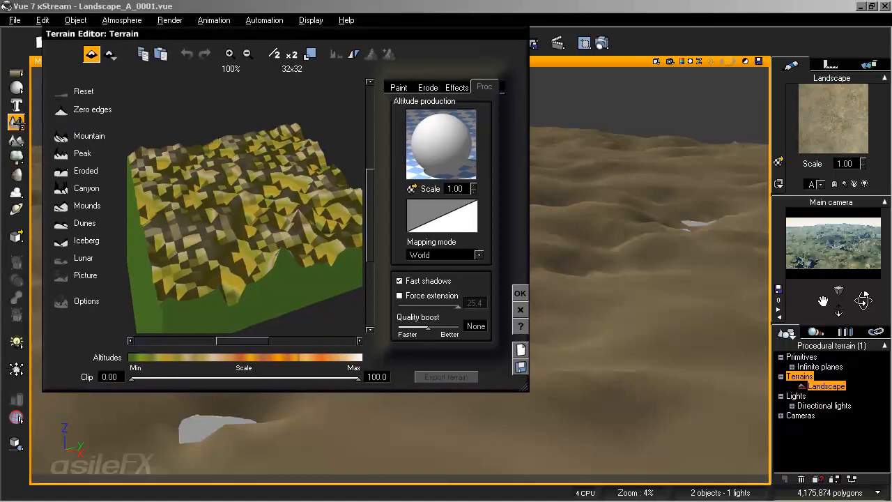
Review the size options for a new standard terrain and examine the Landscape's terrain preview from other angles.
{"action": "right_click", "coordinate": [17, 124]}
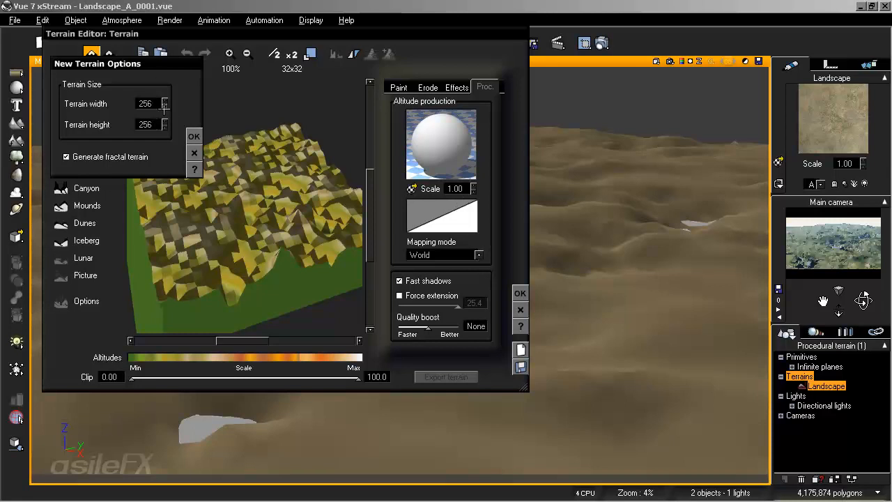
{"action": "left_click", "coordinate": [194, 137]}
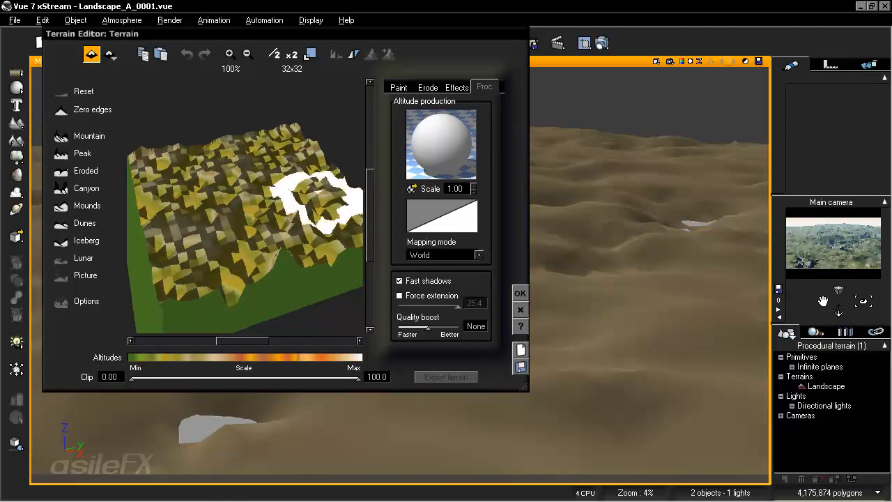
{"action": "mouse_move", "coordinate": [307, 210]}
{"action": "right_mouse_down"}
{"action": "mouse_move", "coordinate": [281, 206]}
{"action": "mouse_move", "coordinate": [295, 200]}
{"action": "right_mouse_up"}
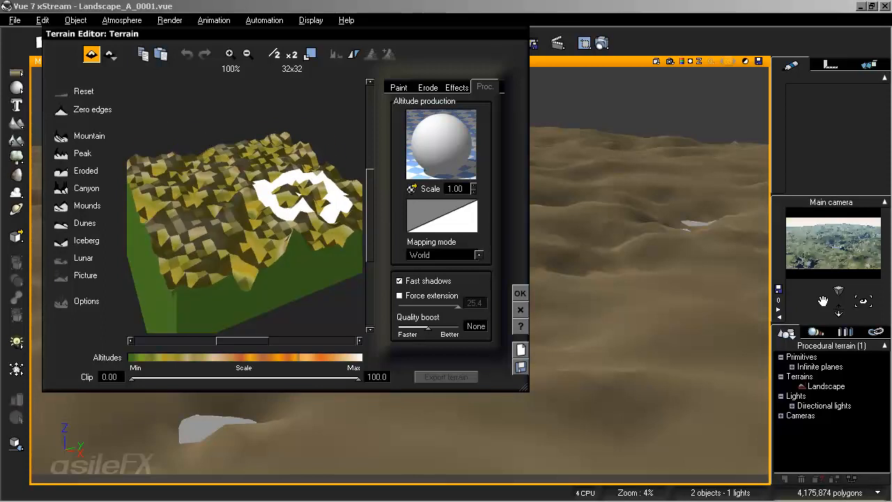
{"action": "mouse_move", "coordinate": [291, 174]}
{"action": "right_mouse_down"}
{"action": "mouse_move", "coordinate": [288, 187]}
{"action": "mouse_move", "coordinate": [285, 181]}
{"action": "right_mouse_up"}
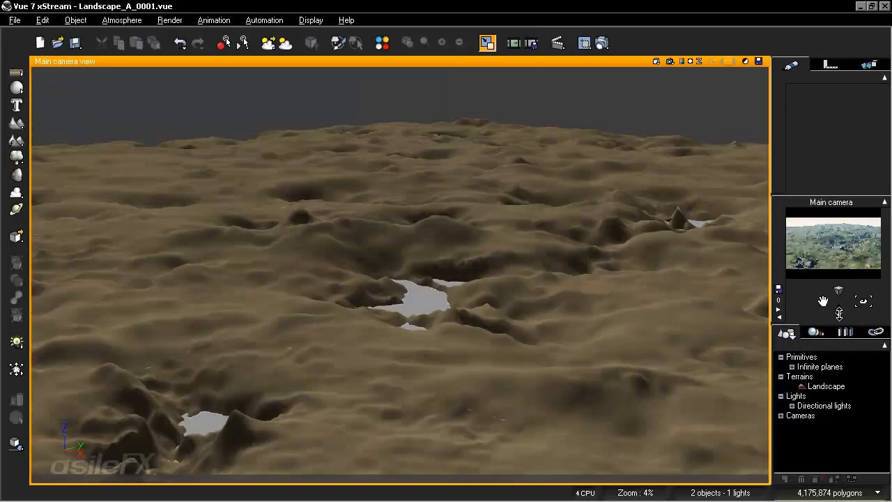
Select the Landscape terrain in the main camera view and scale it up uniformly with the size gizmo.
{"action": "left_click", "coordinate": [538, 236]}
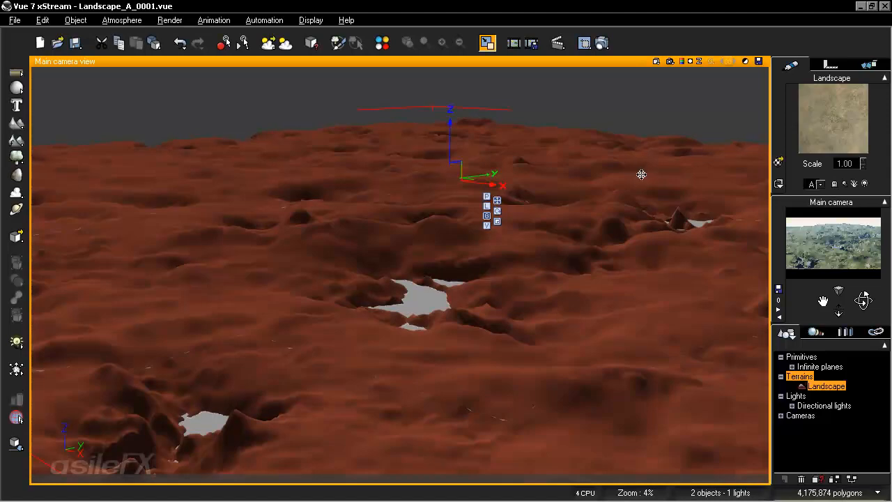
{"action": "left_click", "coordinate": [497, 221]}
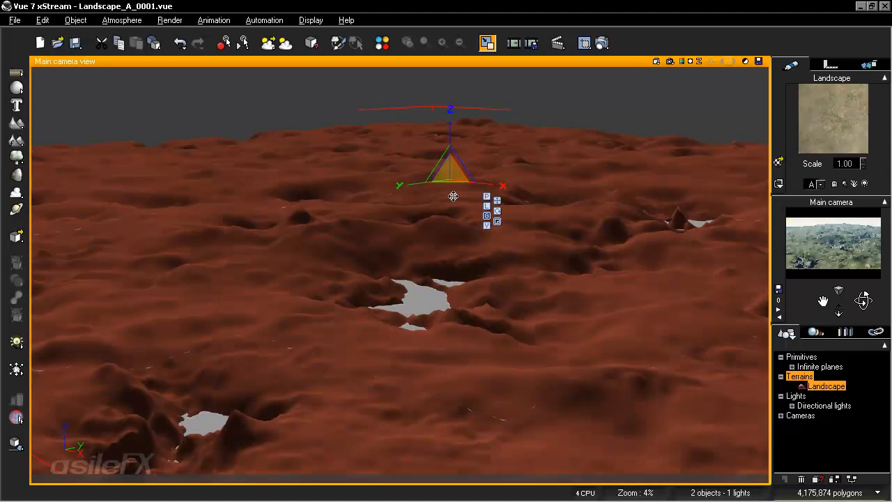
{"action": "left_click_drag", "start_coordinate": [450, 169], "coordinate": [575, 95]}
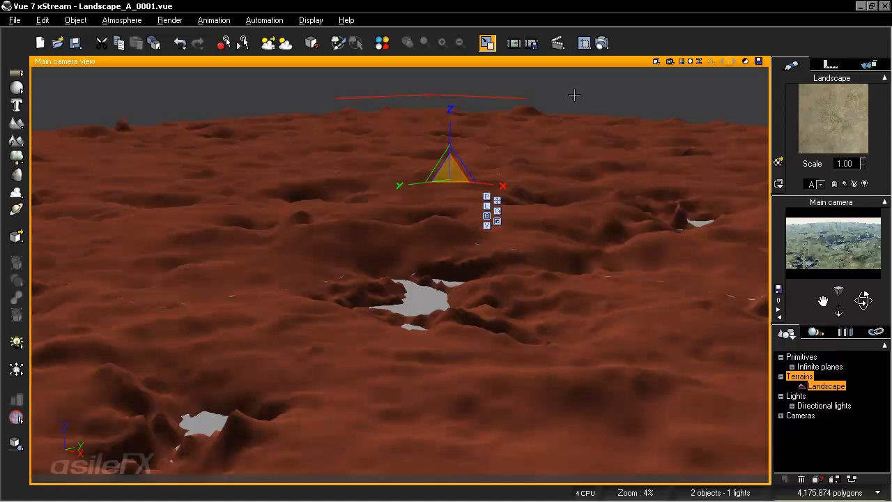
Examine the enlarged landscape from close to the ground and from farther above in the main camera view.
{"action": "right_click_drag", "start_coordinate": [660, 177], "coordinate": [522, 226]}
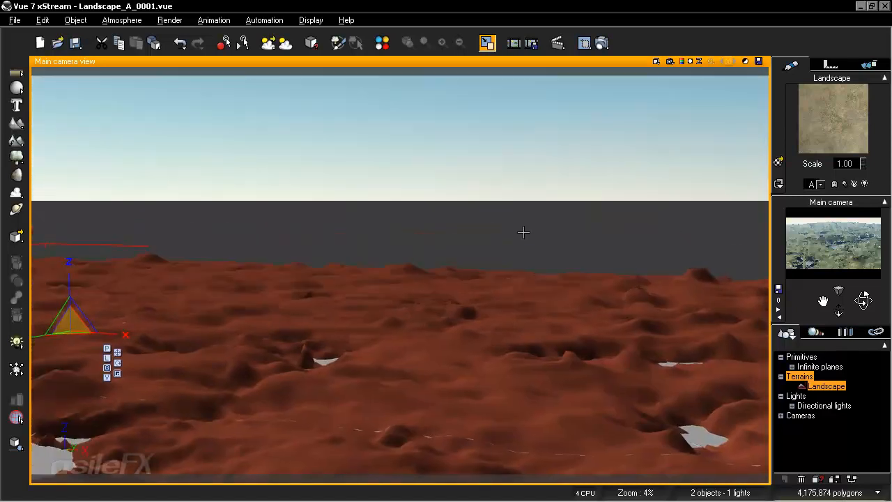
{"action": "scroll", "coordinate": [528, 234], "scroll_direction": "up", "scroll_amount": 10}
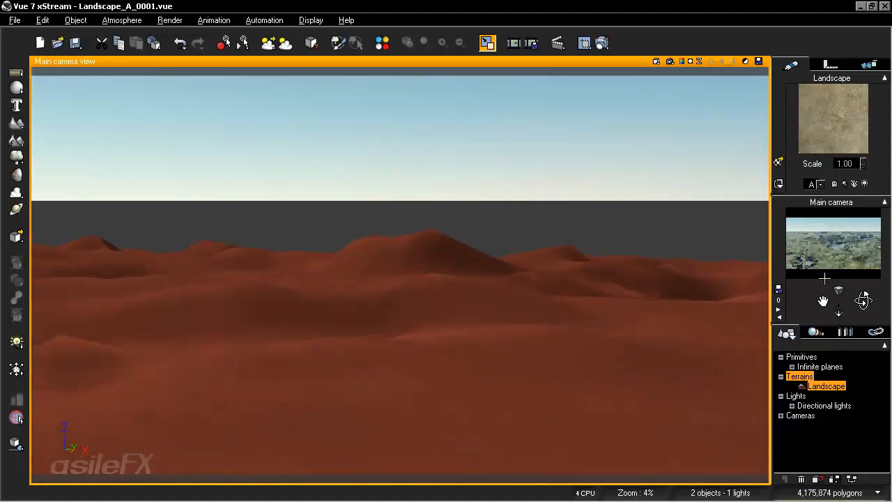
{"action": "left_click_drag", "start_coordinate": [824, 300], "coordinate": [813, 323]}
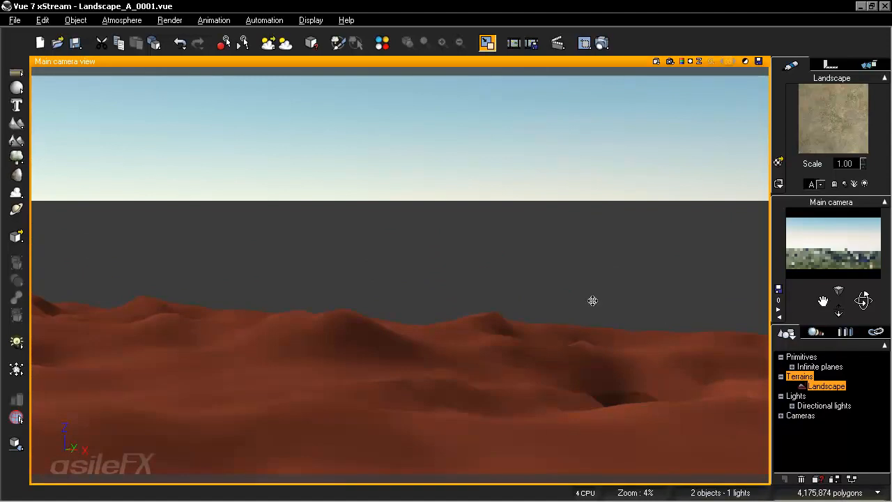
{"action": "right_click_drag", "start_coordinate": [387, 292], "coordinate": [546, 272]}
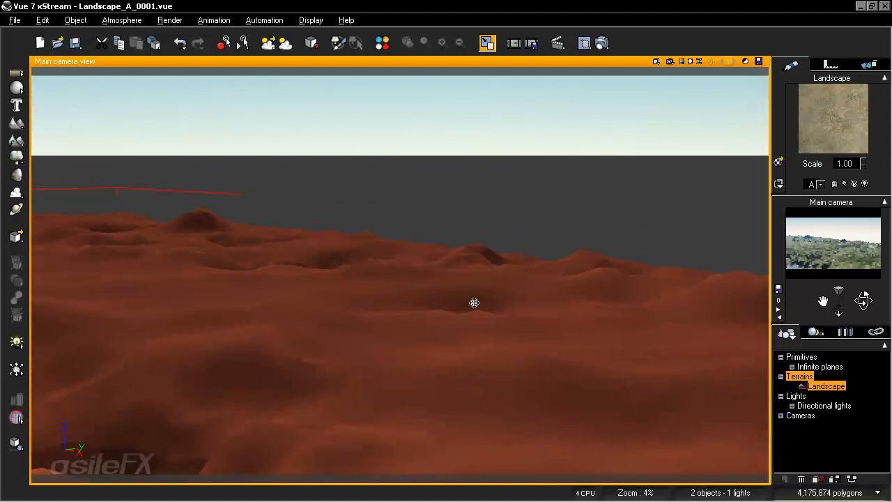
{"action": "right_click_drag", "start_coordinate": [255, 359], "coordinate": [445, 300]}
{"action": "scroll", "coordinate": [486, 246], "scroll_direction": "down", "scroll_amount": 5}
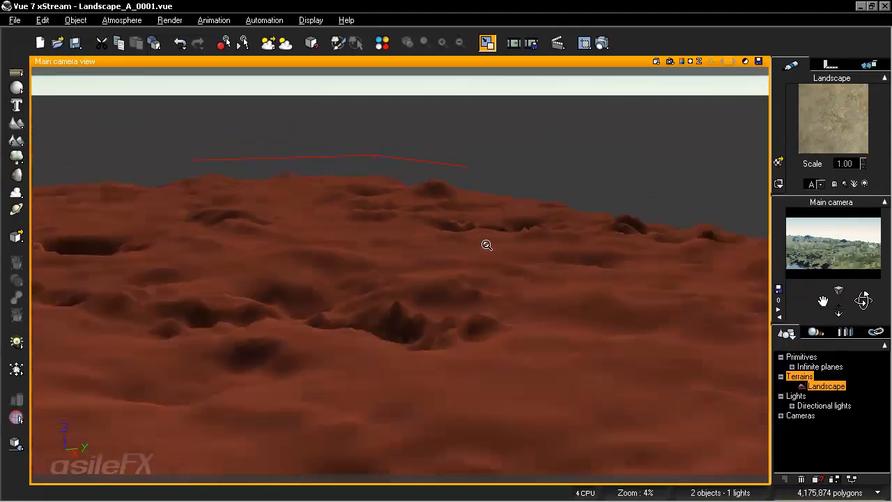
{"action": "scroll", "coordinate": [486, 246], "scroll_direction": "down", "scroll_amount": 3}
{"action": "right_click_drag", "start_coordinate": [351, 297], "coordinate": [478, 275]}
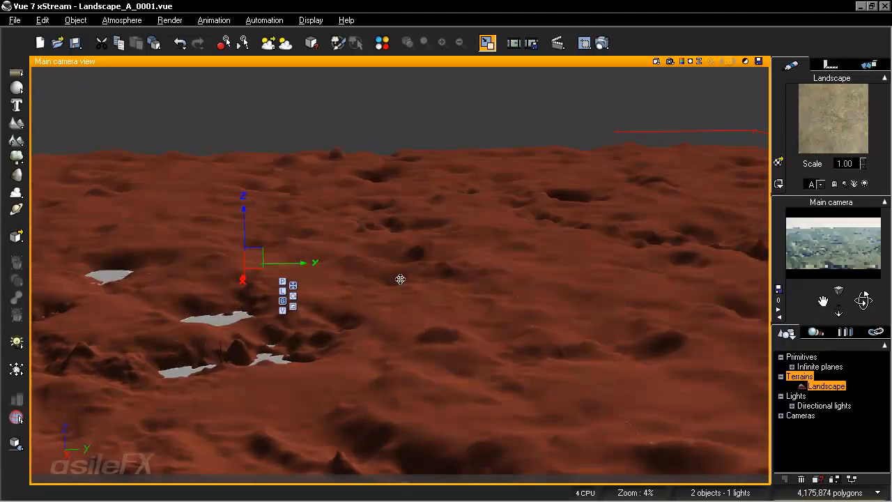
Turn off the Allow Moving Outside Gizmo option.
{"action": "left_click", "coordinate": [311, 20]}
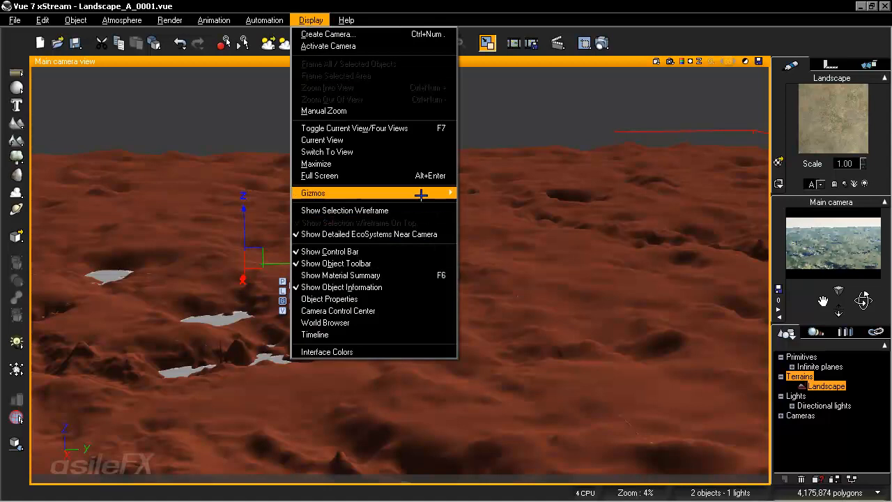
{"action": "mouse_move", "coordinate": [419, 195]}
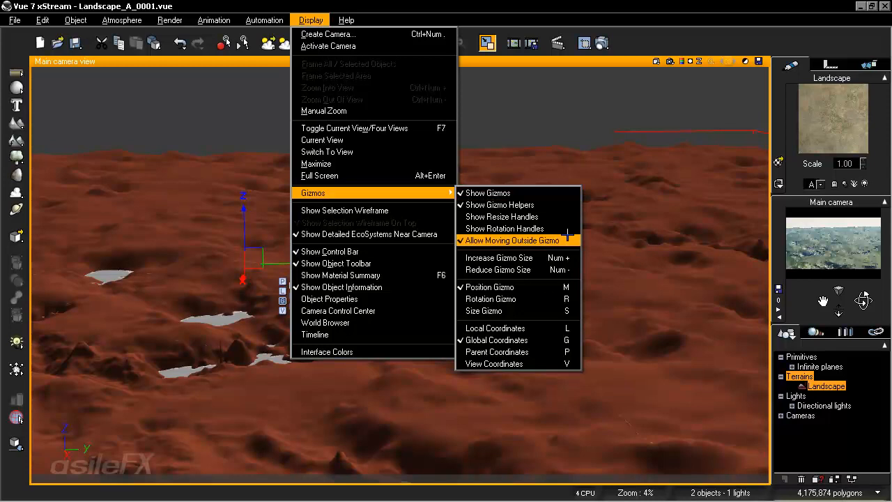
{"action": "left_click", "coordinate": [568, 237]}
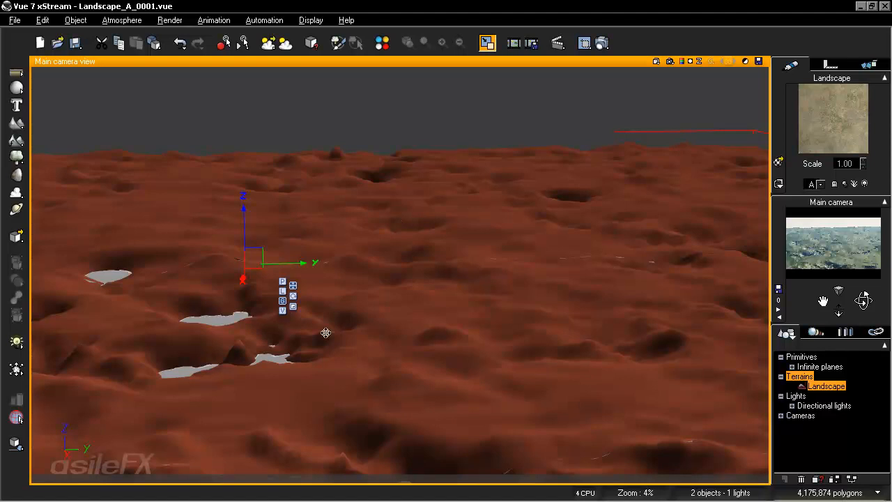
Try moving the Landscape terrain along the Y axis with the position gizmo, and undo the move.
{"action": "right_click_drag", "start_coordinate": [591, 267], "coordinate": [557, 269]}
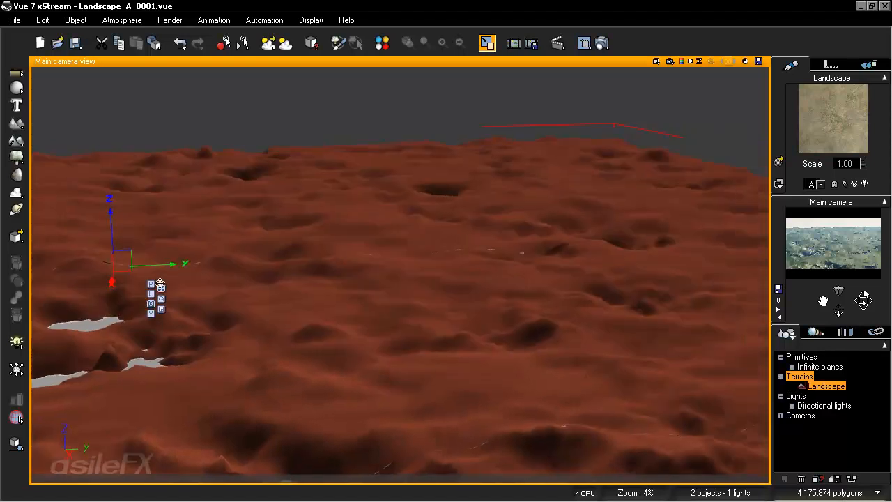
{"action": "left_click_drag", "start_coordinate": [179, 260], "coordinate": [316, 256]}
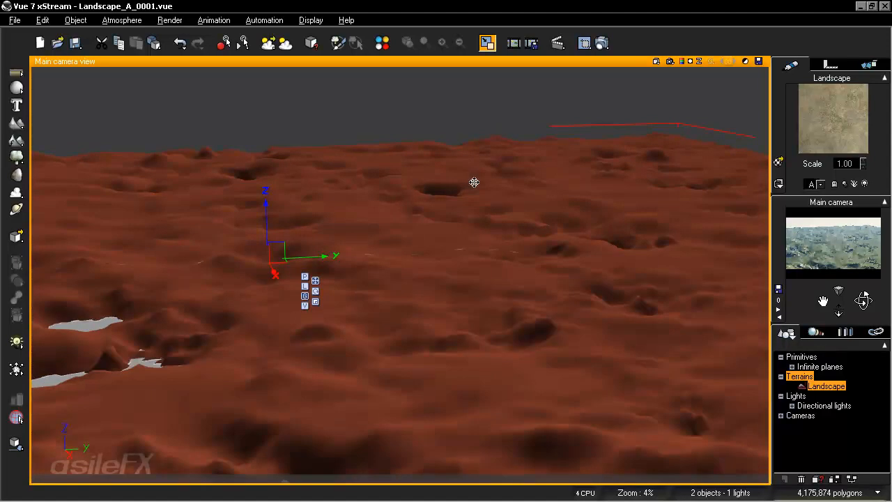
{"action": "key", "text": "ctrl+z"}
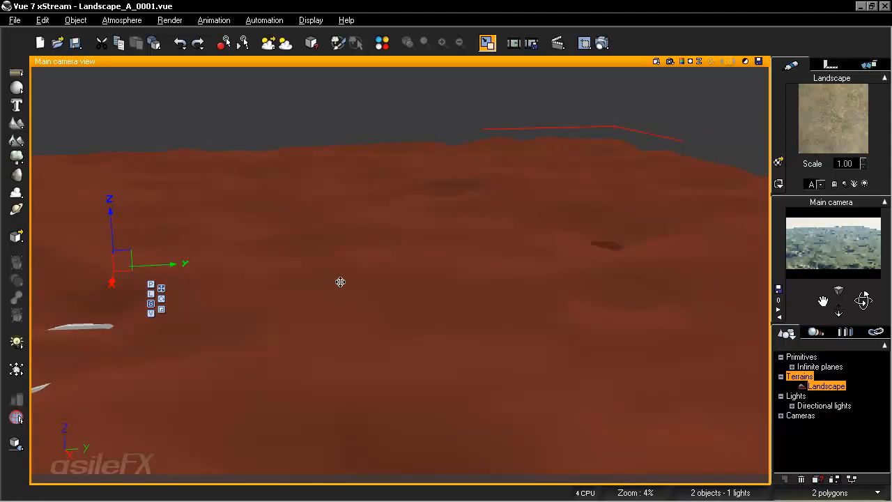
{"action": "right_click_drag", "start_coordinate": [268, 254], "coordinate": [474, 244]}
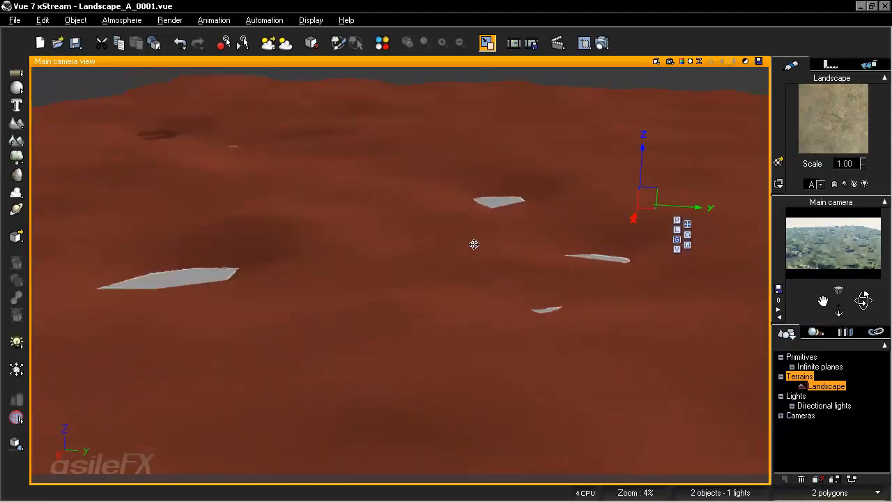
Deselect the Landscape terrain and examine its surface detail from close up, farther away and different angles in the main camera view.
{"action": "scroll", "coordinate": [475, 245], "scroll_direction": "up", "scroll_amount": 8}
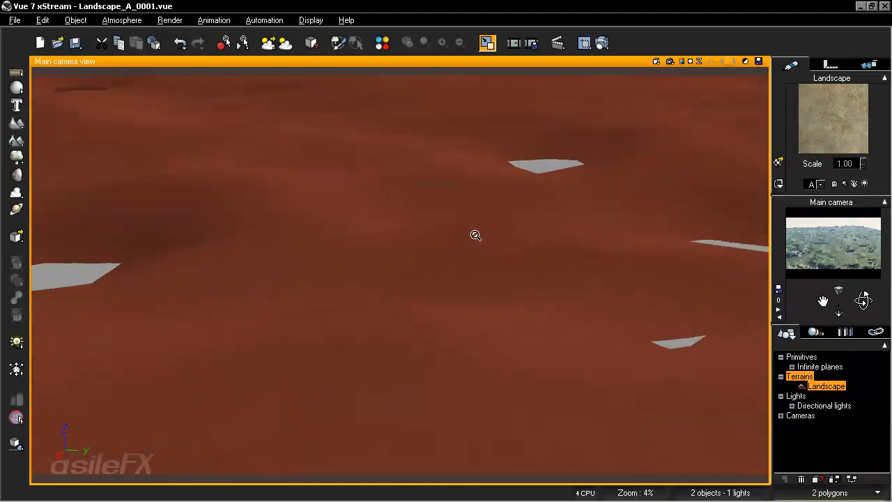
{"action": "scroll", "coordinate": [475, 234], "scroll_direction": "up", "scroll_amount": 4}
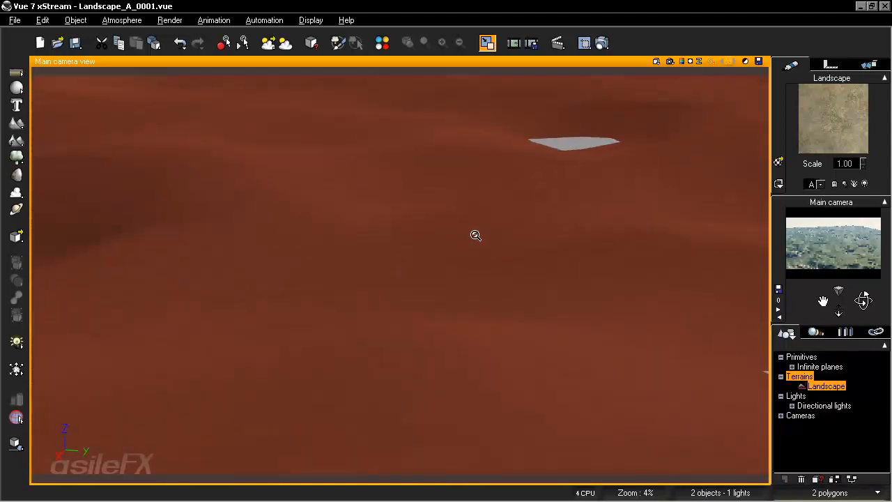
{"action": "right_click_drag", "start_coordinate": [539, 184], "coordinate": [393, 174]}
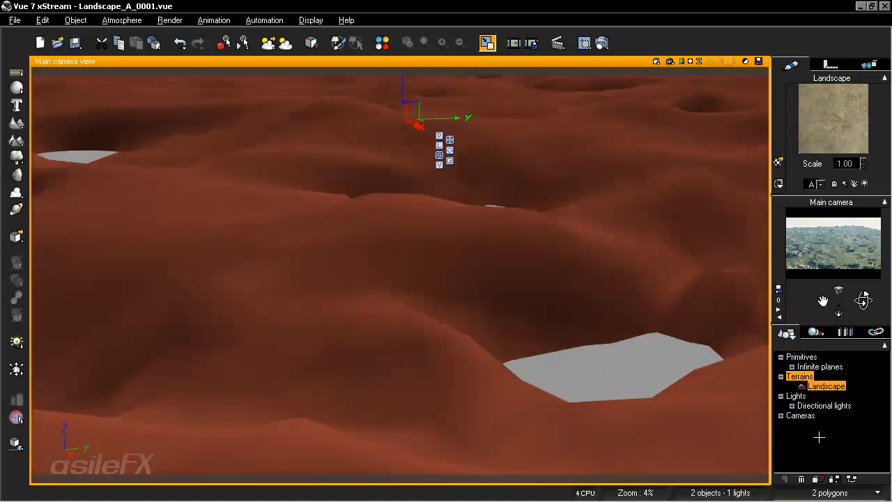
{"action": "left_click", "coordinate": [818, 437]}
{"action": "scroll", "coordinate": [500, 313], "scroll_direction": "down", "scroll_amount": 4}
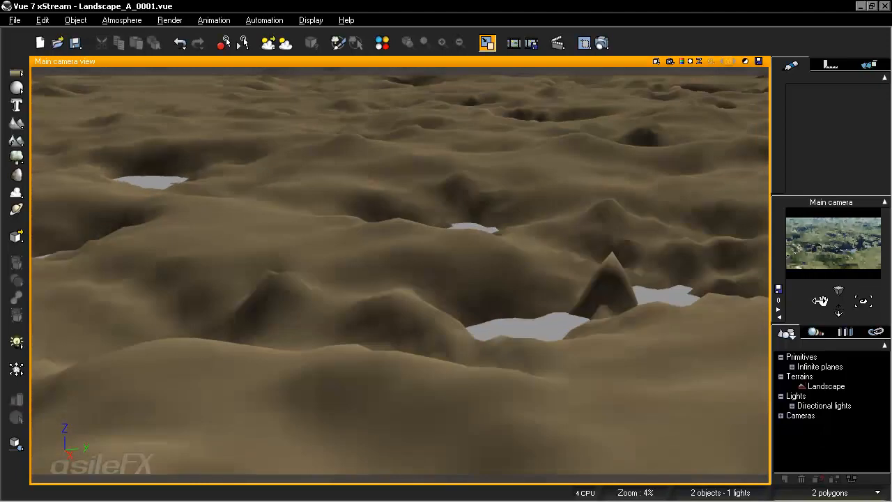
{"action": "left_click_drag", "start_coordinate": [820, 301], "coordinate": [822, 301]}
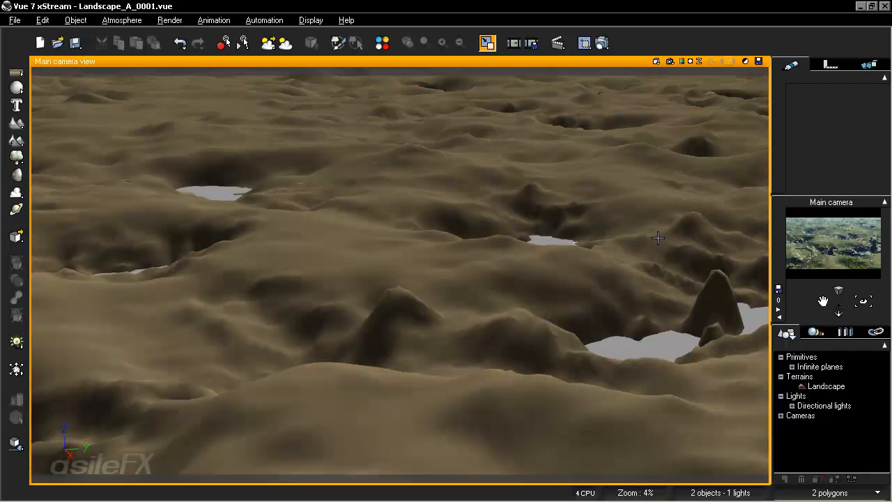
{"action": "right_click_drag", "start_coordinate": [615, 264], "coordinate": [489, 222]}
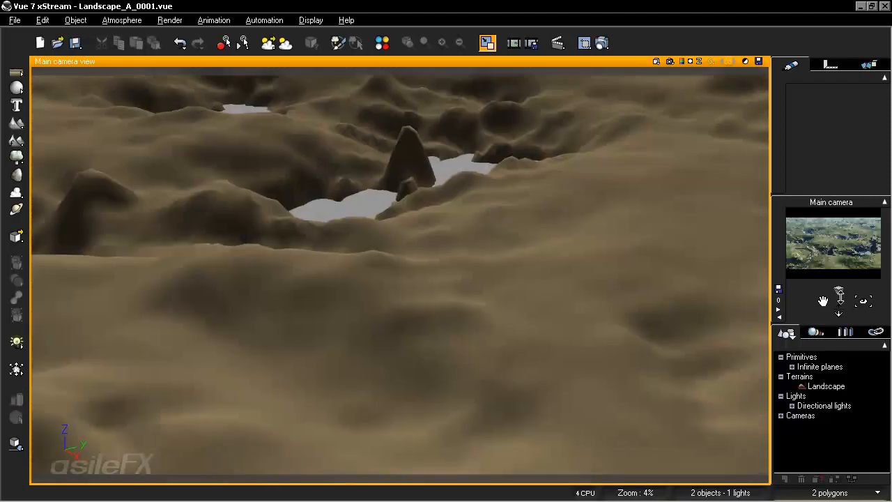
{"action": "left_click_drag", "start_coordinate": [824, 301], "coordinate": [811, 302]}
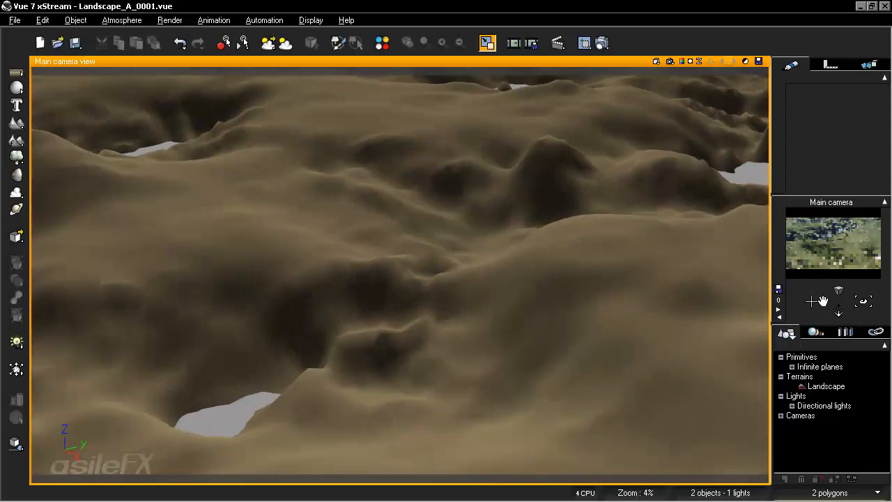
{"action": "scroll", "coordinate": [540, 284], "scroll_direction": "down", "scroll_amount": 2}
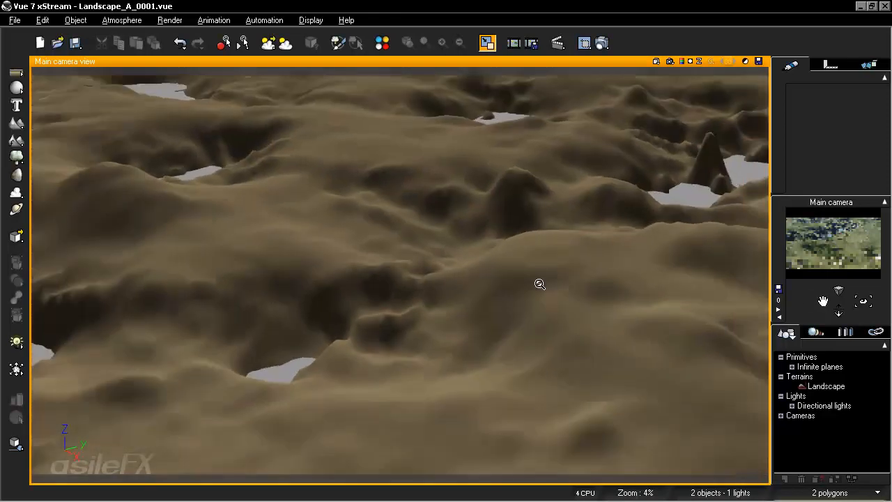
{"action": "scroll", "coordinate": [540, 283], "scroll_direction": "down", "scroll_amount": 2}
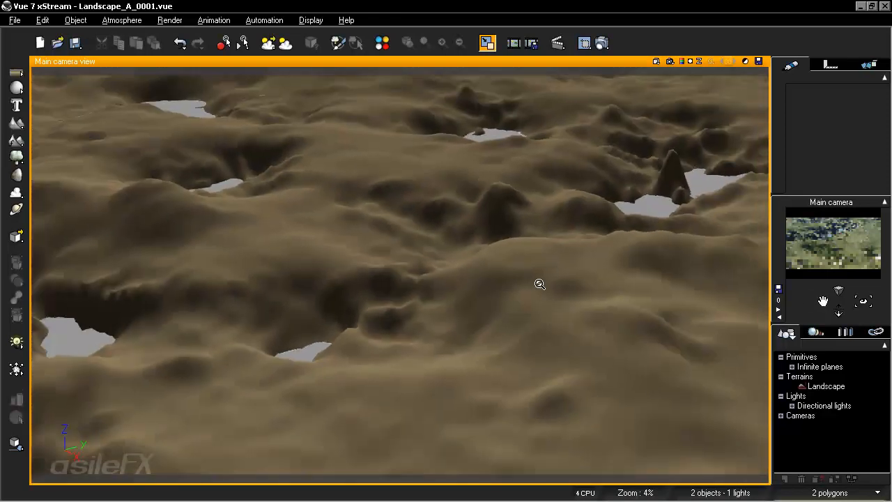
Select the Landscape terrain in the main camera view and open it in the Terrain Editor.
{"action": "left_click", "coordinate": [491, 198]}
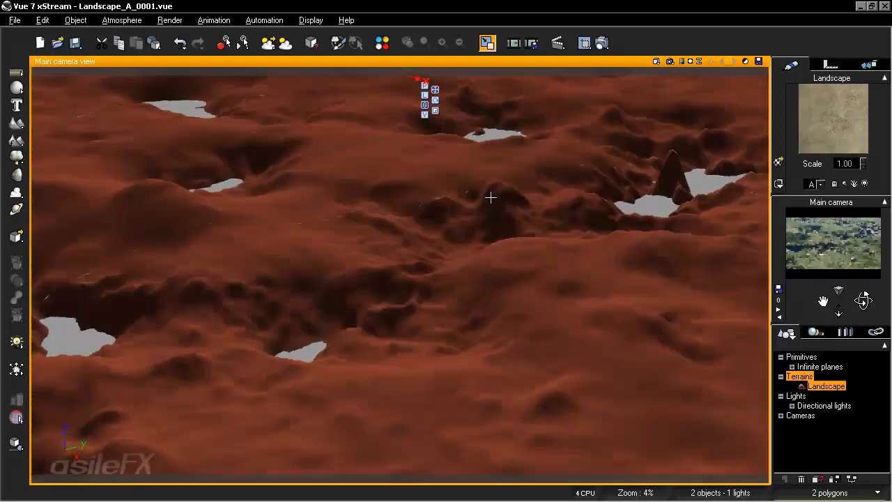
{"action": "right_click", "coordinate": [474, 185]}
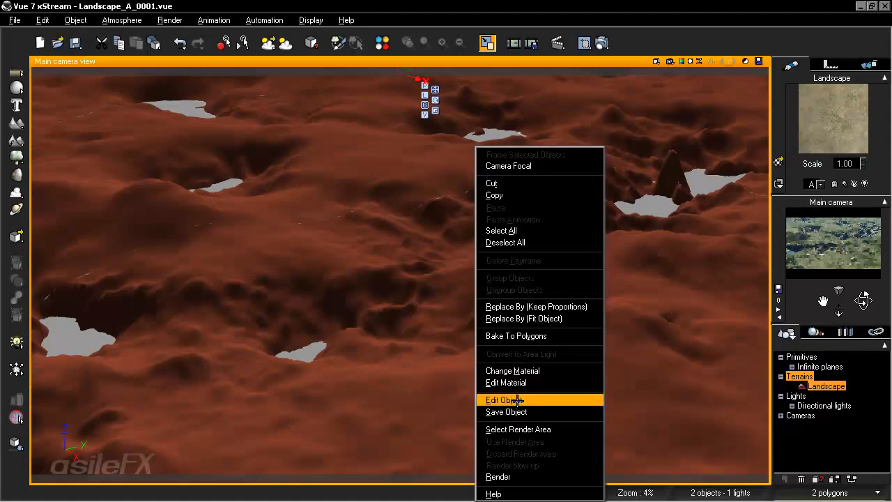
{"action": "left_click", "coordinate": [517, 400]}
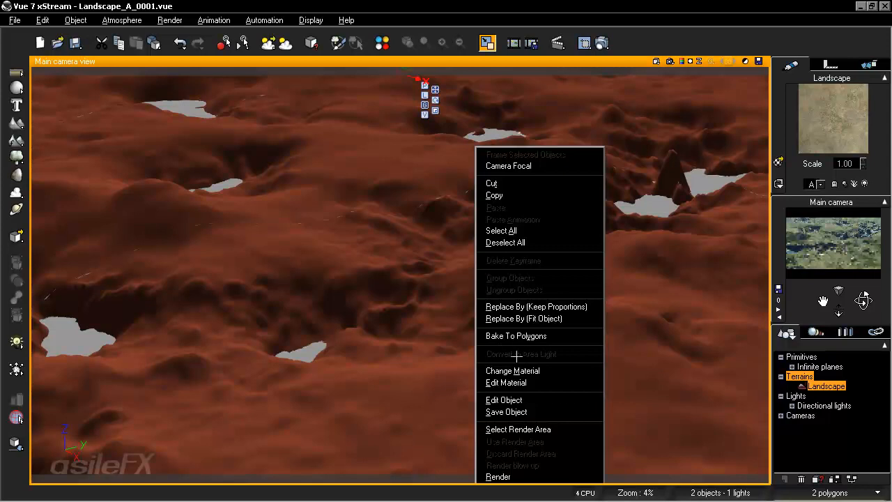
{"action": "left_click", "coordinate": [504, 399]}
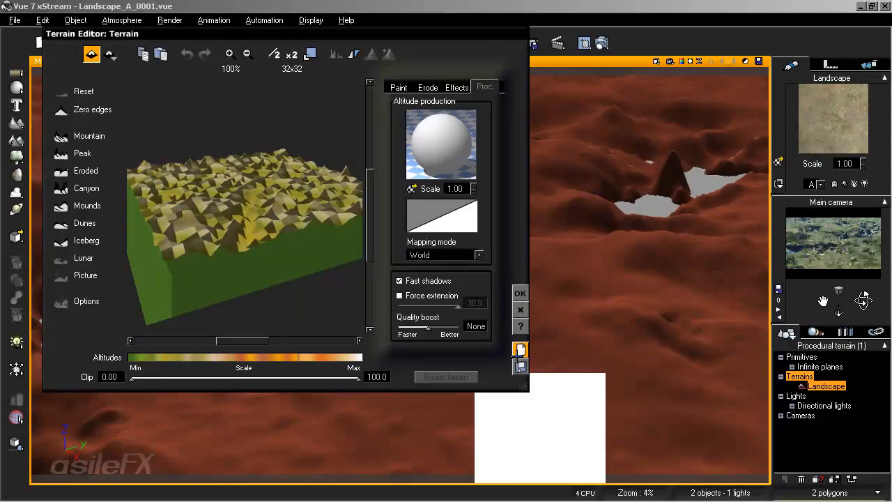
Review the mapping mode options for the terrain's altitude production, keeping World.
{"action": "left_click", "coordinate": [479, 255]}
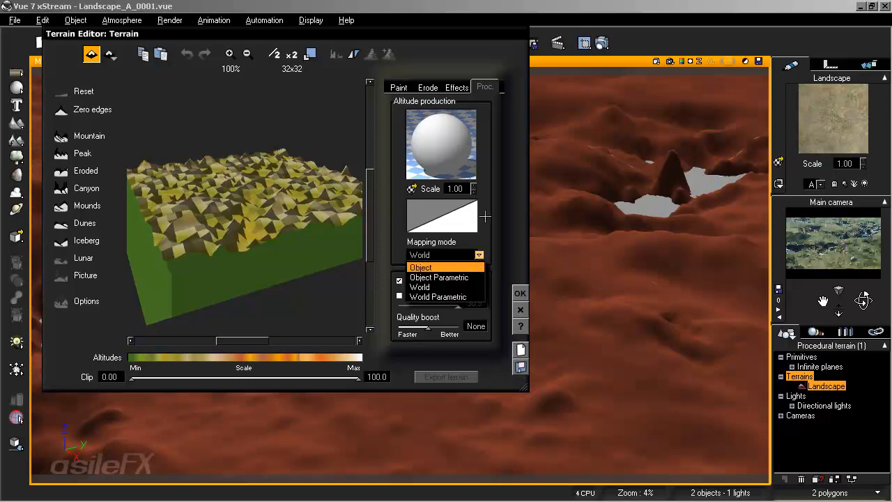
{"action": "left_click", "coordinate": [511, 187]}
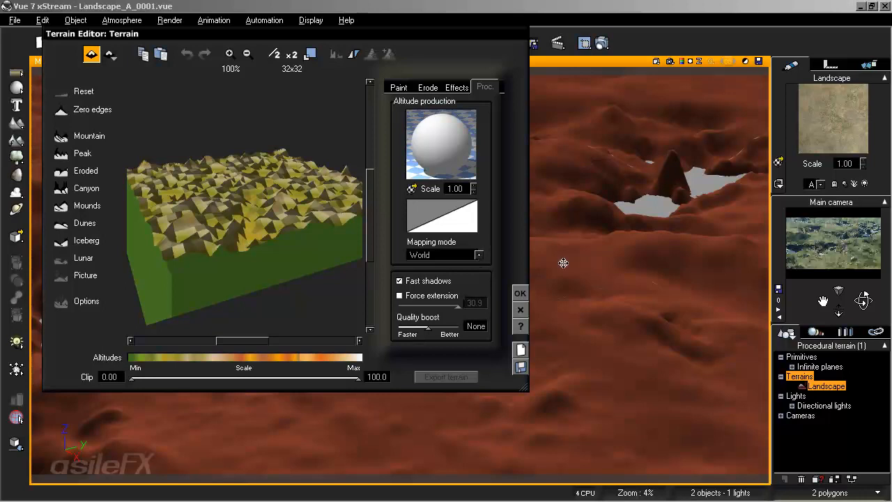
{"action": "left_click", "coordinate": [476, 255]}
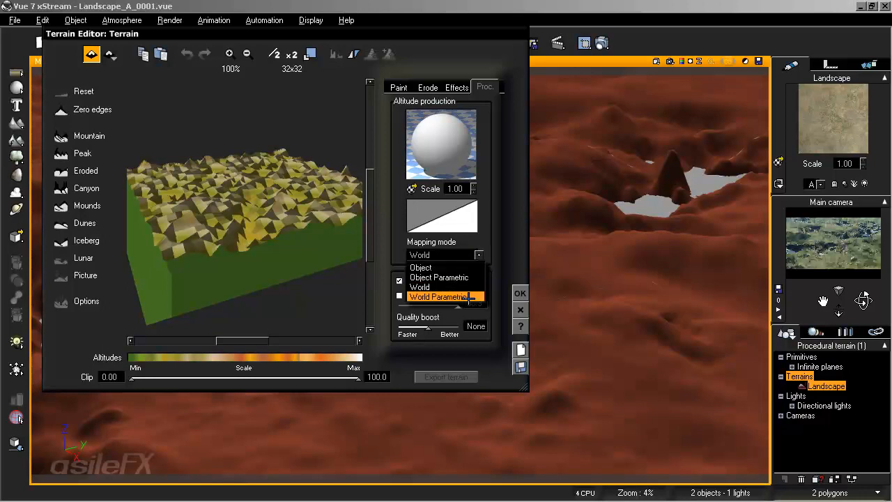
{"action": "left_click", "coordinate": [514, 230]}
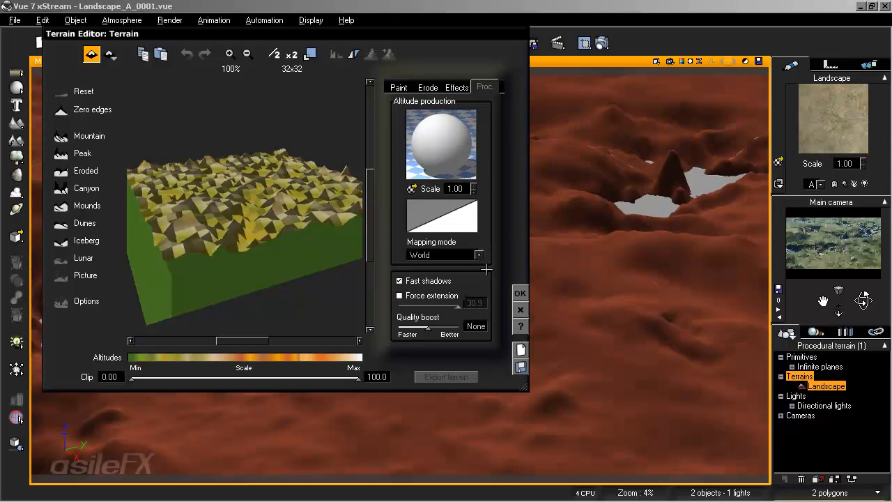
Open the terrain's altitude production function in the Function Editor and enlarge the node graph around the noise nodes.
{"action": "right_click", "coordinate": [451, 142]}
{"action": "left_click", "coordinate": [467, 145]}
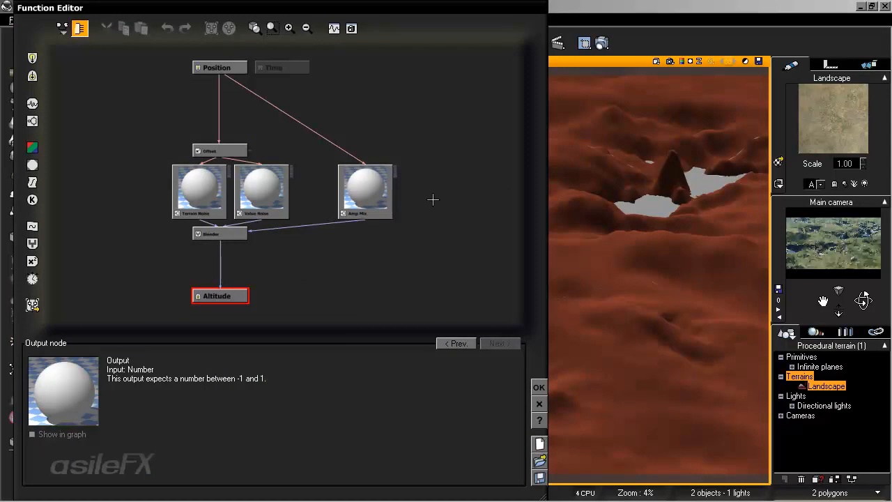
{"action": "left_click_drag", "start_coordinate": [383, 243], "coordinate": [407, 241]}
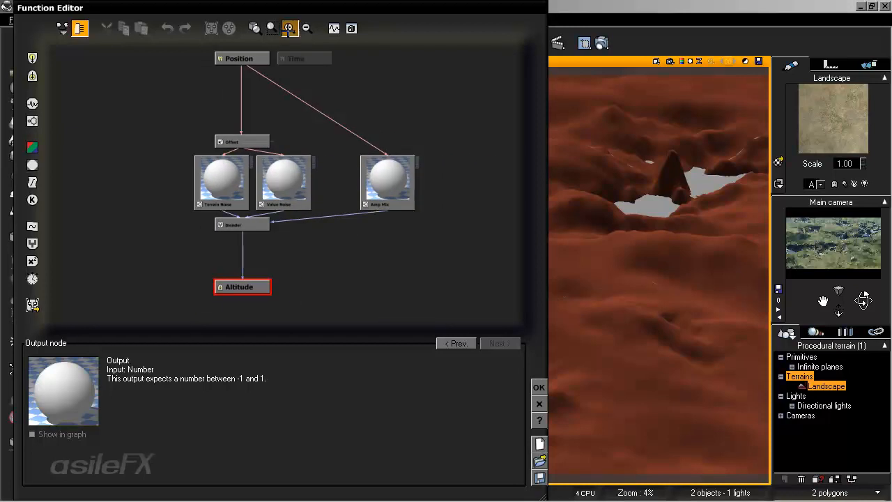
{"action": "left_click", "coordinate": [289, 28]}
{"action": "left_click_drag", "start_coordinate": [392, 228], "coordinate": [340, 228]}
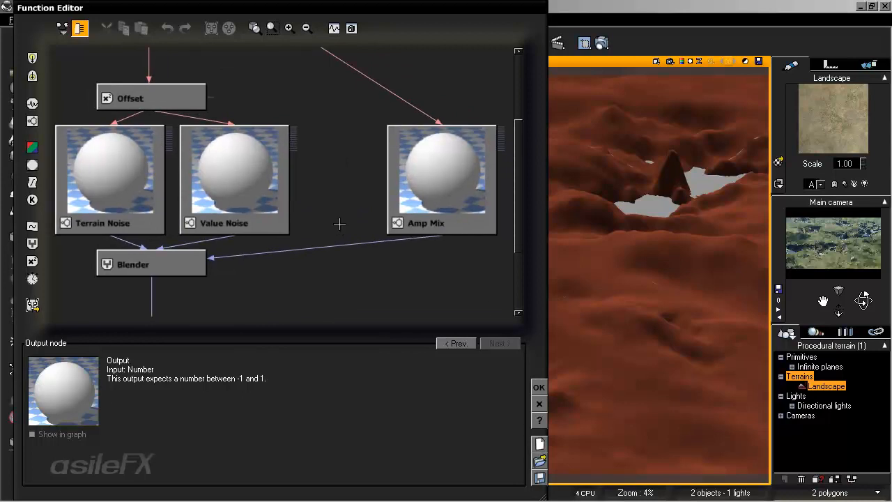
Inspect the settings of the Value Noise, Offset and Amp Mix nodes in the altitude function graph.
{"action": "left_click", "coordinate": [220, 180]}
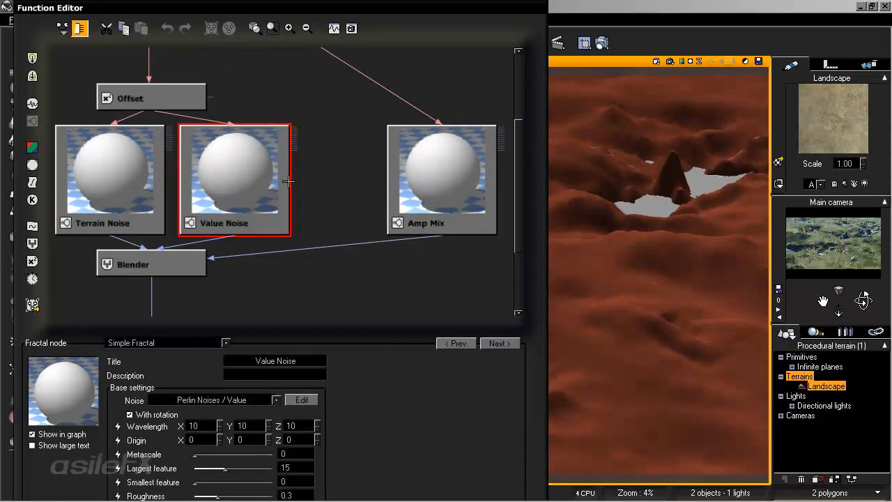
{"action": "left_click", "coordinate": [347, 176]}
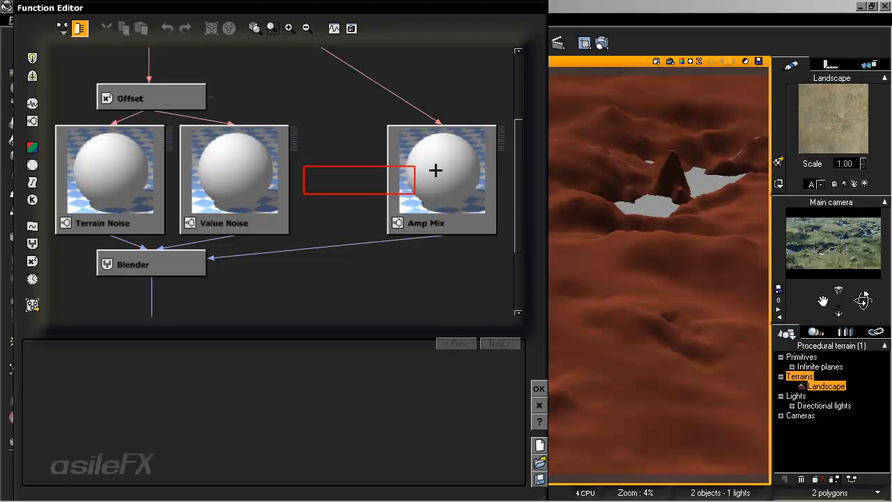
{"action": "left_click_drag", "start_coordinate": [316, 247], "coordinate": [374, 274]}
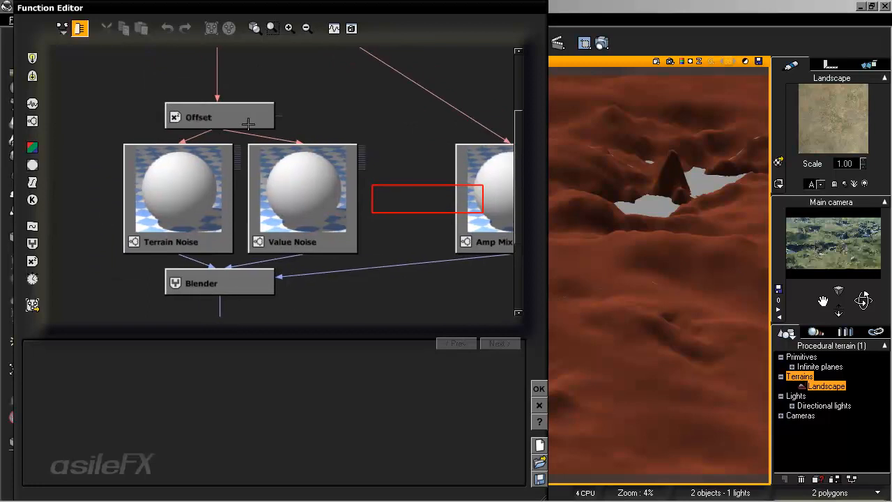
{"action": "left_click", "coordinate": [245, 112]}
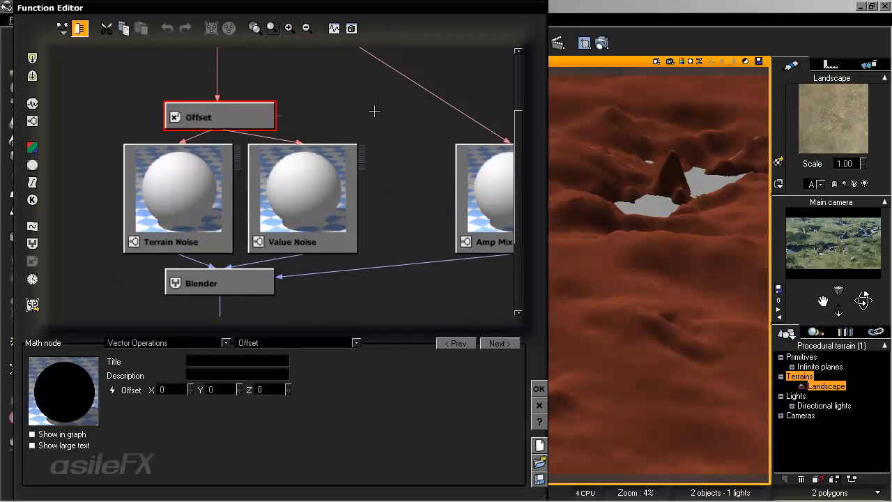
{"action": "left_click_drag", "start_coordinate": [375, 110], "coordinate": [348, 166]}
{"action": "mouse_move", "coordinate": [393, 142]}
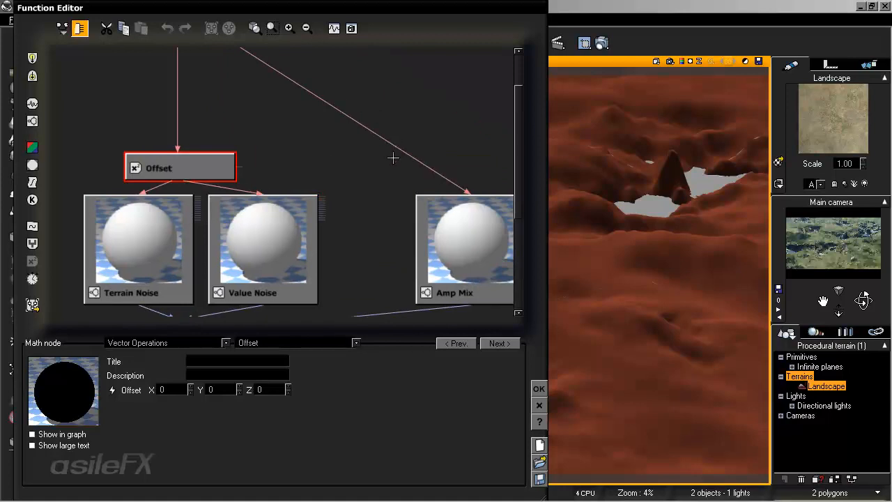
{"action": "left_click", "coordinate": [462, 246]}
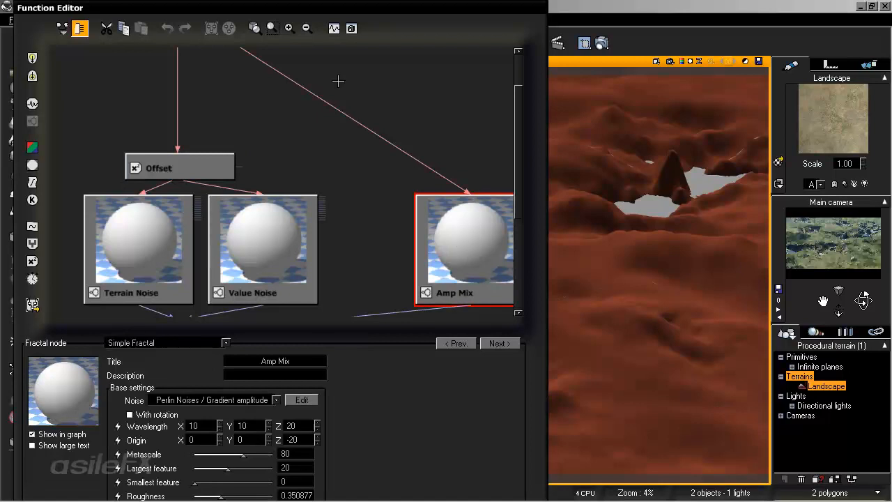
Trace the graph connections from Position to Blender and inspect the Terrain Noise node's settings.
{"action": "scroll", "coordinate": [394, 136], "scroll_direction": "up", "scroll_amount": 3}
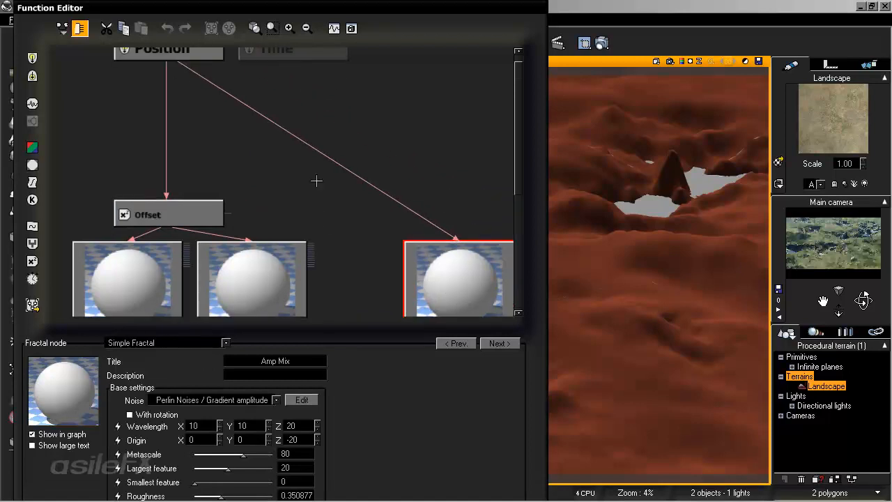
{"action": "scroll", "coordinate": [406, 173], "scroll_direction": "down", "scroll_amount": 4}
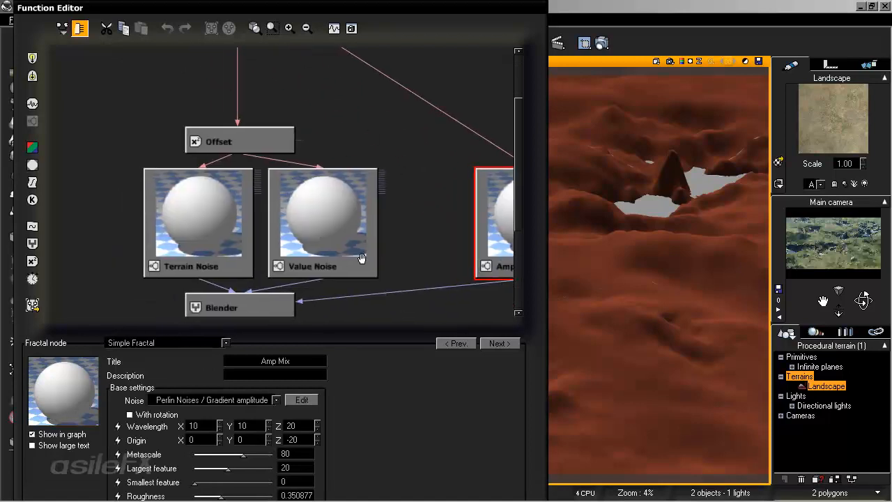
{"action": "scroll", "coordinate": [370, 139], "scroll_direction": "down", "scroll_amount": 1}
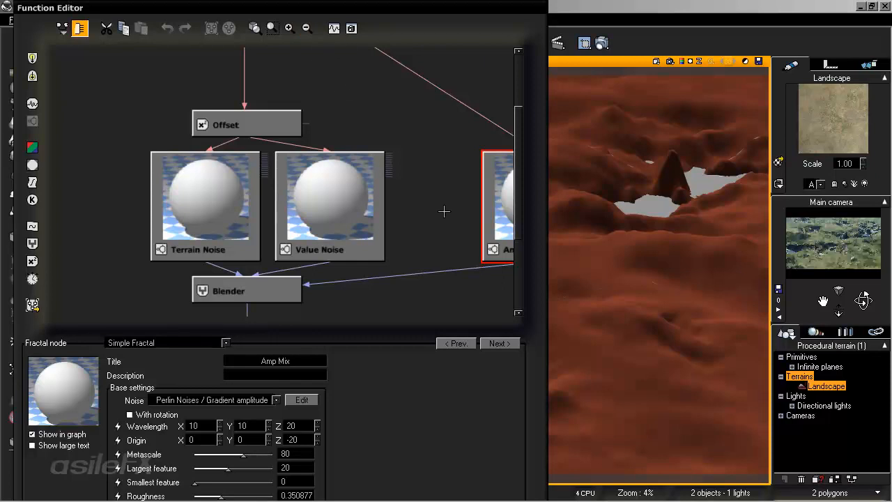
{"action": "middle_click_drag", "start_coordinate": [446, 212], "coordinate": [390, 164]}
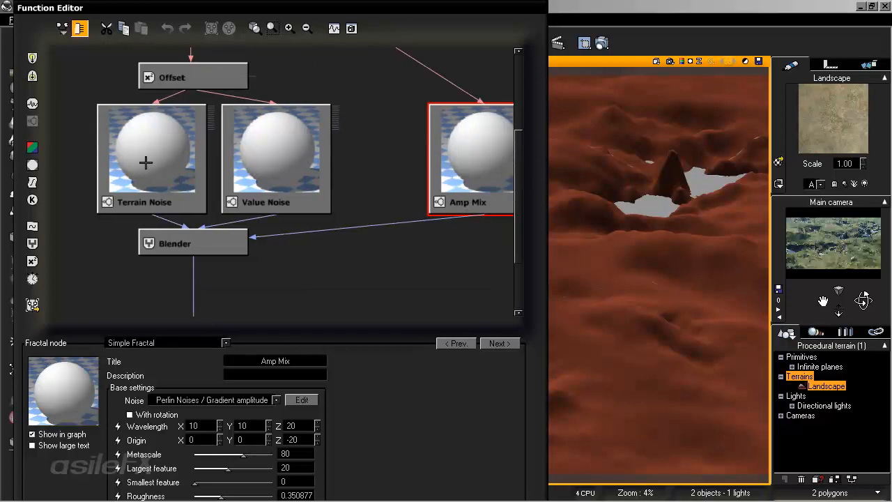
{"action": "left_click", "coordinate": [147, 158]}
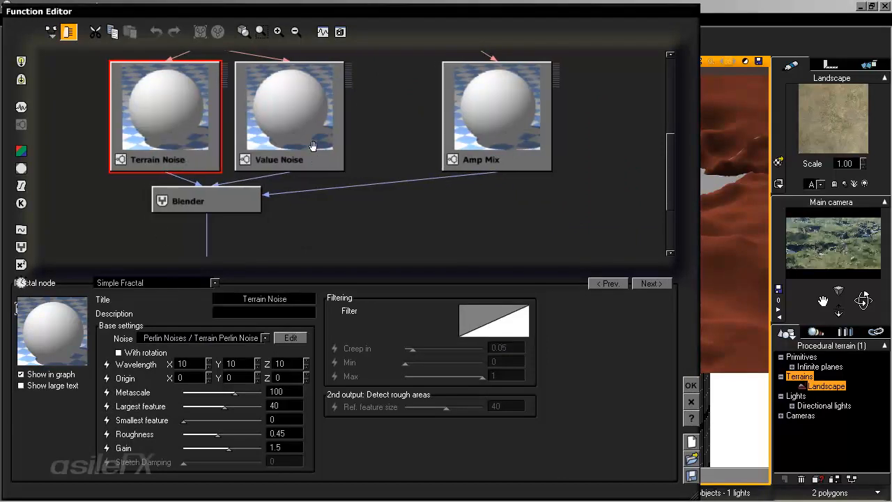
Add a fractal node in the empty area beside Terrain Noise and view the Perlin Noises types available for it.
{"action": "left_click", "coordinate": [107, 128]}
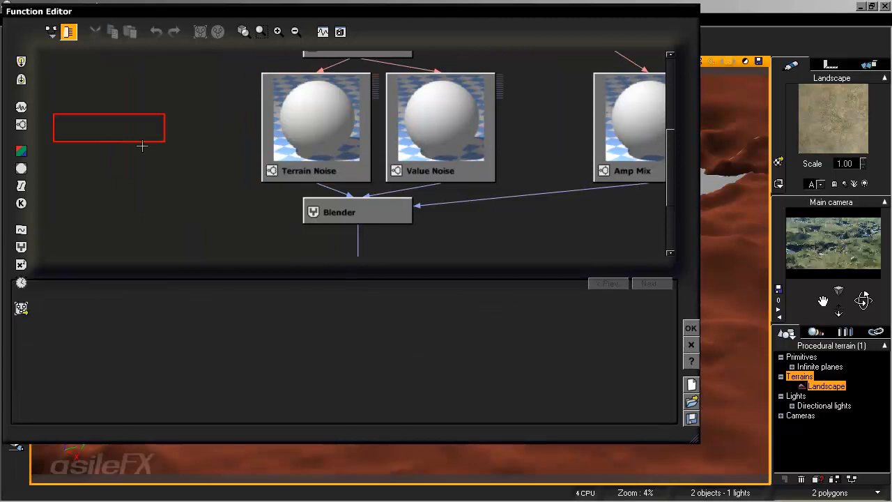
{"action": "left_click", "coordinate": [21, 124]}
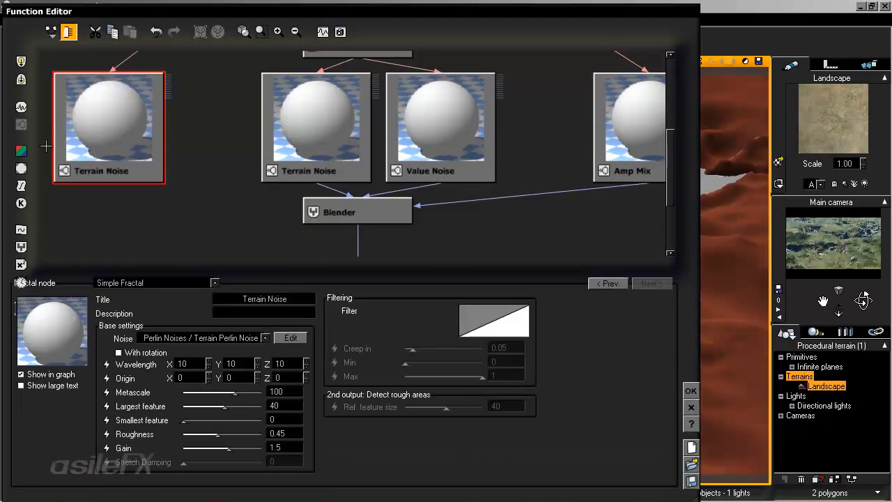
{"action": "left_click", "coordinate": [232, 333]}
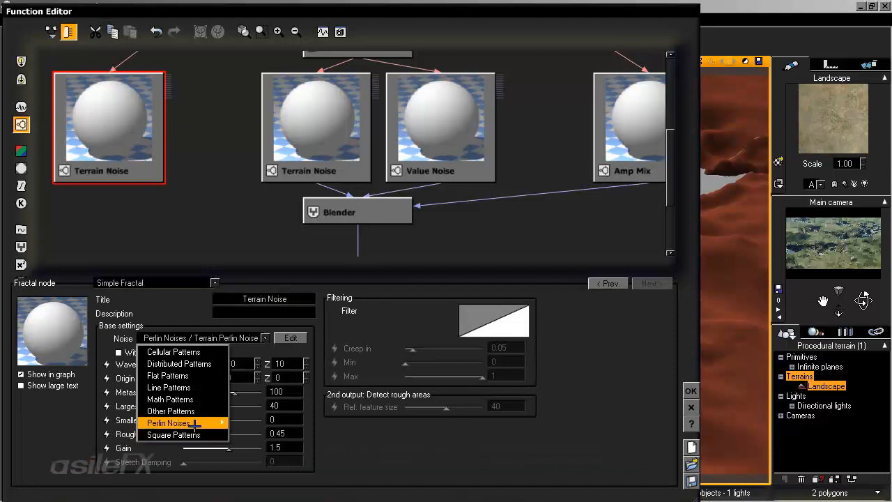
{"action": "mouse_move", "coordinate": [199, 424]}
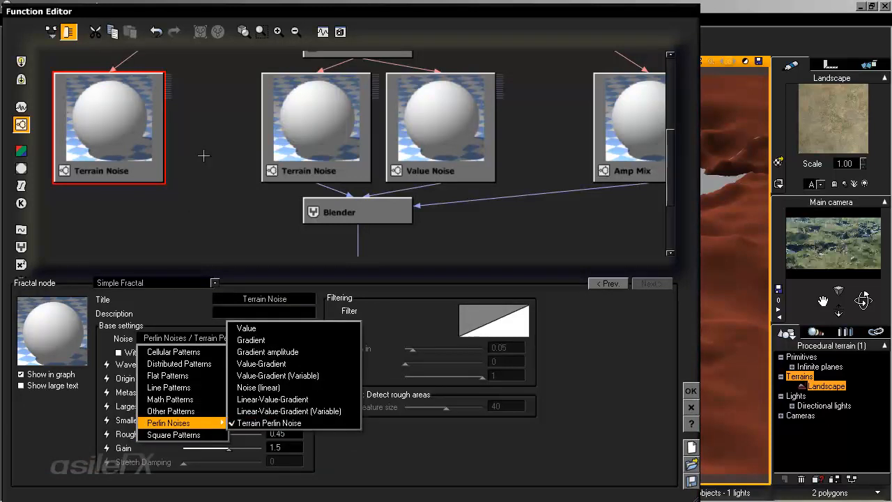
{"action": "left_click", "coordinate": [134, 129]}
Review the Terrain Perlin Noise options of the extra fractal node, cancel them and delete the node.
{"action": "left_click", "coordinate": [300, 338]}
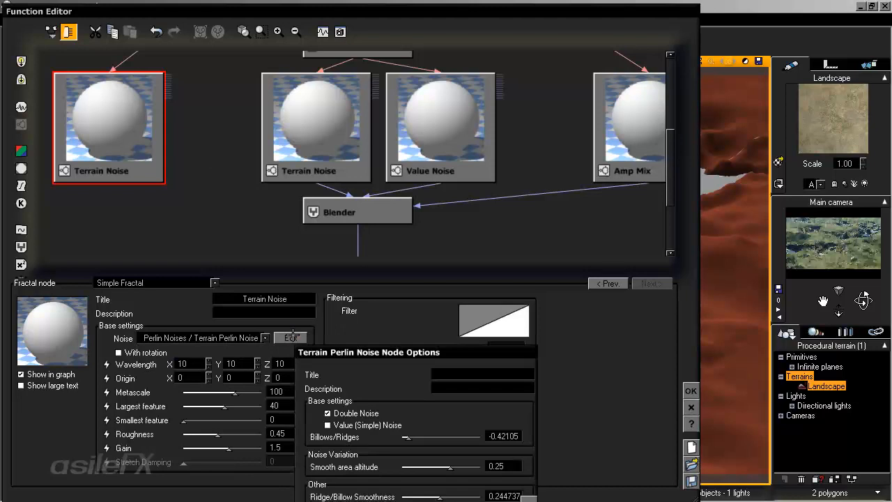
{"action": "left_click_drag", "start_coordinate": [358, 352], "coordinate": [321, 242]}
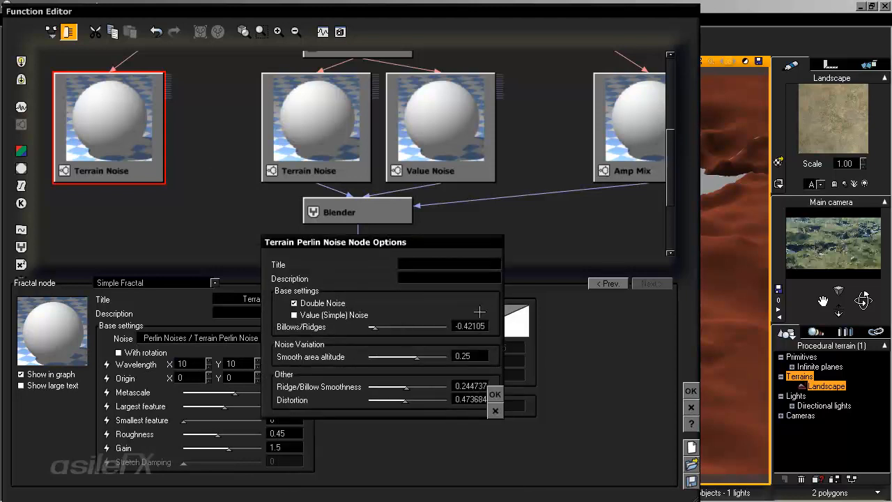
{"action": "left_click", "coordinate": [496, 411]}
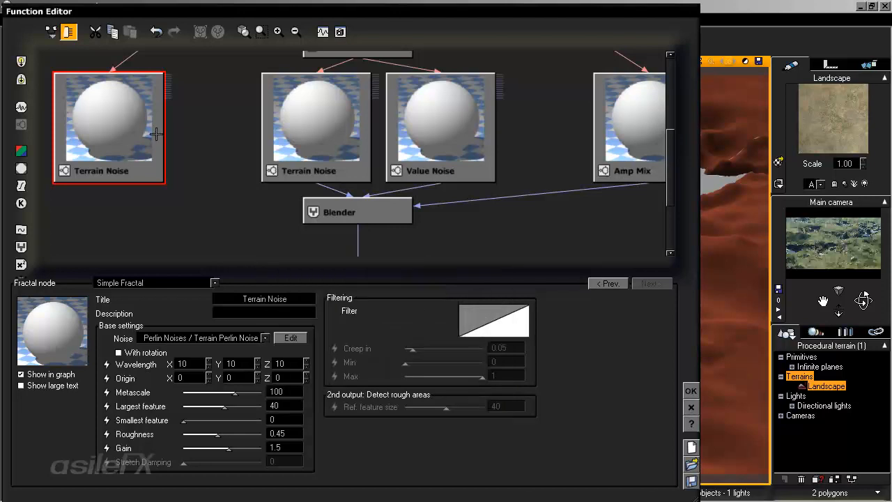
{"action": "key", "text": "Delete"}
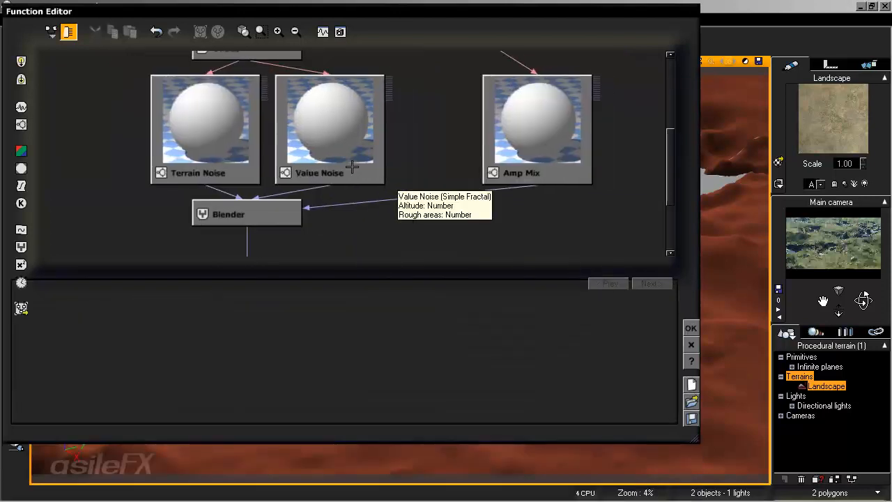
Examine the Value Noise node's noise type choices and its Value node options, keeping Perlin Noises / Value.
{"action": "left_click", "coordinate": [344, 109]}
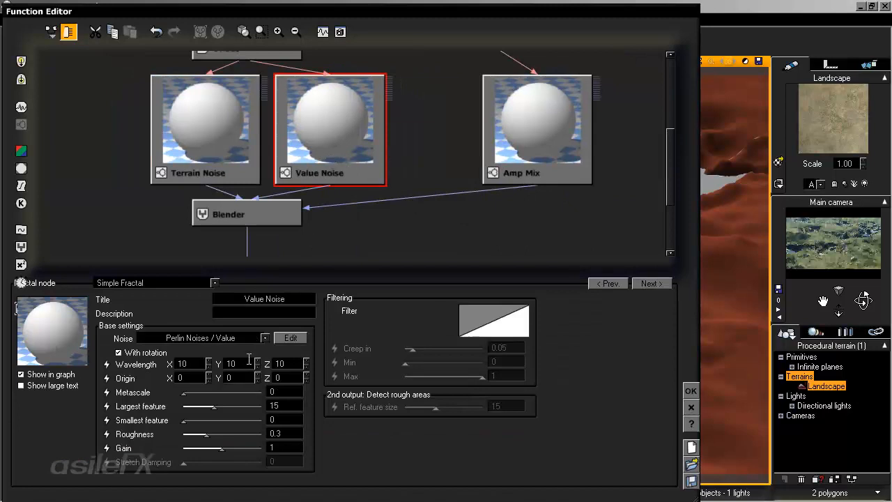
{"action": "left_click", "coordinate": [262, 338]}
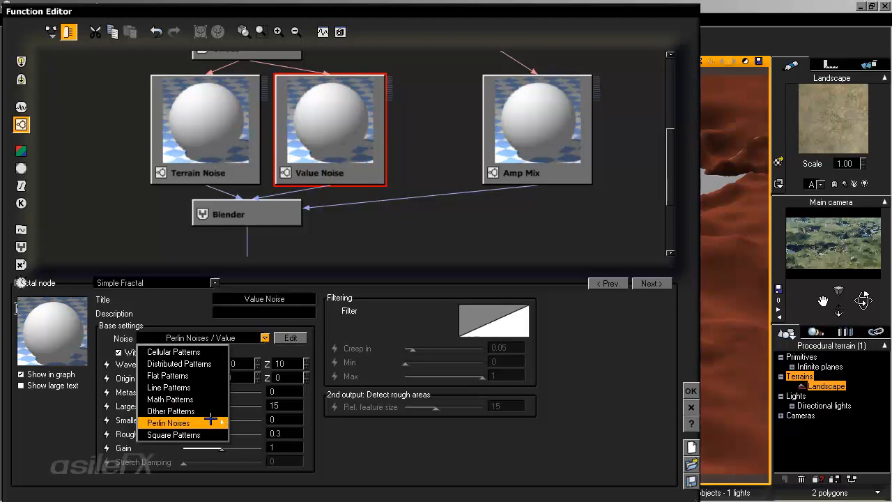
{"action": "mouse_move", "coordinate": [210, 422]}
{"action": "left_click", "coordinate": [345, 244]}
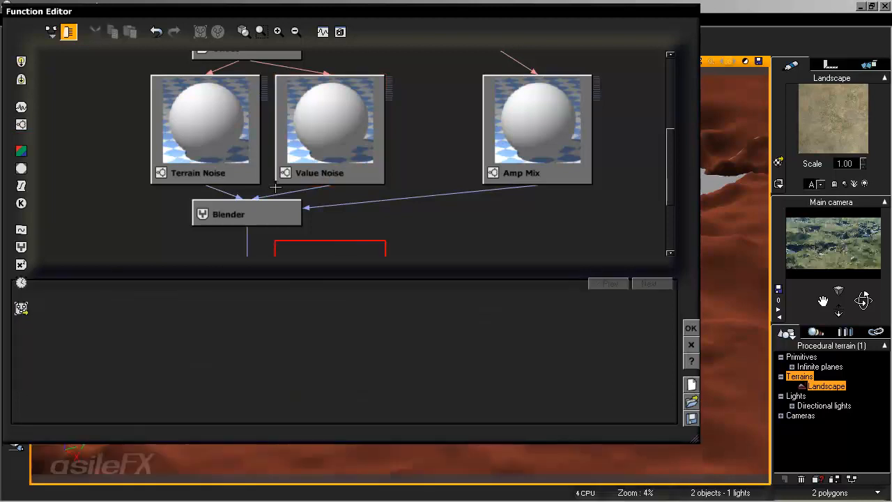
{"action": "left_click", "coordinate": [311, 119]}
{"action": "left_click", "coordinate": [291, 339]}
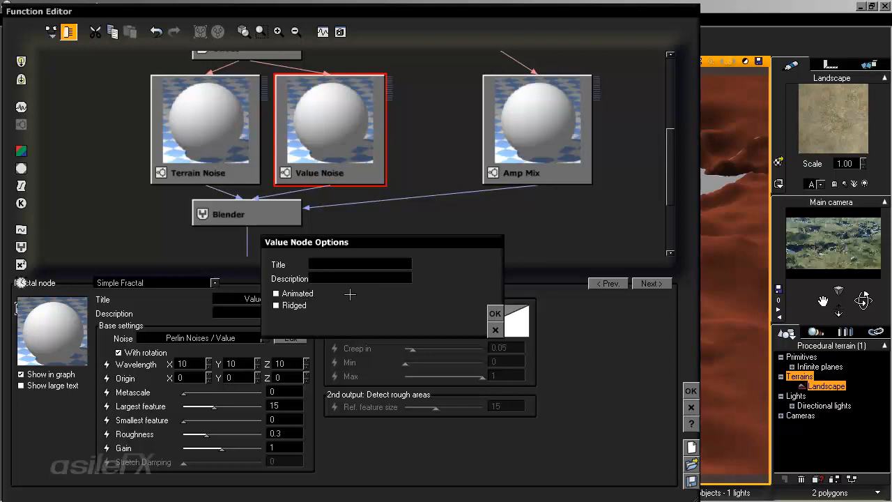
{"action": "left_click", "coordinate": [492, 314]}
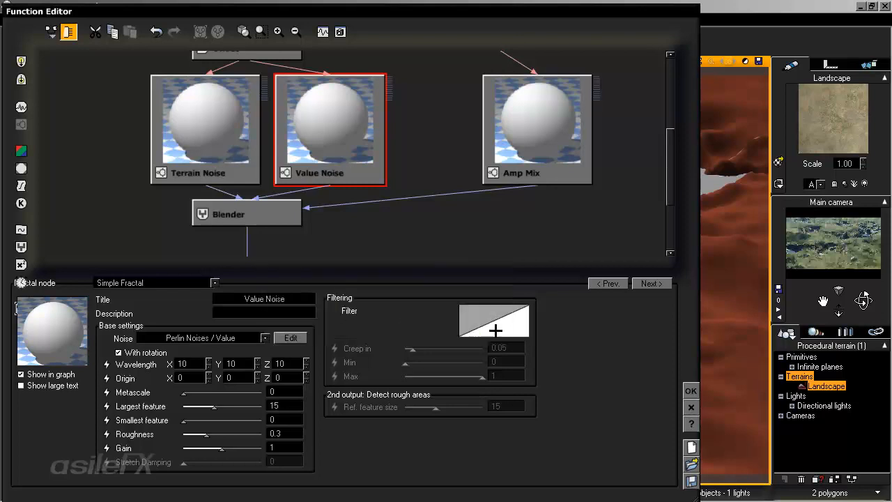
{"action": "left_click", "coordinate": [430, 202]}
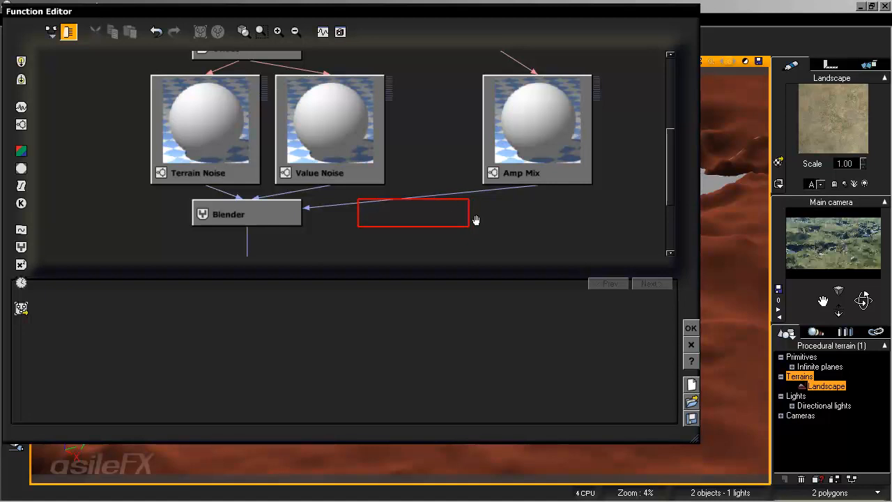
Inspect the Blender node's ratio and combination mode along with its incoming noise links.
{"action": "right_click_drag", "start_coordinate": [476, 220], "coordinate": [456, 231]}
{"action": "left_click", "coordinate": [276, 227]}
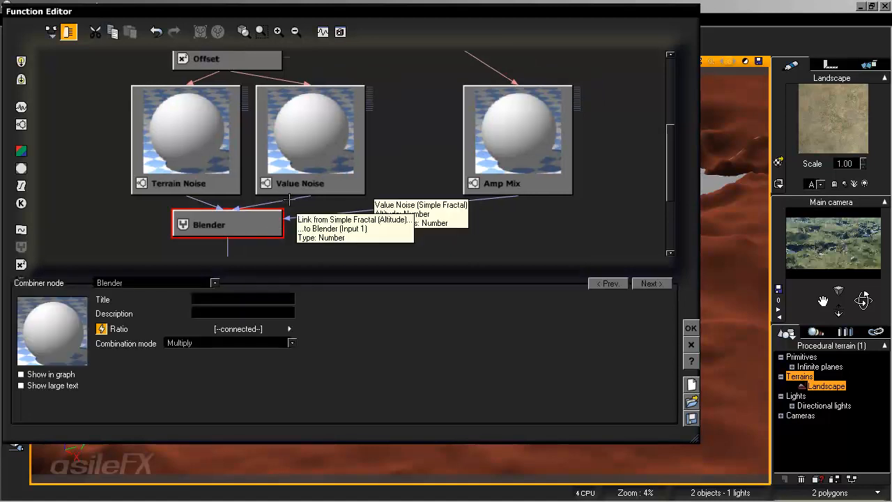
{"action": "right_click_drag", "start_coordinate": [352, 241], "coordinate": [345, 191]}
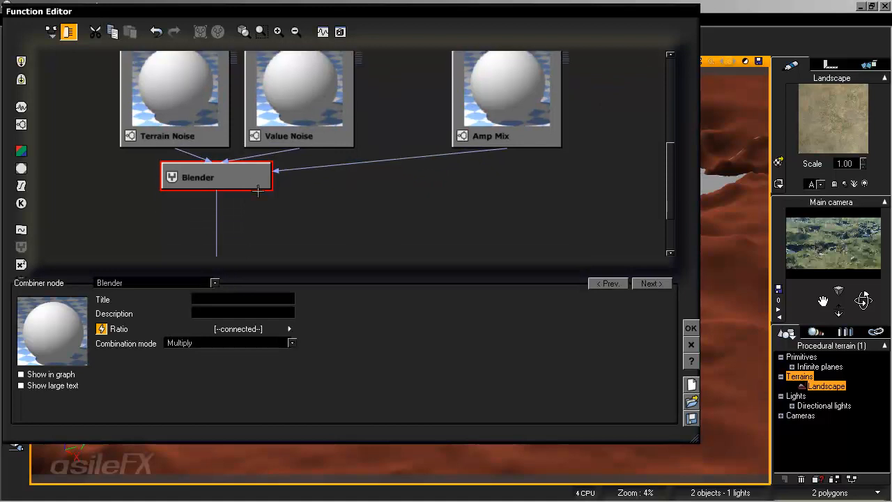
Add a second Blender combiner node in the empty area below Amp Mix, check its settings and delete it.
{"action": "left_click", "coordinate": [383, 218]}
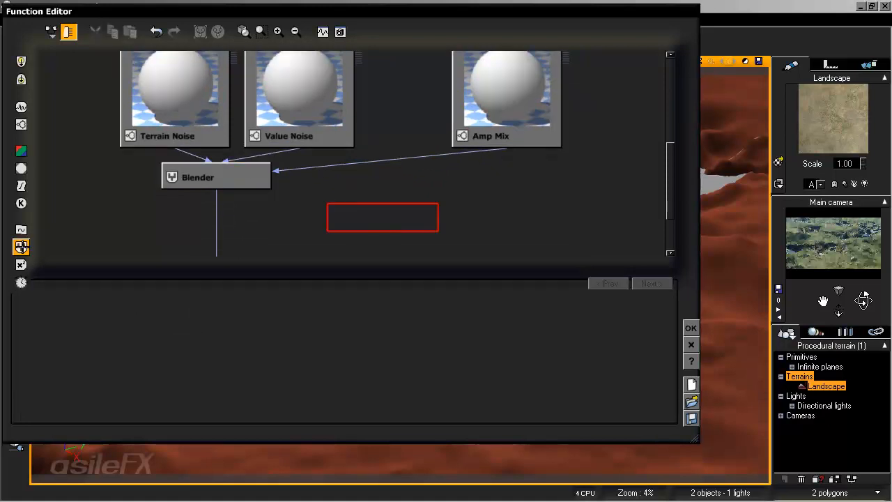
{"action": "left_click", "coordinate": [21, 247]}
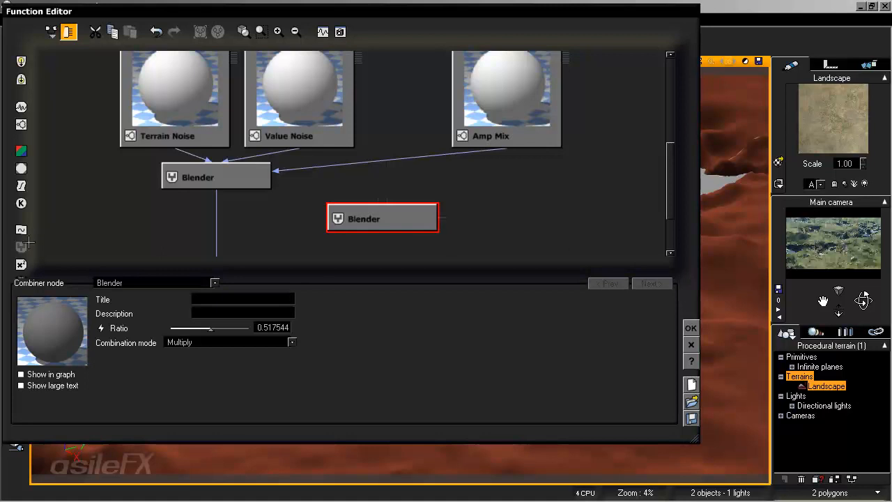
{"action": "left_click_drag", "start_coordinate": [390, 223], "coordinate": [431, 223]}
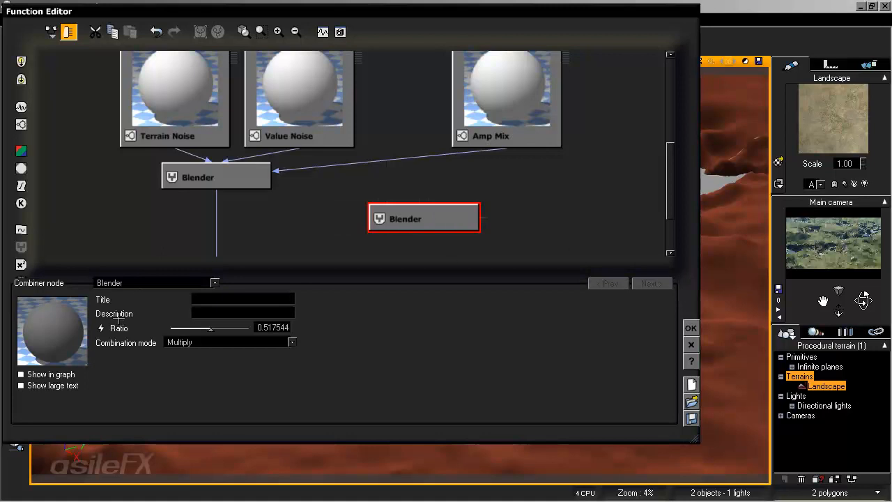
{"action": "left_click", "coordinate": [144, 285]}
{"action": "left_click", "coordinate": [472, 225]}
{"action": "key", "text": "Delete"}
Compare the settings of the Blender node with those of its Terrain Noise and Value Noise inputs.
{"action": "left_click", "coordinate": [241, 177]}
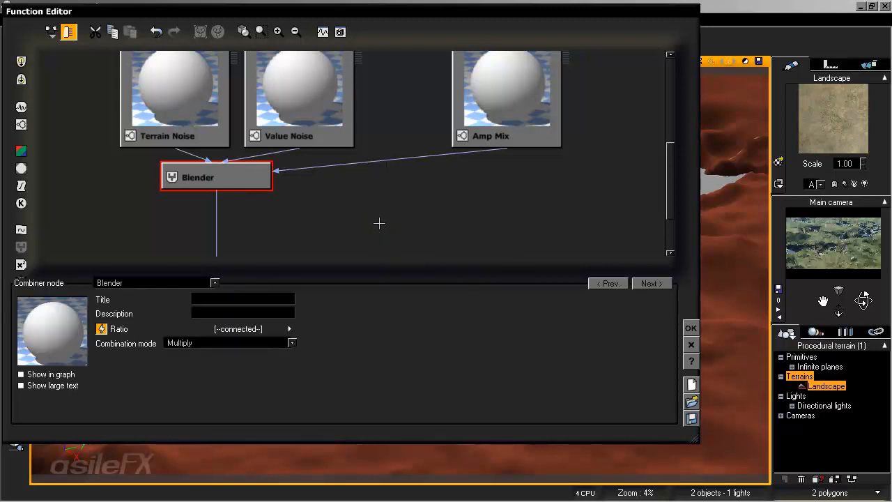
{"action": "middle_click_drag", "start_coordinate": [371, 174], "coordinate": [405, 216]}
{"action": "left_click", "coordinate": [234, 141]}
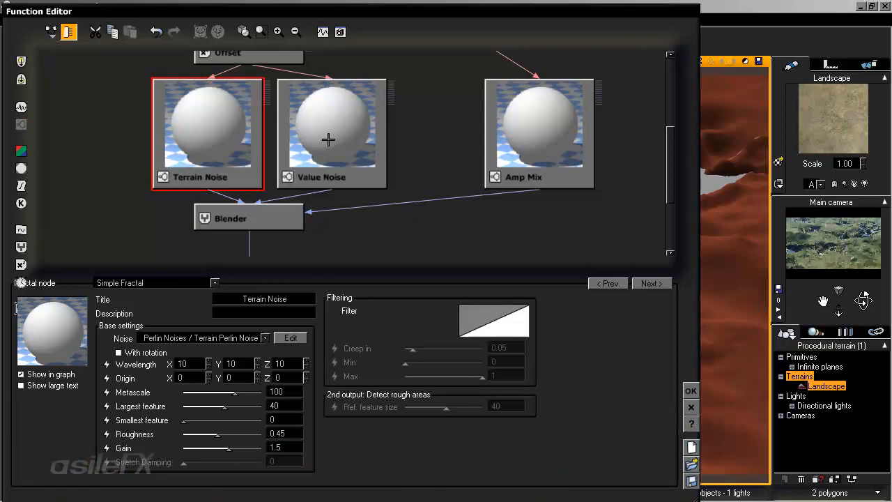
{"action": "left_click", "coordinate": [329, 140]}
{"action": "left_click", "coordinate": [496, 239]}
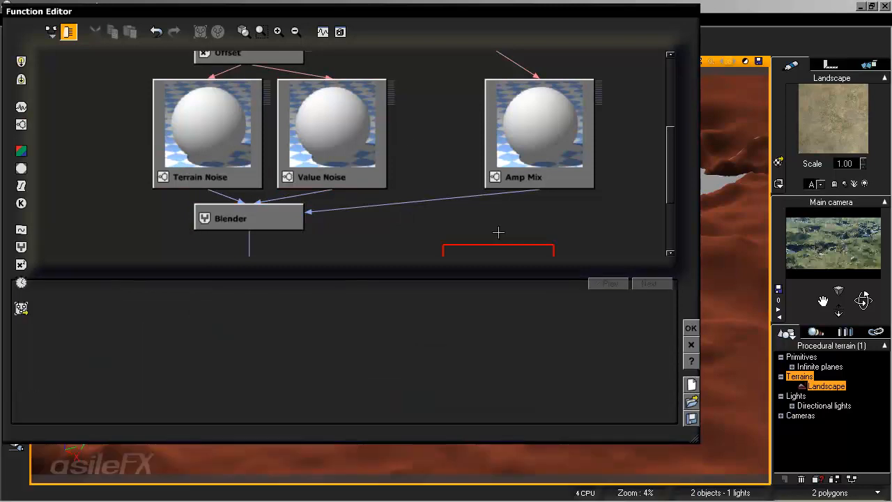
{"action": "left_click", "coordinate": [359, 139]}
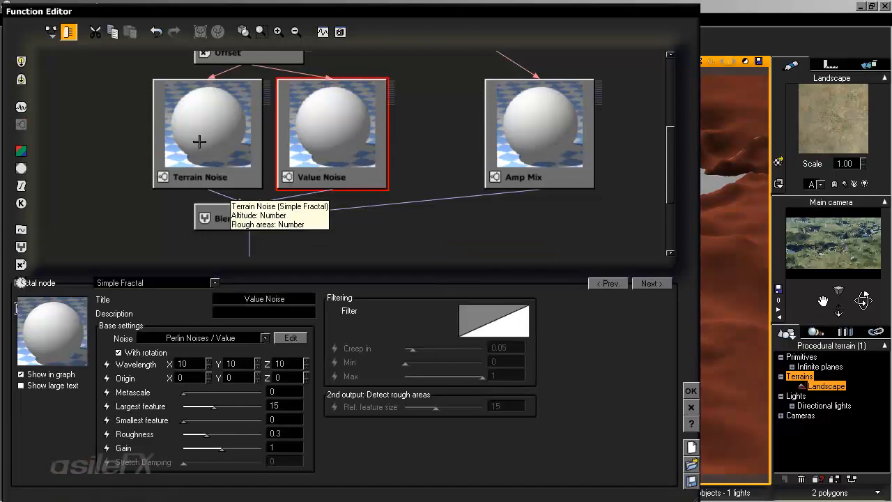
{"action": "left_click", "coordinate": [199, 140]}
{"action": "left_click", "coordinate": [425, 119]}
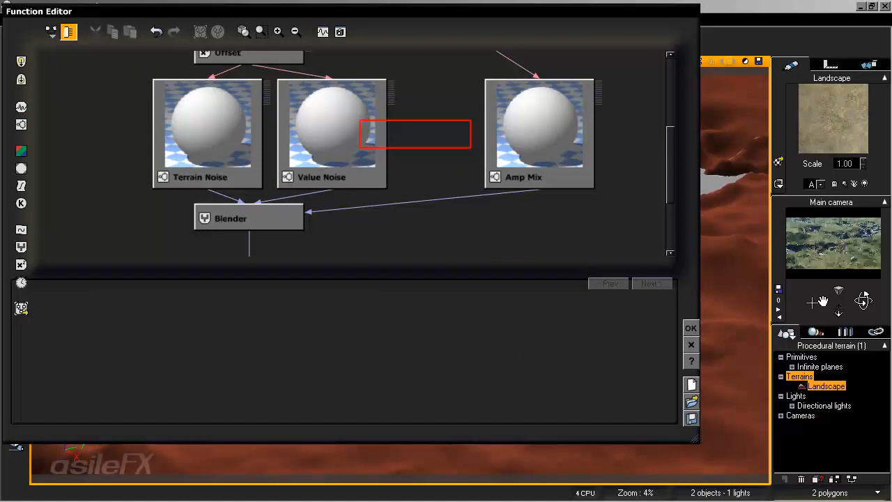
Examine the Amp Mix node's noise type choices and its Gradient amplitude options, leaving them as they are.
{"action": "left_click", "coordinate": [550, 135]}
{"action": "left_click_drag", "start_coordinate": [548, 154], "coordinate": [504, 149]}
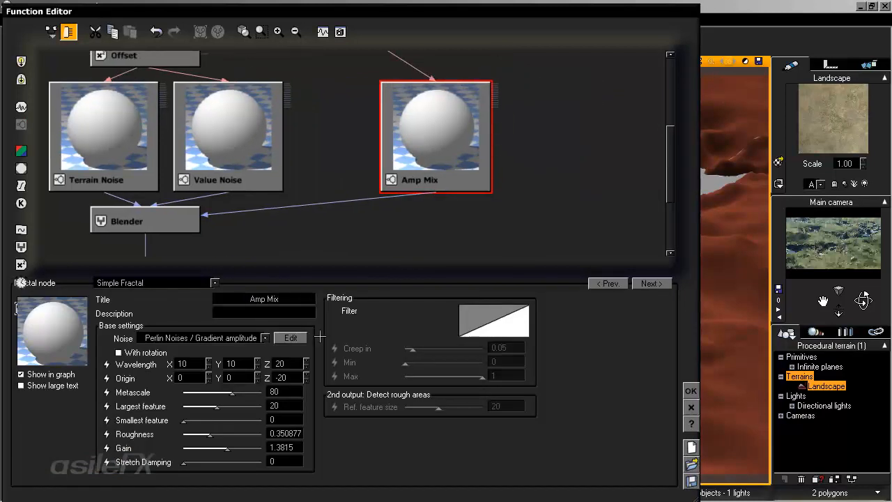
{"action": "left_click", "coordinate": [243, 337]}
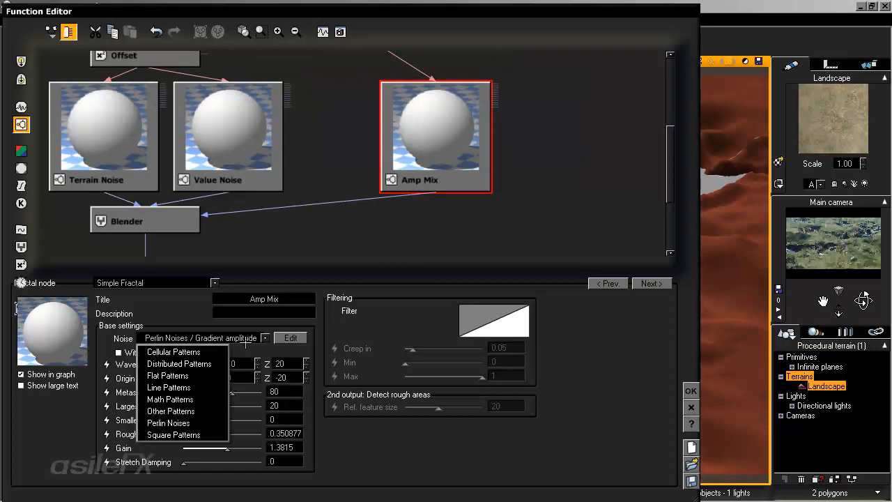
{"action": "mouse_move", "coordinate": [218, 421]}
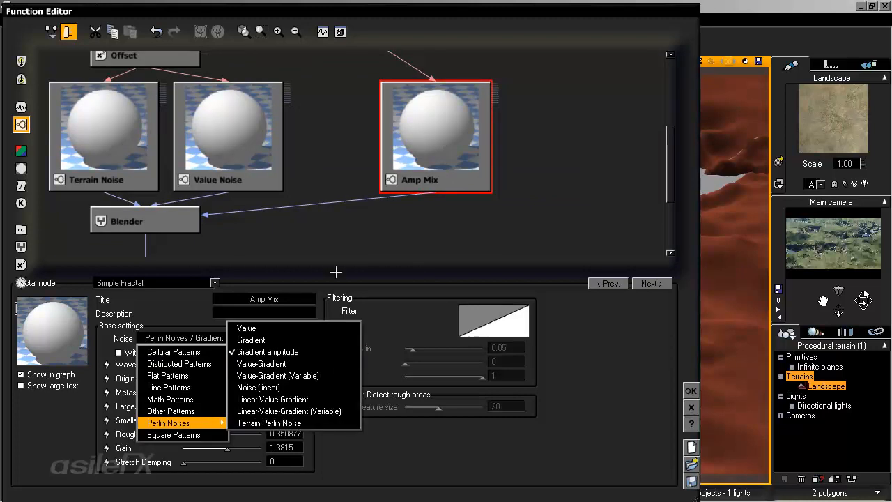
{"action": "left_click", "coordinate": [349, 242]}
{"action": "left_click", "coordinate": [449, 148]}
{"action": "left_click", "coordinate": [291, 338]}
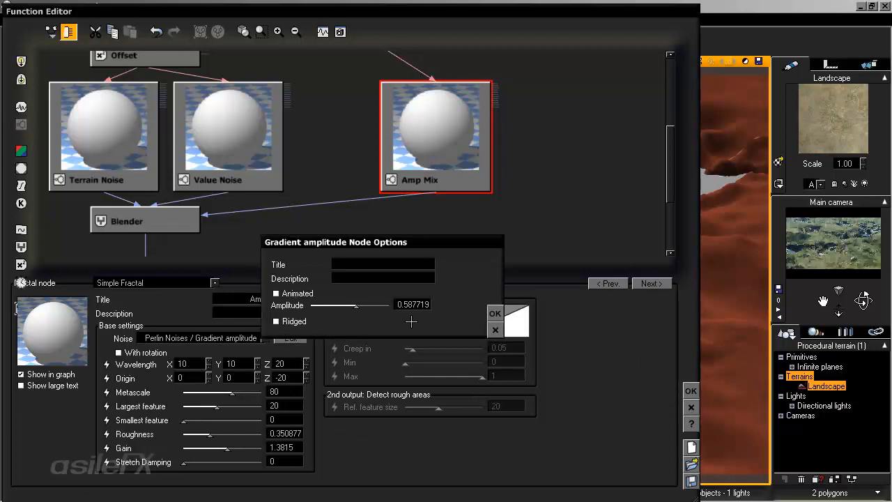
{"action": "left_click", "coordinate": [495, 330]}
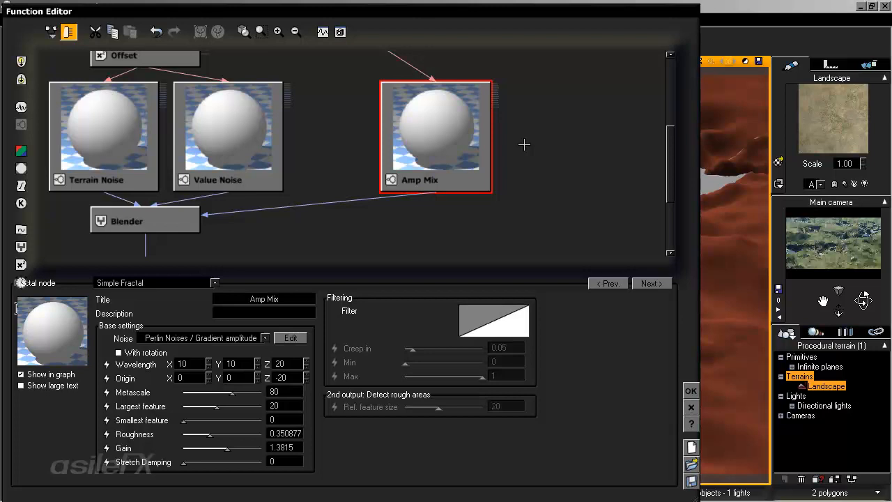
Switch the preview object for the graph's nodes to 2D Plane in the preview options.
{"action": "left_click", "coordinate": [116, 137]}
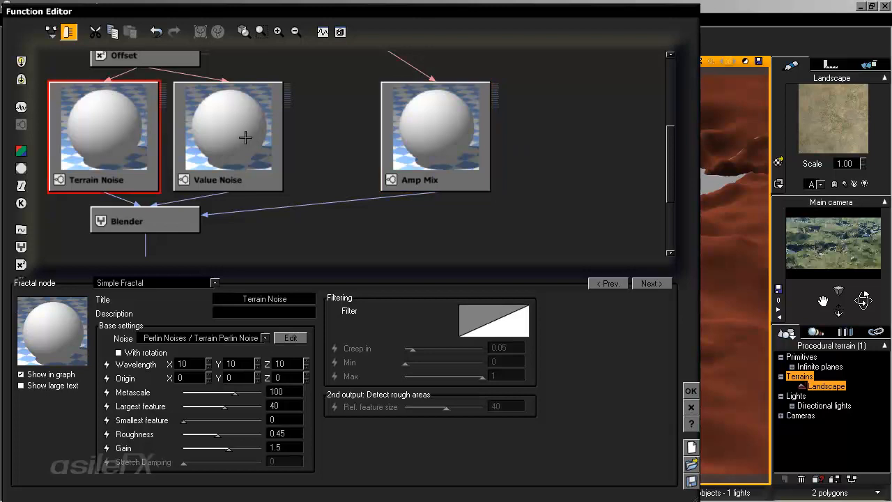
{"action": "left_click", "coordinate": [51, 31]}
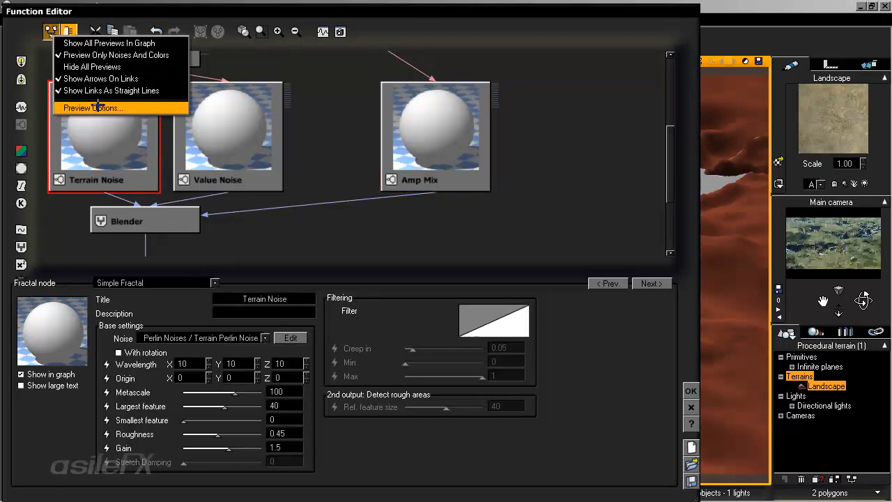
{"action": "left_click", "coordinate": [127, 107]}
{"action": "left_click", "coordinate": [274, 194]}
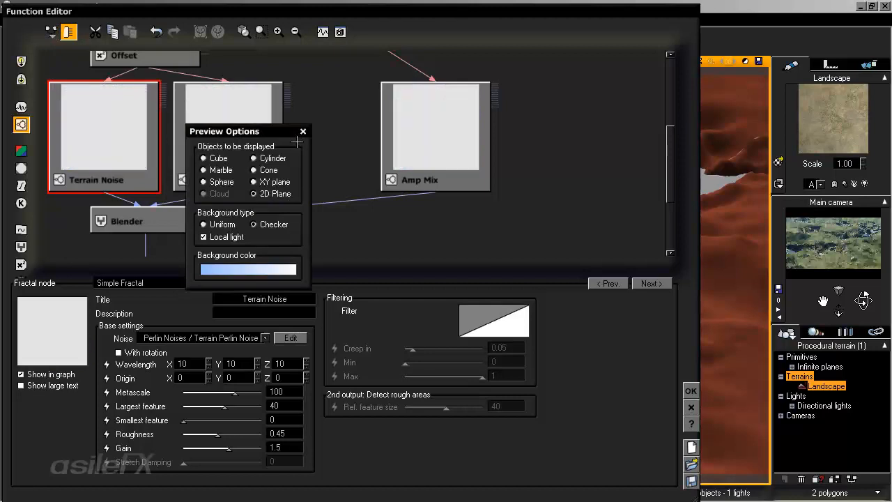
{"action": "left_click", "coordinate": [302, 131]}
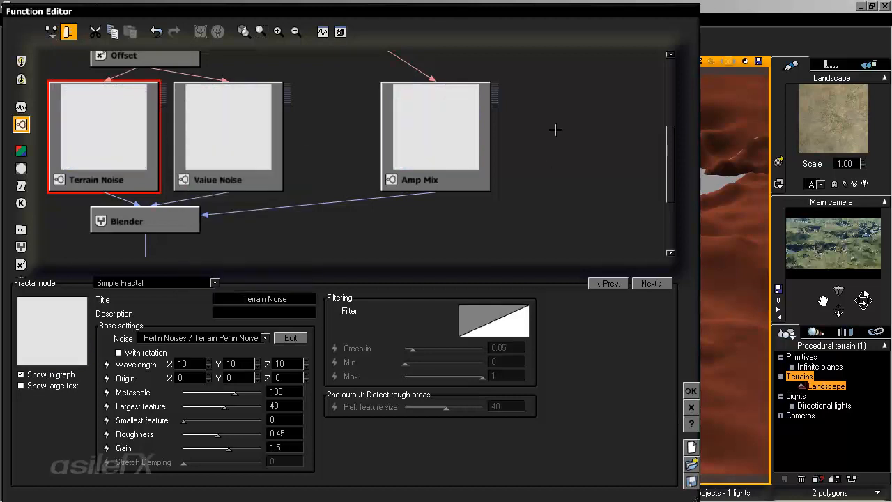
{"action": "left_click", "coordinate": [558, 132]}
Compare the fractal settings of the Terrain Noise, Value Noise and Amp Mix nodes.
{"action": "left_click", "coordinate": [104, 125]}
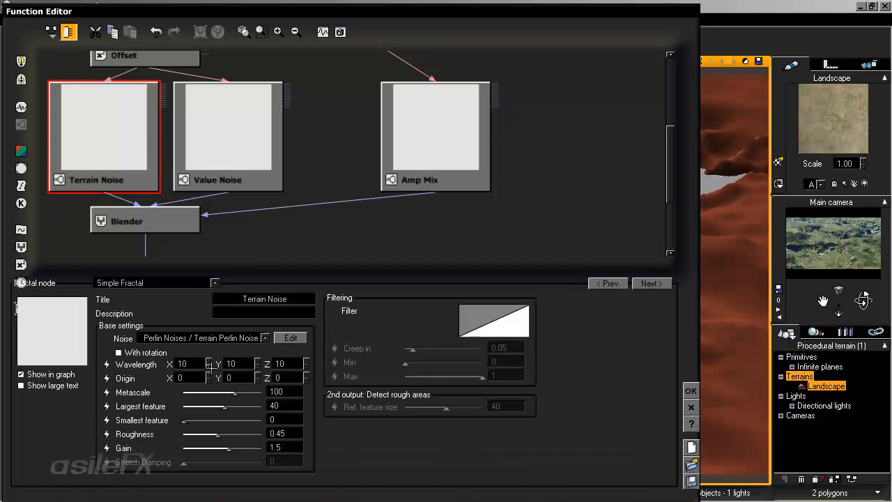
{"action": "left_click", "coordinate": [237, 141]}
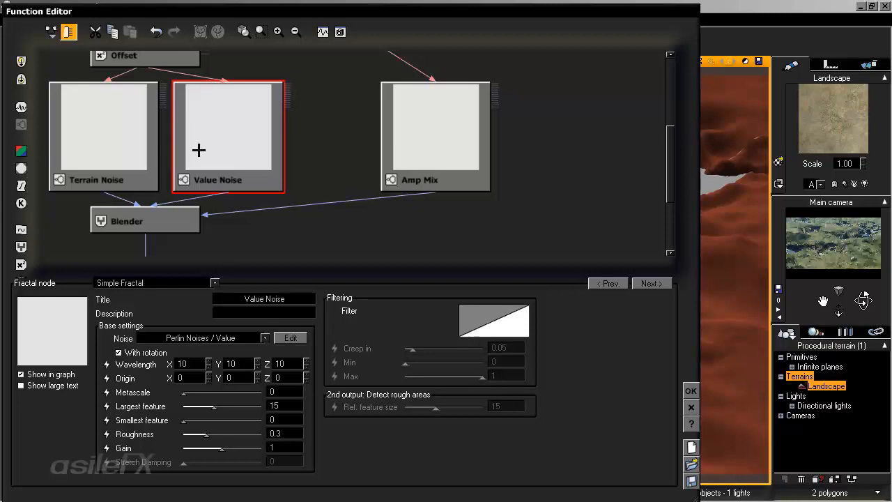
{"action": "left_click", "coordinate": [416, 132]}
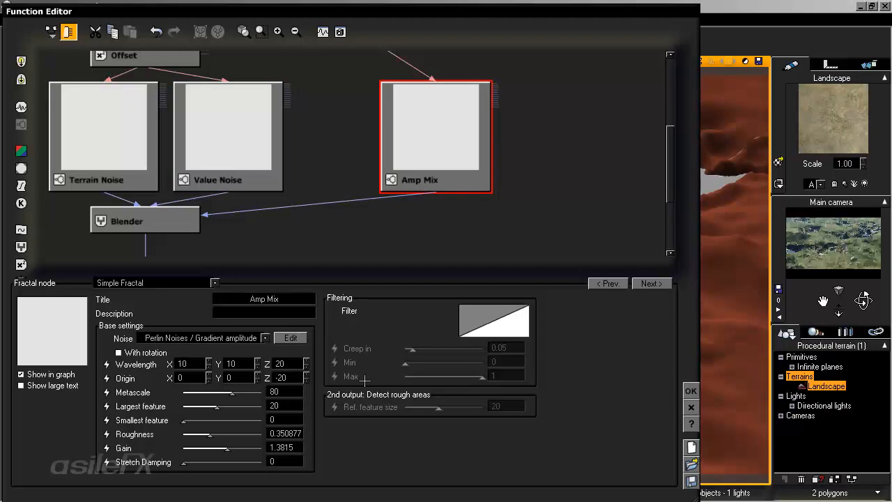
{"action": "left_click", "coordinate": [581, 112]}
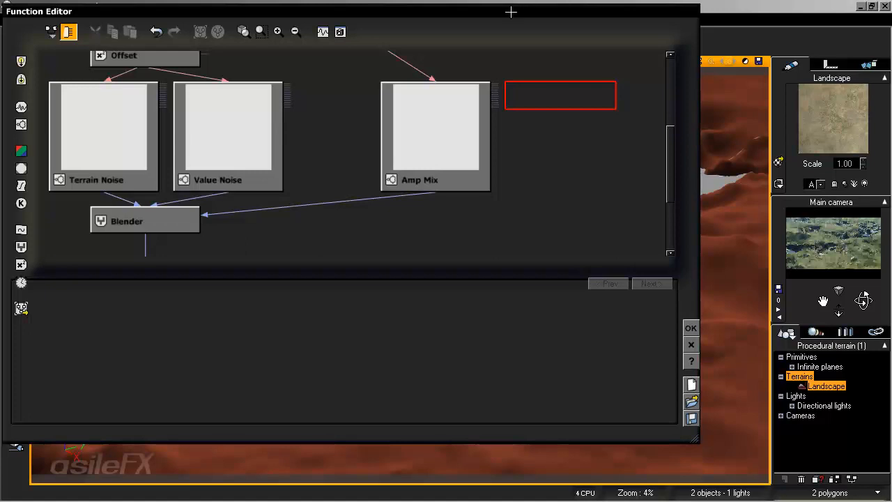
Open the Function Output Observer beside the node graph and view its terrain preview from another angle.
{"action": "left_click_drag", "start_coordinate": [511, 12], "coordinate": [465, 10]}
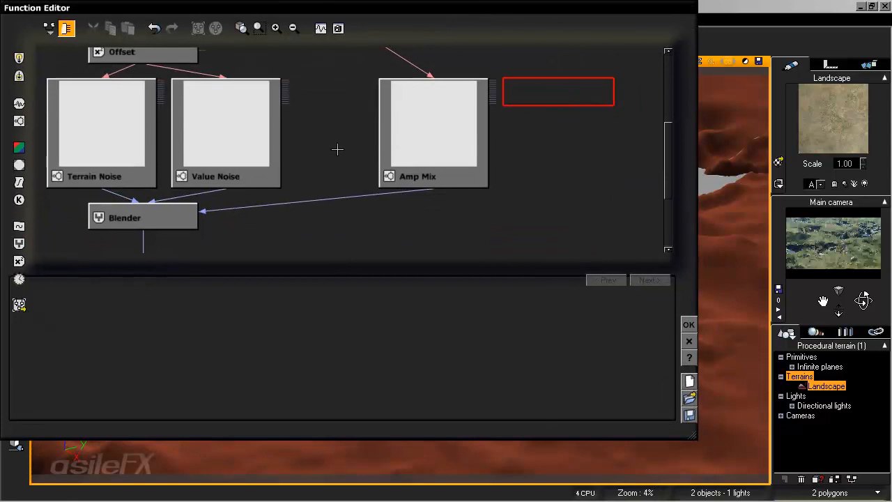
{"action": "right_click_drag", "start_coordinate": [327, 122], "coordinate": [368, 136]}
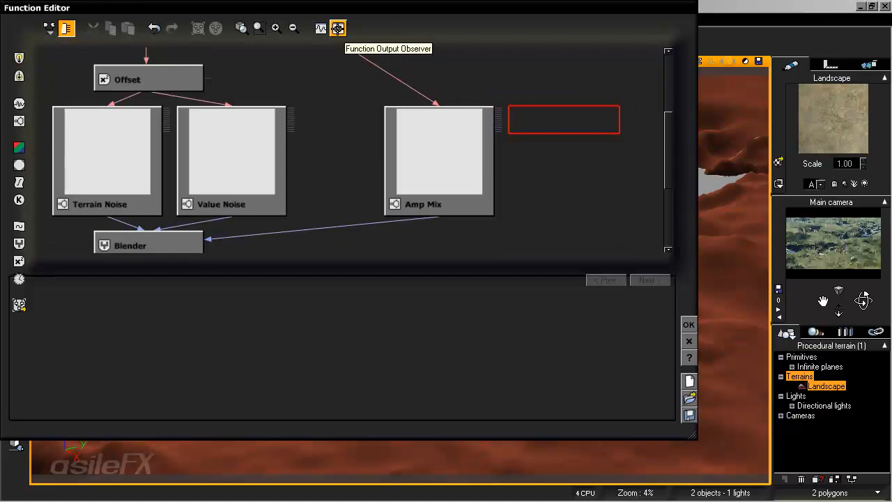
{"action": "left_click", "coordinate": [338, 28]}
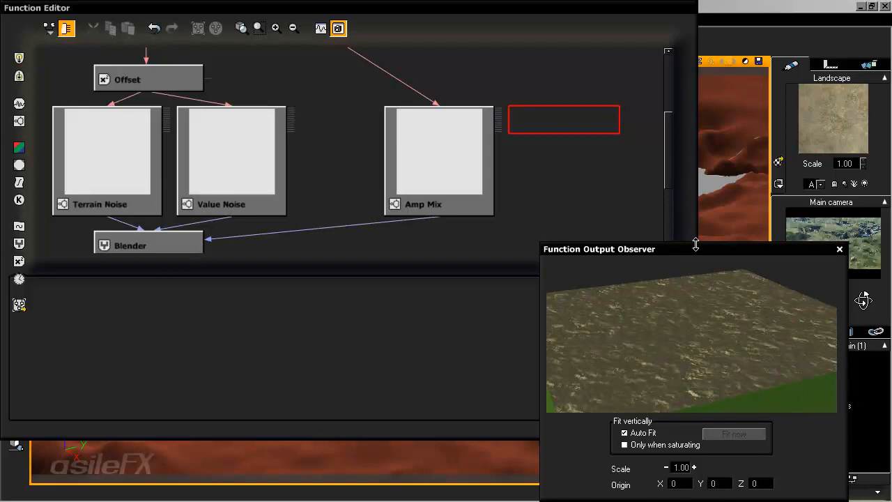
{"action": "left_click_drag", "start_coordinate": [696, 250], "coordinate": [692, 54]}
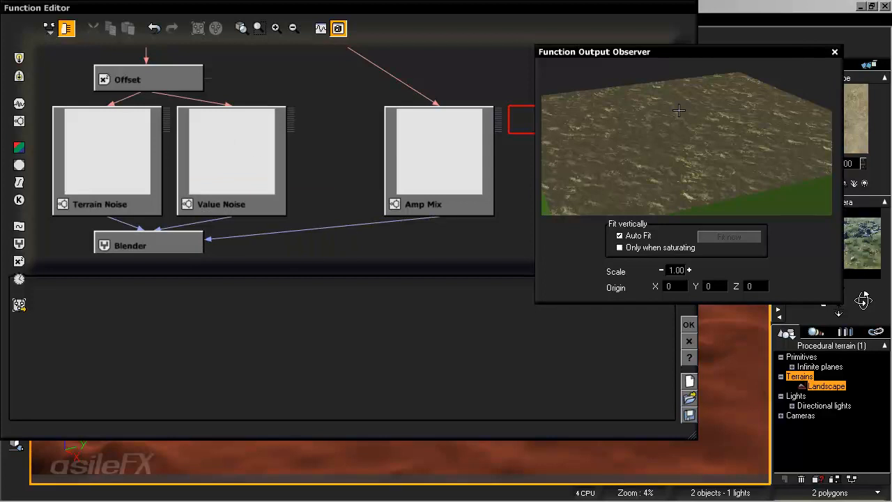
{"action": "left_click_drag", "start_coordinate": [644, 131], "coordinate": [671, 133]}
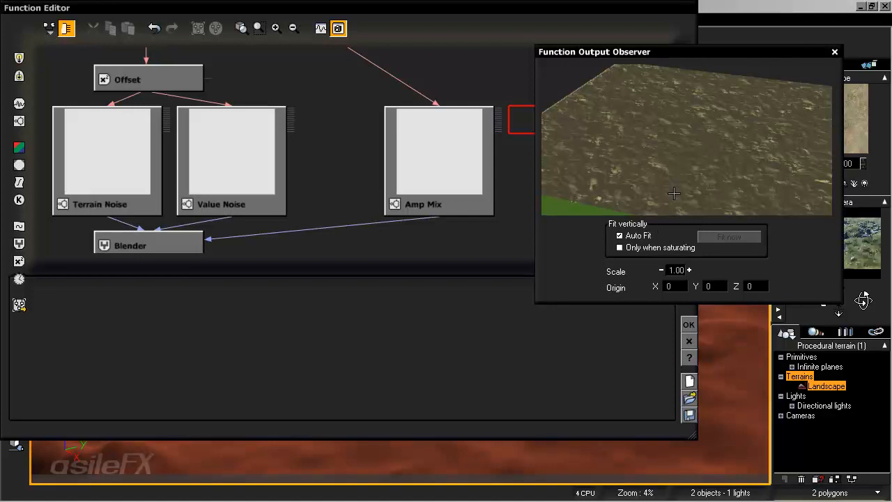
Review the Value Noise, Amp Mix and Terrain Noise settings alongside the observer's terrain preview.
{"action": "left_click", "coordinate": [251, 144]}
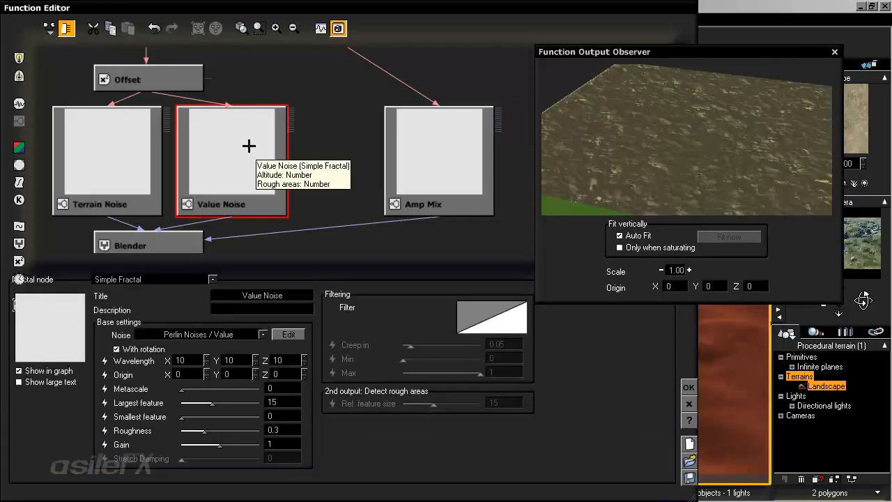
{"action": "left_click", "coordinate": [433, 138]}
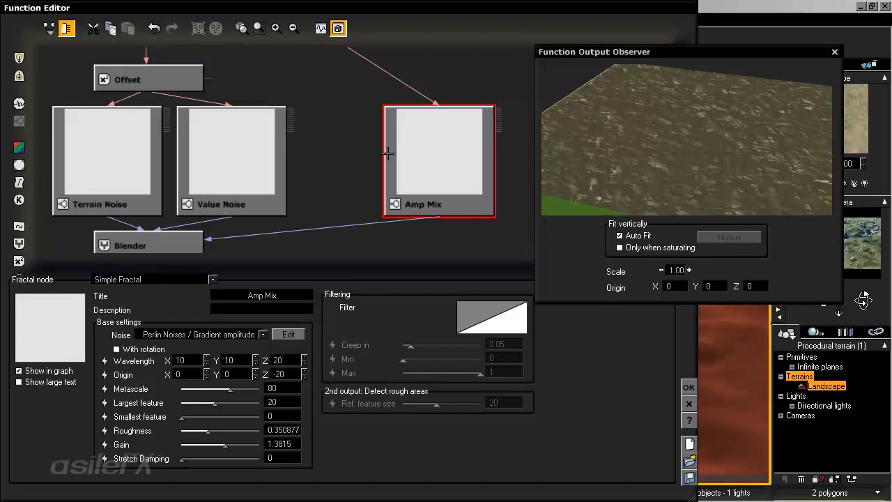
{"action": "left_click", "coordinate": [109, 173]}
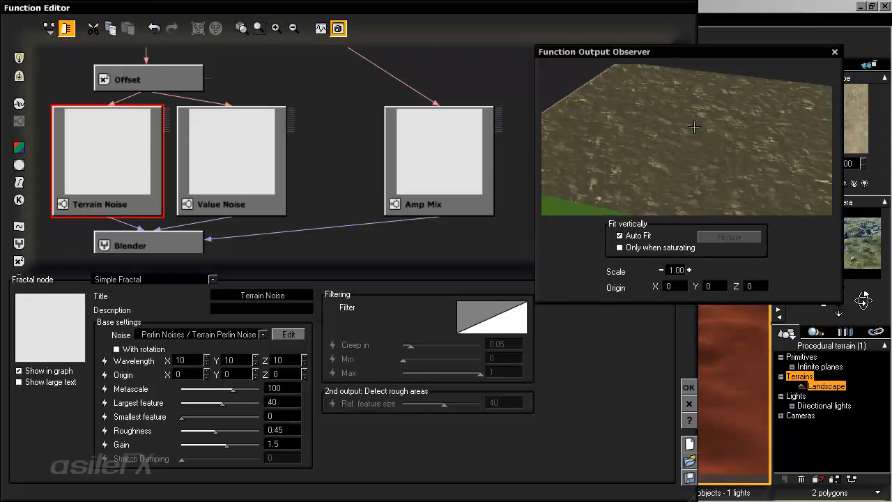
{"action": "left_click_drag", "start_coordinate": [517, 173], "coordinate": [403, 156]}
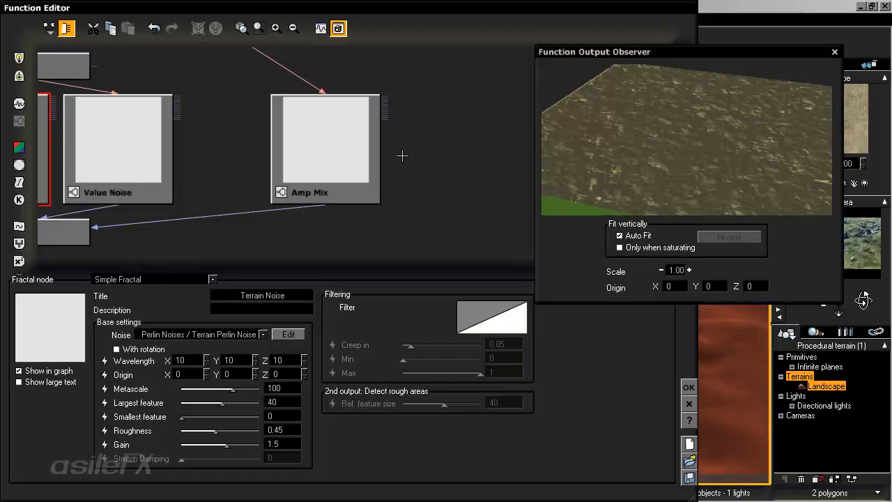
Set the observer's preview scale to 4.00 and try the vertical fit with and without Only when saturating.
{"action": "left_click_drag", "start_coordinate": [716, 126], "coordinate": [743, 142]}
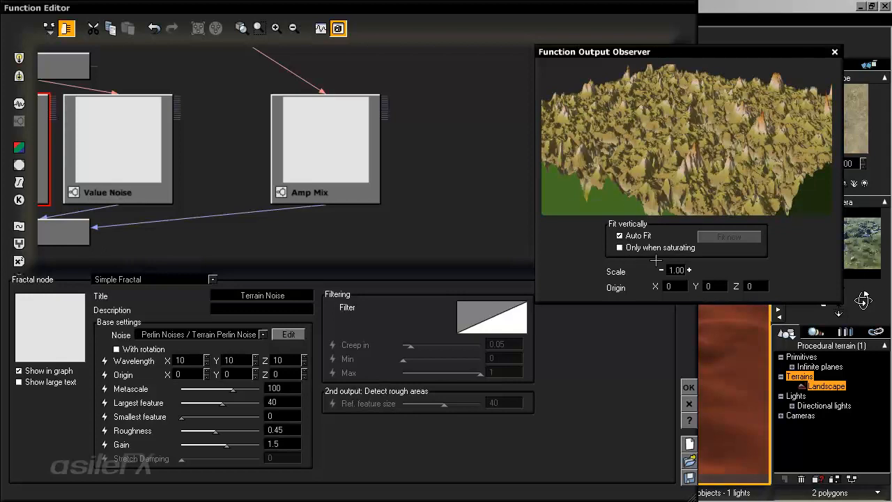
{"action": "left_click_drag", "start_coordinate": [676, 104], "coordinate": [741, 129]}
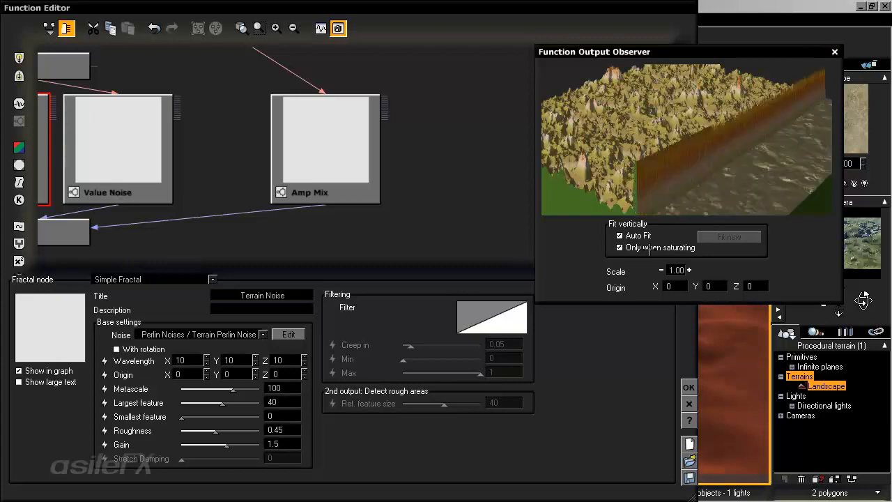
{"action": "left_click", "coordinate": [689, 270]}
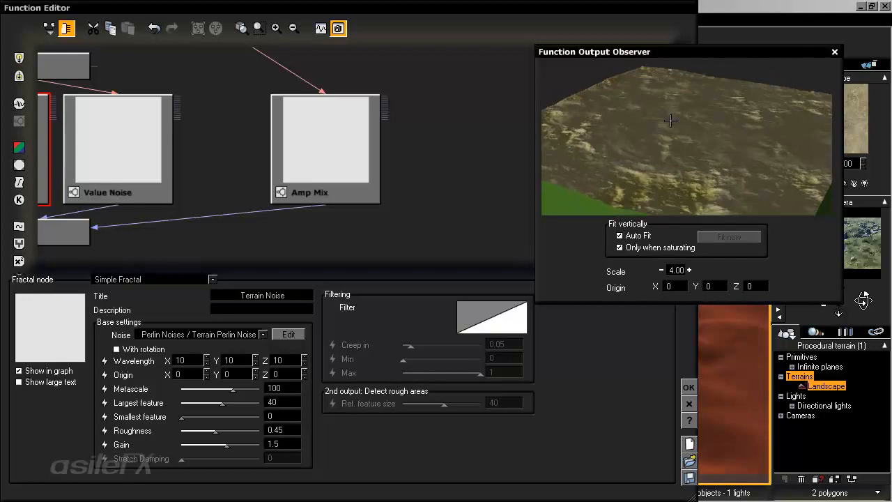
{"action": "left_click", "coordinate": [660, 248]}
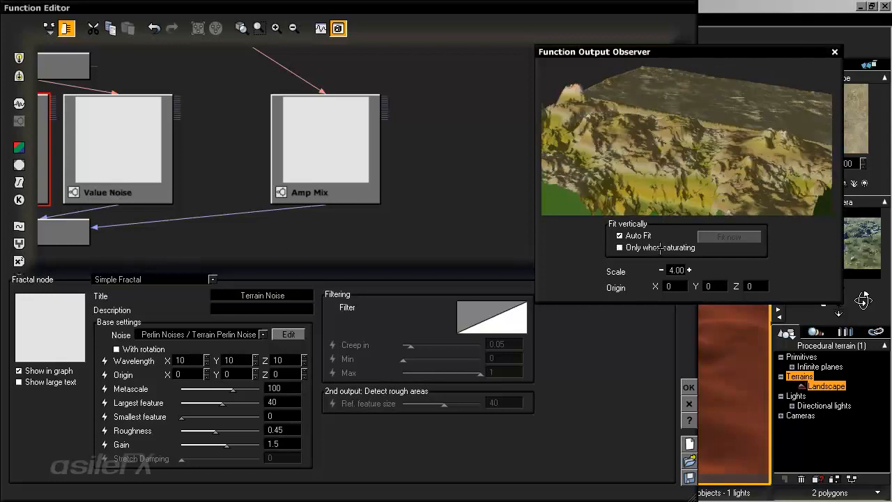
{"action": "left_click_drag", "start_coordinate": [674, 124], "coordinate": [753, 132]}
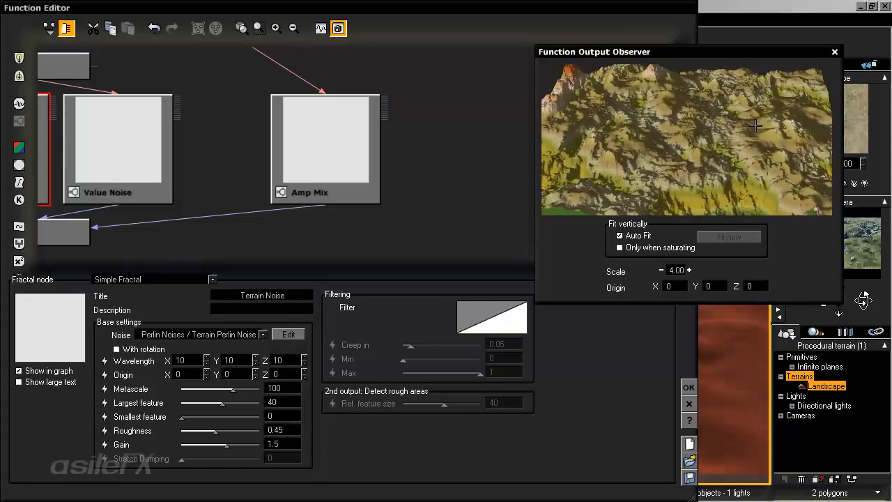
{"action": "left_click", "coordinate": [683, 287]}
{"action": "left_click_drag", "start_coordinate": [792, 52], "coordinate": [644, 46]}
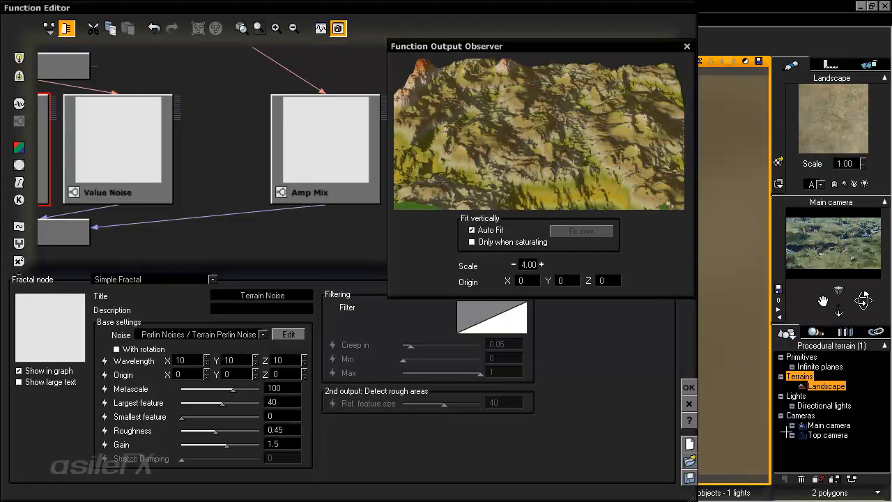
Leave the Function Editor and inspect the Main camera's advanced options and its position coordinates.
{"action": "left_click", "coordinate": [791, 425]}
{"action": "left_click", "coordinate": [844, 435]}
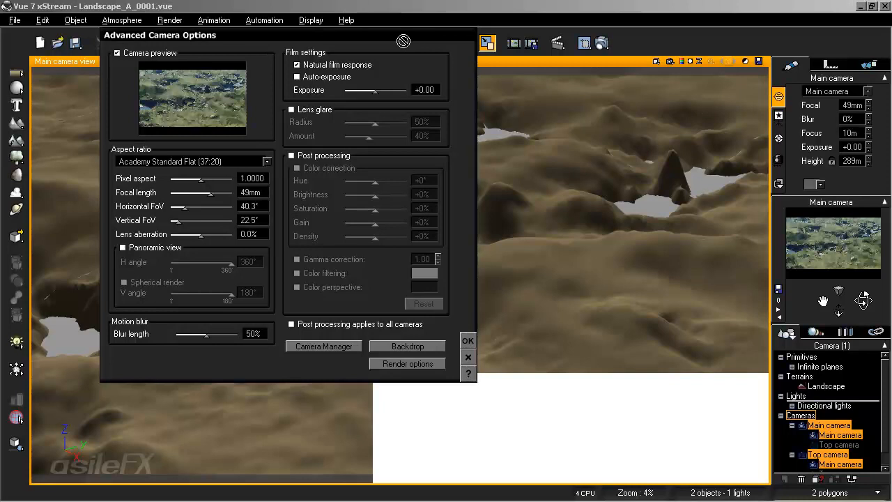
{"action": "left_click_drag", "start_coordinate": [350, 40], "coordinate": [359, 45]}
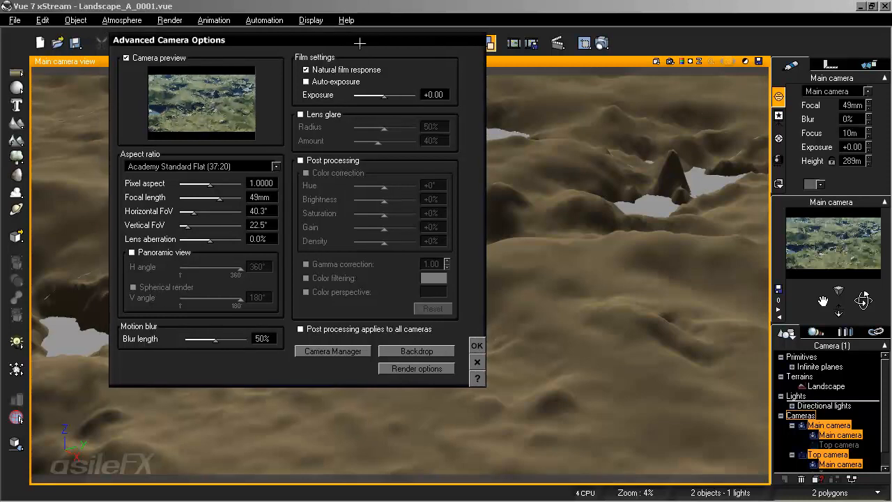
{"action": "left_click", "coordinate": [474, 360]}
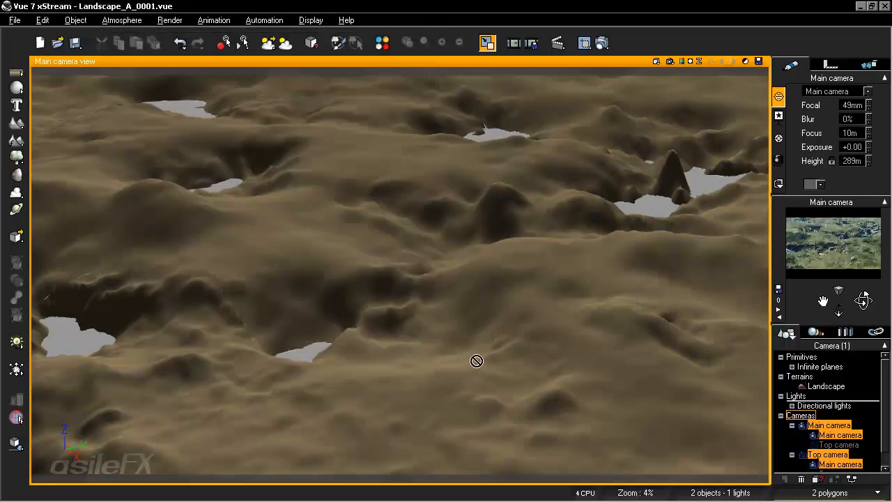
{"action": "left_click", "coordinate": [832, 66]}
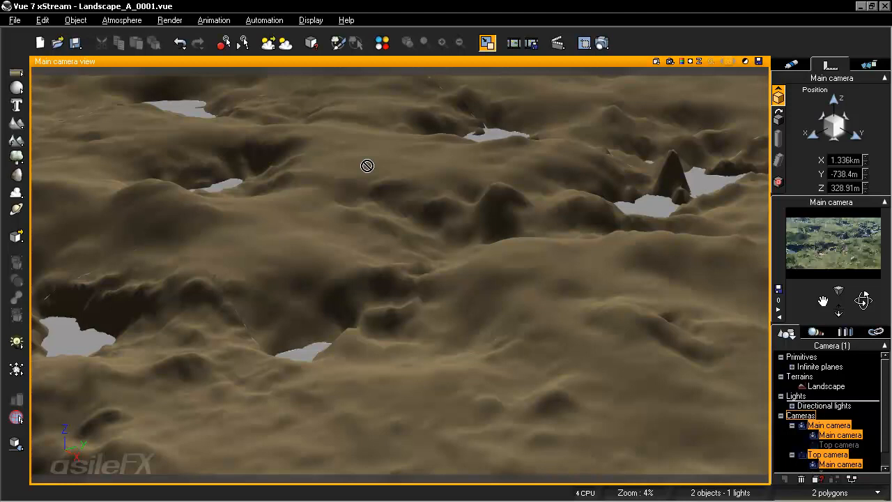
Check the length units and world coordinate system in the program options, leaving them as they are.
{"action": "left_click", "coordinate": [14, 20]}
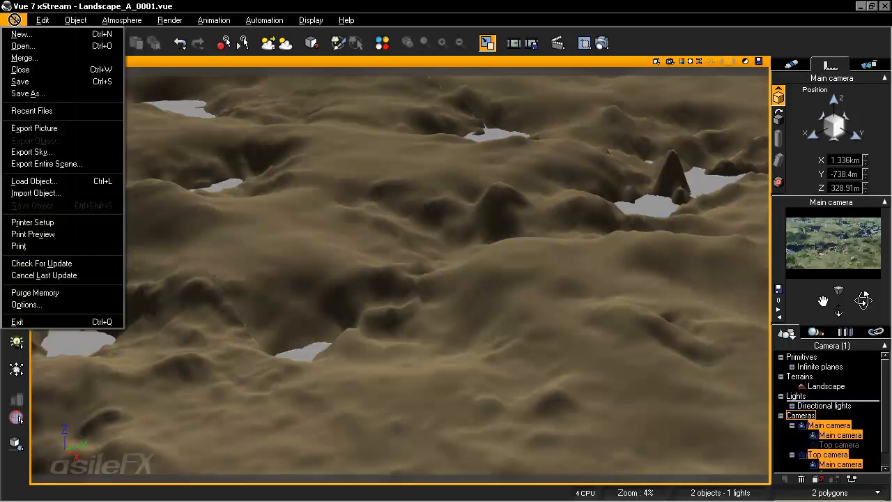
{"action": "left_click", "coordinate": [49, 304]}
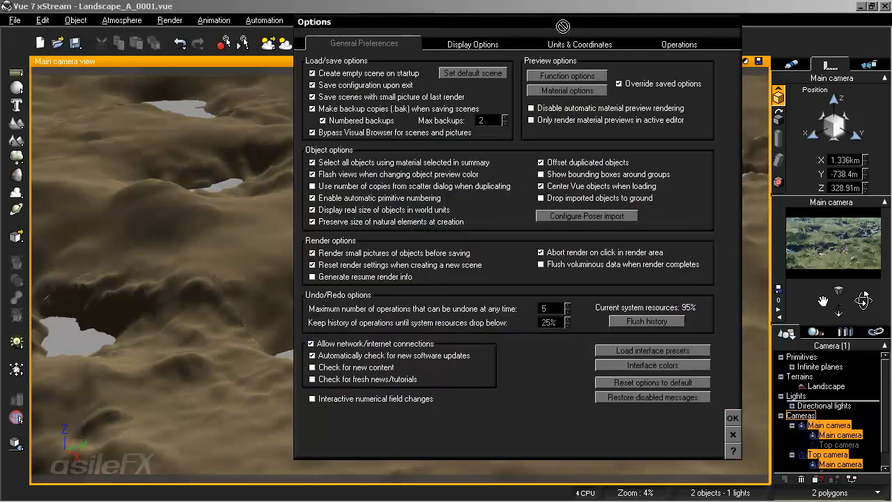
{"action": "left_click_drag", "start_coordinate": [529, 22], "coordinate": [529, 5]}
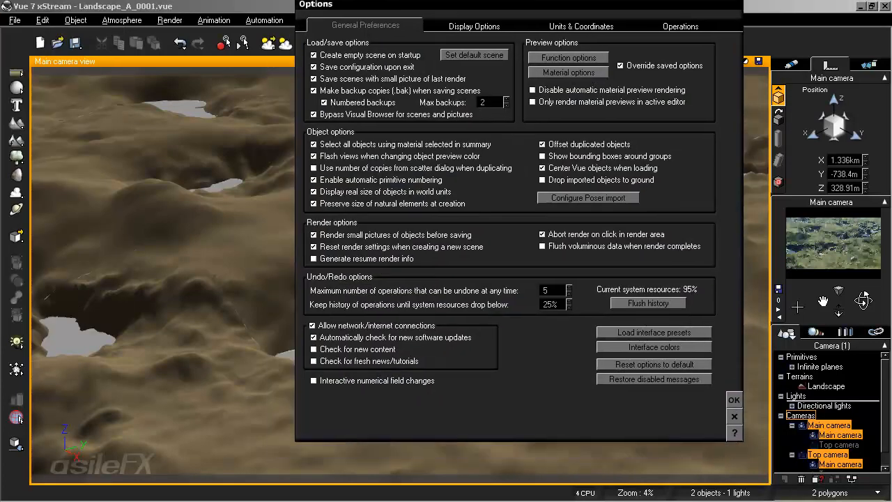
{"action": "left_click", "coordinate": [601, 29]}
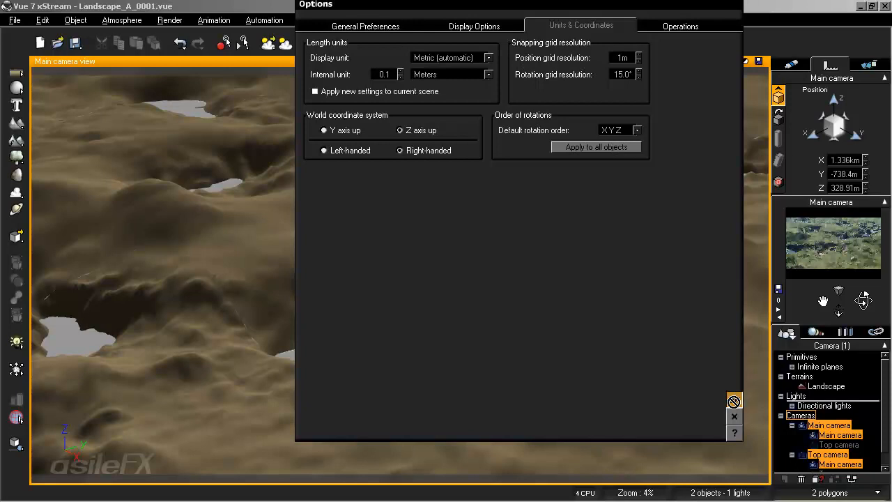
{"action": "left_click", "coordinate": [736, 402]}
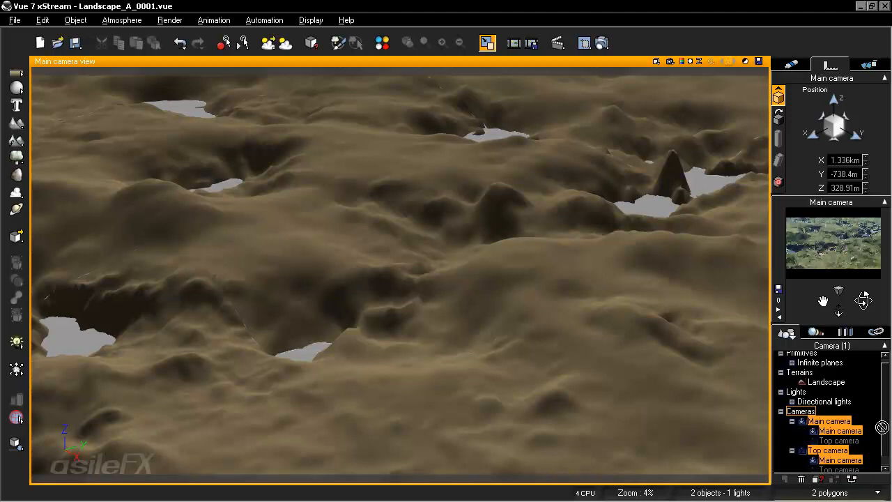
Collapse the Cameras group, open the Landscape terrain in the Terrain Editor and close it without changes.
{"action": "left_click", "coordinate": [781, 411]}
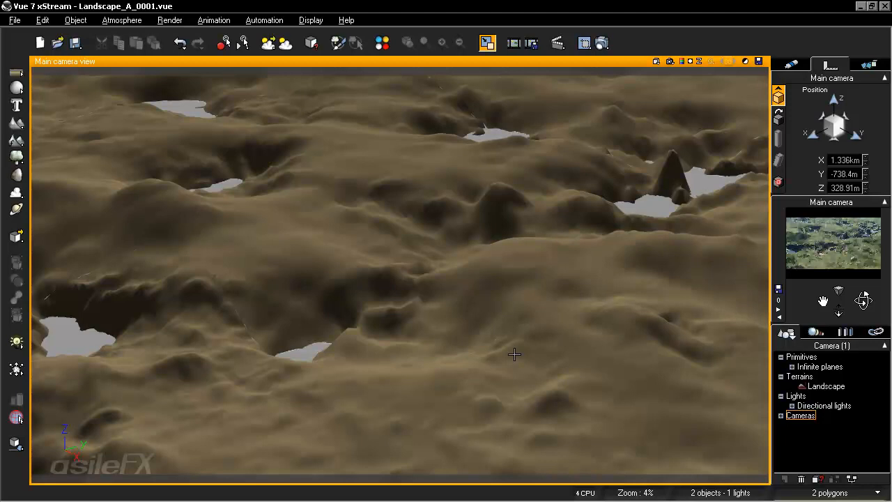
{"action": "left_click", "coordinate": [546, 291]}
{"action": "left_click_drag", "start_coordinate": [840, 313], "coordinate": [840, 312]}
{"action": "right_click", "coordinate": [526, 309]}
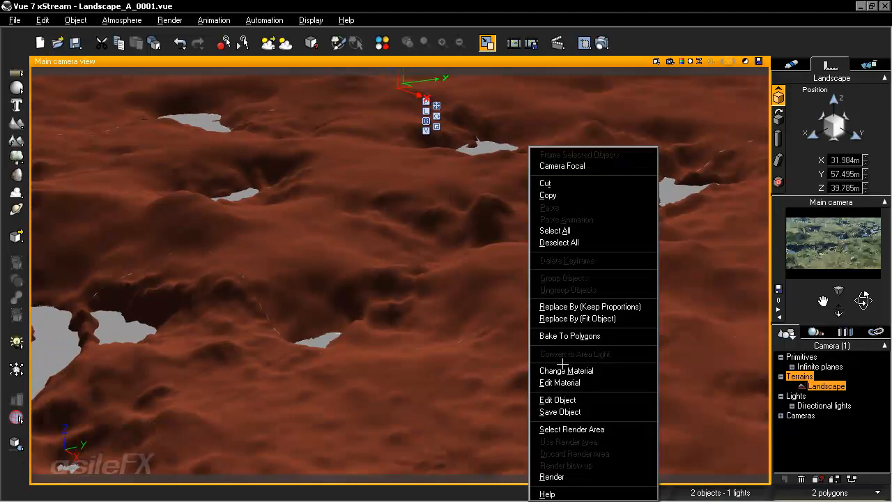
{"action": "left_click", "coordinate": [581, 397]}
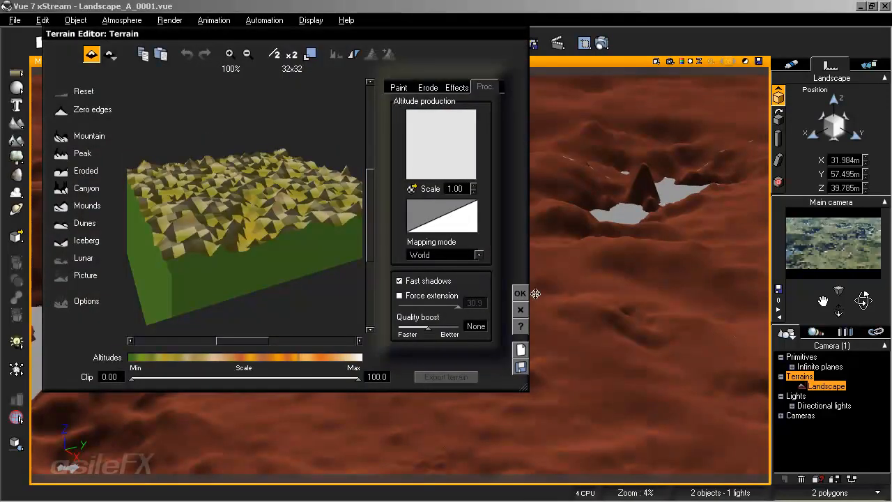
{"action": "left_click", "coordinate": [519, 307]}
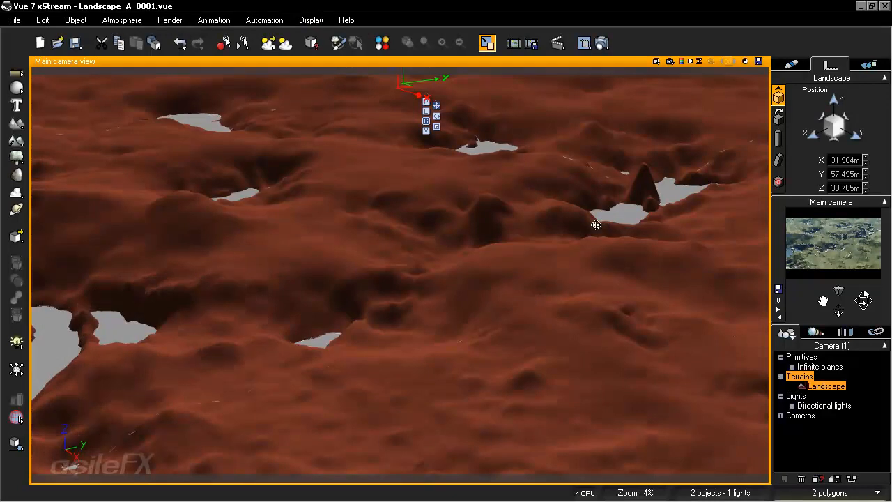
Reposition the Main camera to frame the winding lake and surrounding hills, and show the Landscape terrain's material preview.
{"action": "right_click_drag", "start_coordinate": [415, 245], "coordinate": [465, 239]}
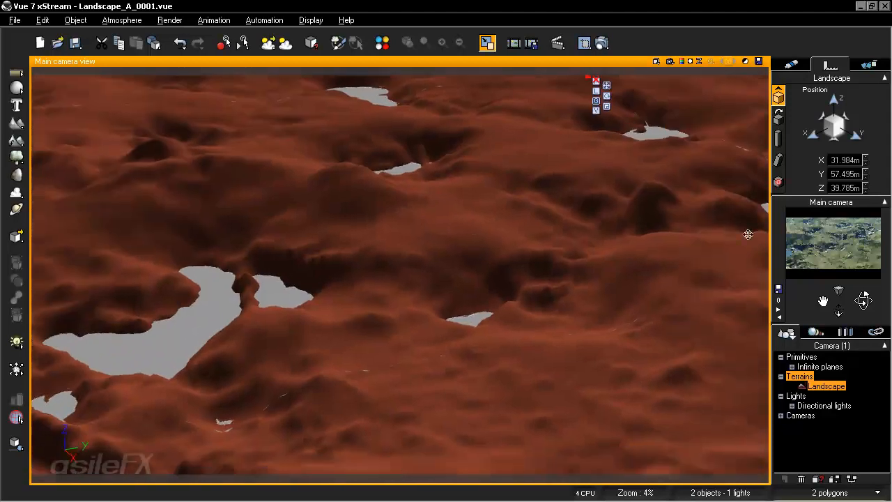
{"action": "left_click", "coordinate": [795, 64]}
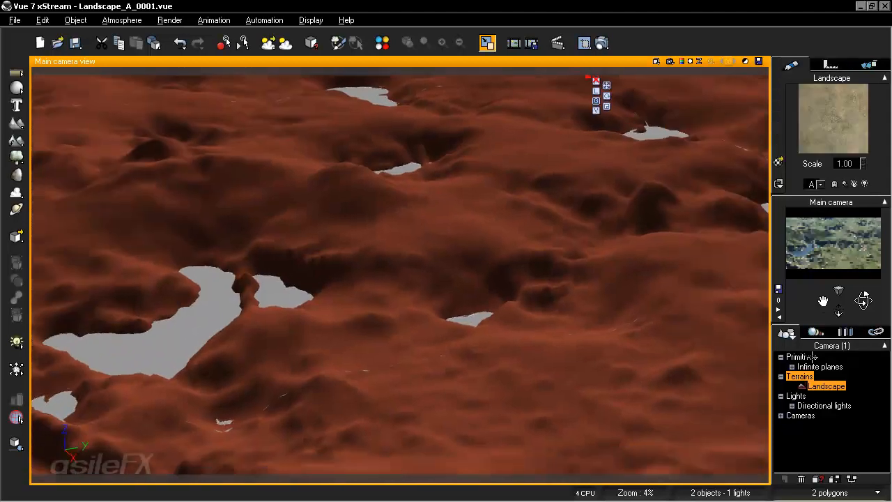
{"action": "left_click_drag", "start_coordinate": [823, 301], "coordinate": [835, 282]}
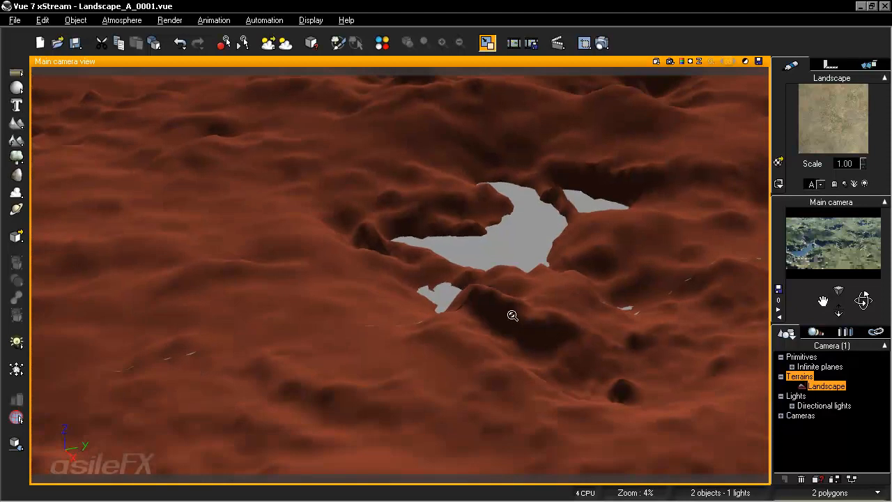
{"action": "right_click_drag", "start_coordinate": [512, 315], "coordinate": [576, 303], "text": "ctrl"}
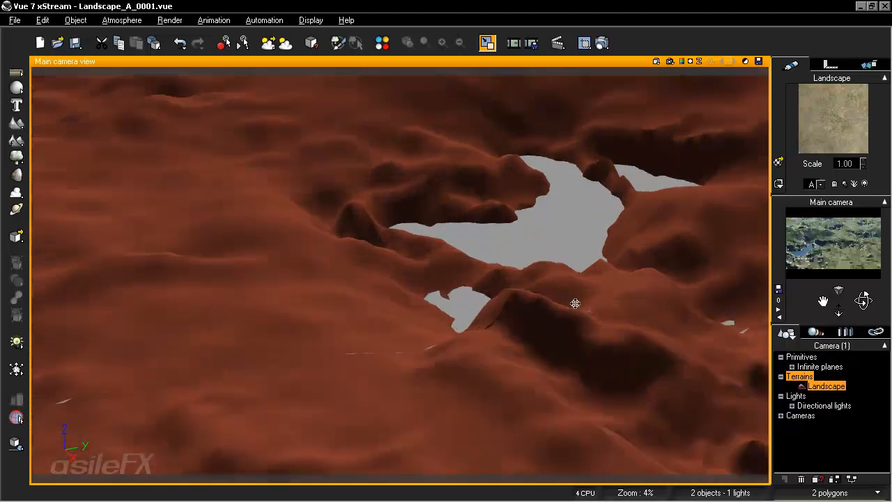
{"action": "right_click_drag", "start_coordinate": [633, 162], "coordinate": [559, 201]}
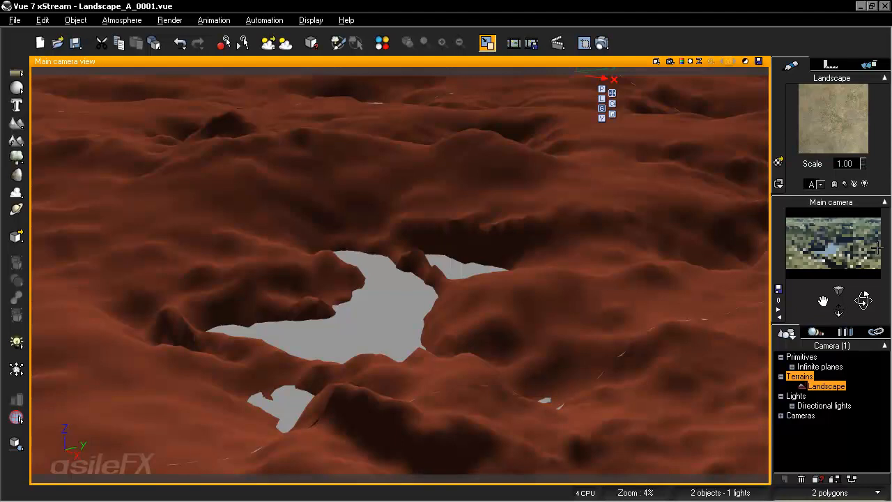
Open the Landscape terrain's material in the Advanced Material Editor and review its layers from Sand UnderWater to Light Rock.
{"action": "double_click", "coordinate": [856, 118]}
{"action": "left_click_drag", "start_coordinate": [521, 143], "coordinate": [506, 74]}
{"action": "left_click_drag", "start_coordinate": [510, 187], "coordinate": [510, 199]}
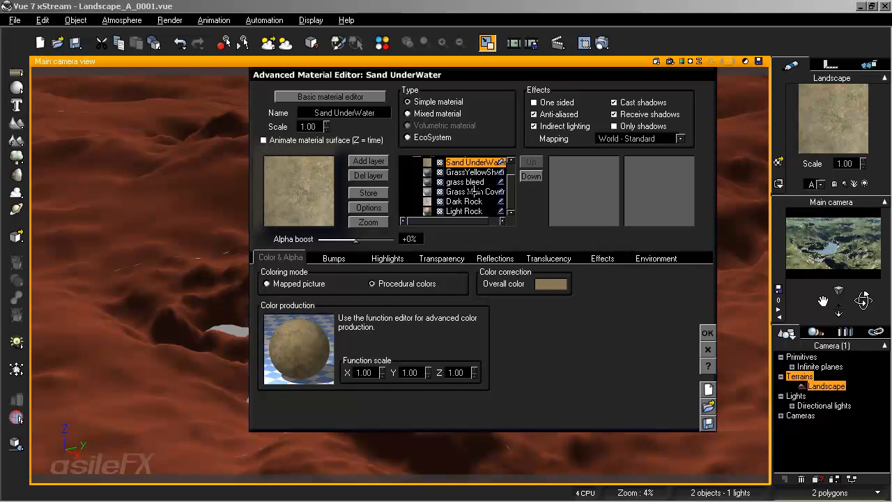
{"action": "left_click_drag", "start_coordinate": [512, 189], "coordinate": [513, 179]}
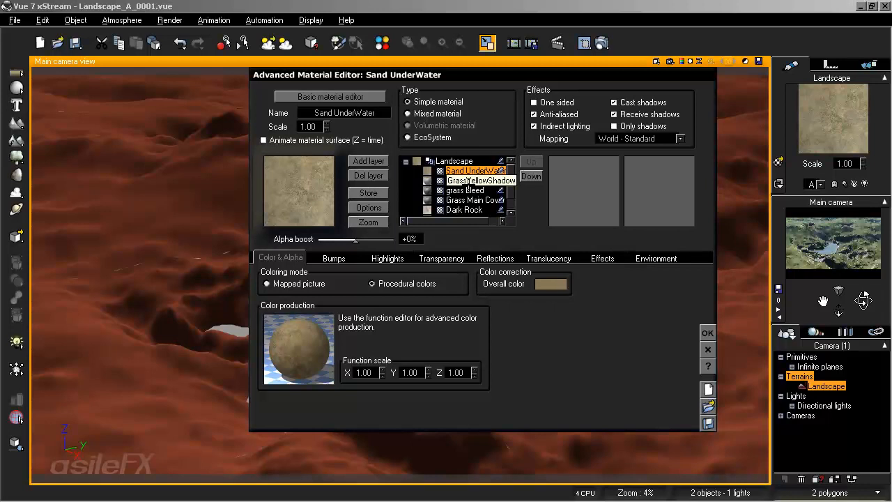
{"action": "scroll", "coordinate": [464, 198], "scroll_direction": "down", "scroll_amount": 1}
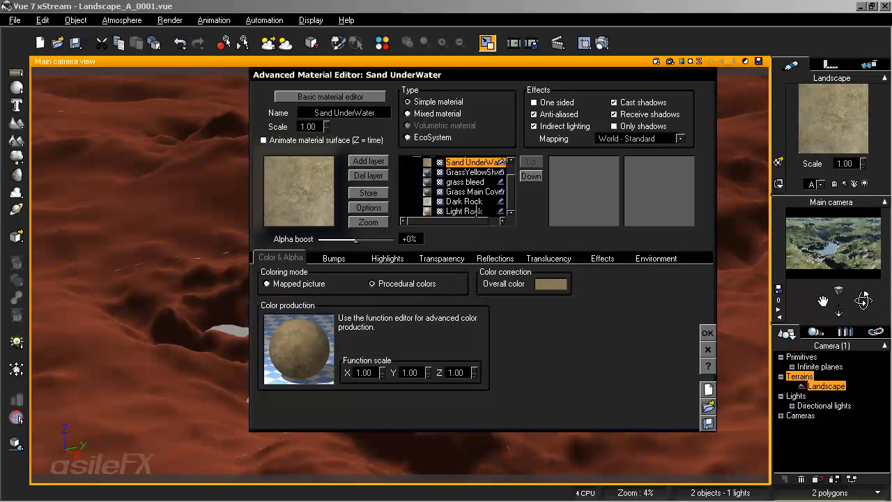
{"action": "left_click_drag", "start_coordinate": [563, 72], "coordinate": [354, 85]}
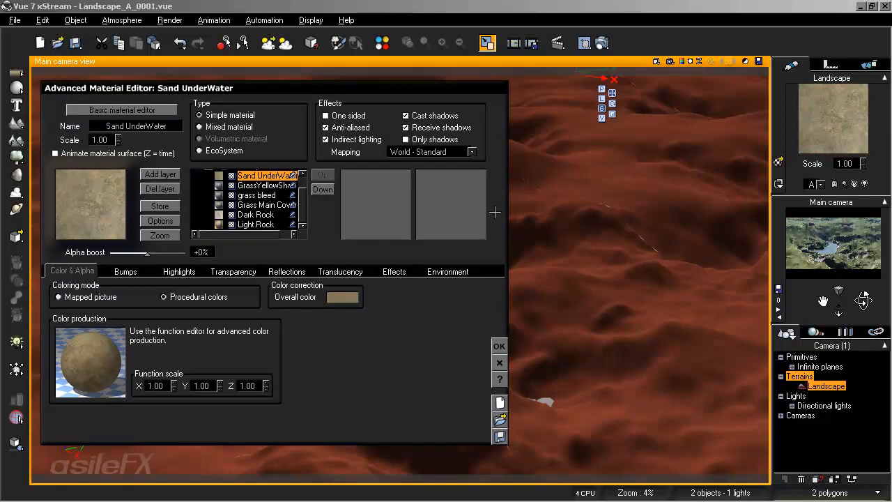
Examine the Sand UnderWater layer's environment constraints alongside the rendered picture in the Main camera view.
{"action": "left_click", "coordinate": [454, 271]}
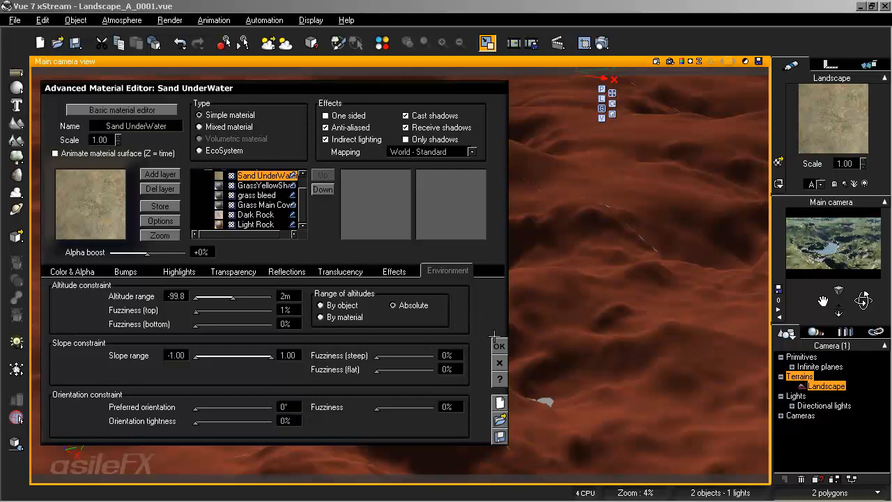
{"action": "left_click", "coordinate": [682, 61]}
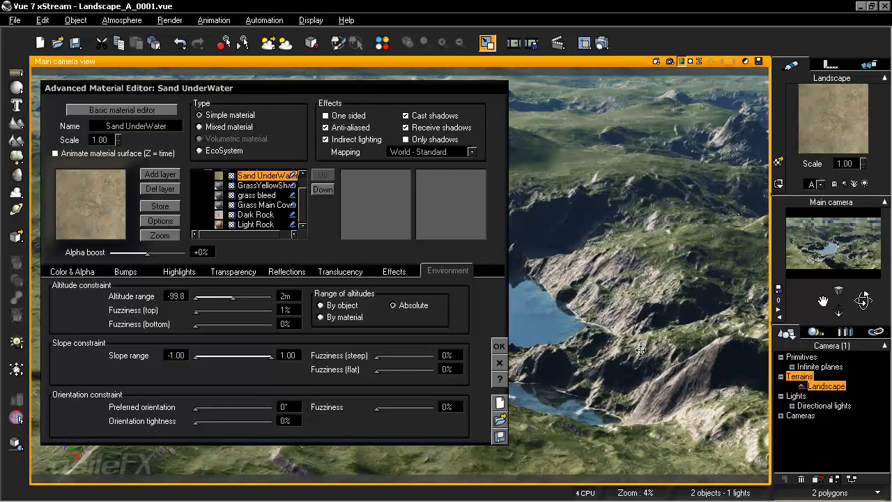
{"action": "left_click_drag", "start_coordinate": [446, 91], "coordinate": [827, 50]}
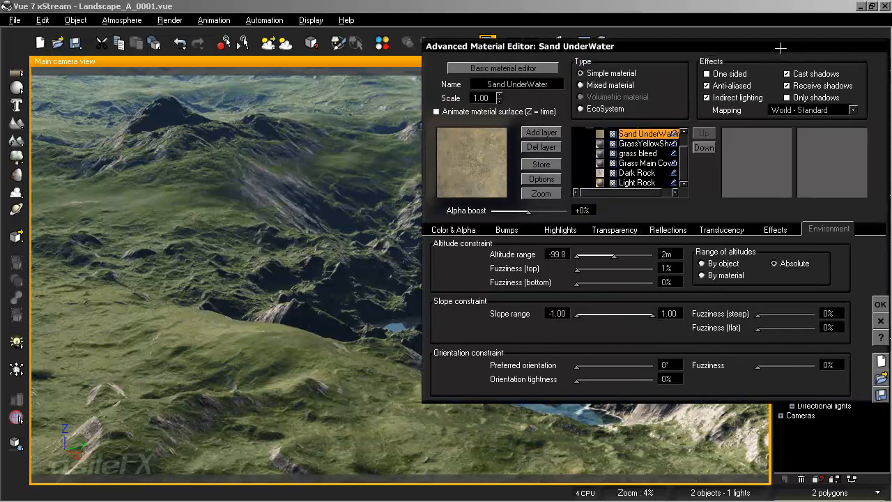
{"action": "mouse_move", "coordinate": [792, 47]}
{"action": "left_mouse_down"}
{"action": "mouse_move", "coordinate": [563, 25]}
{"action": "mouse_move", "coordinate": [493, 36]}
{"action": "mouse_move", "coordinate": [485, 59]}
{"action": "left_mouse_up"}
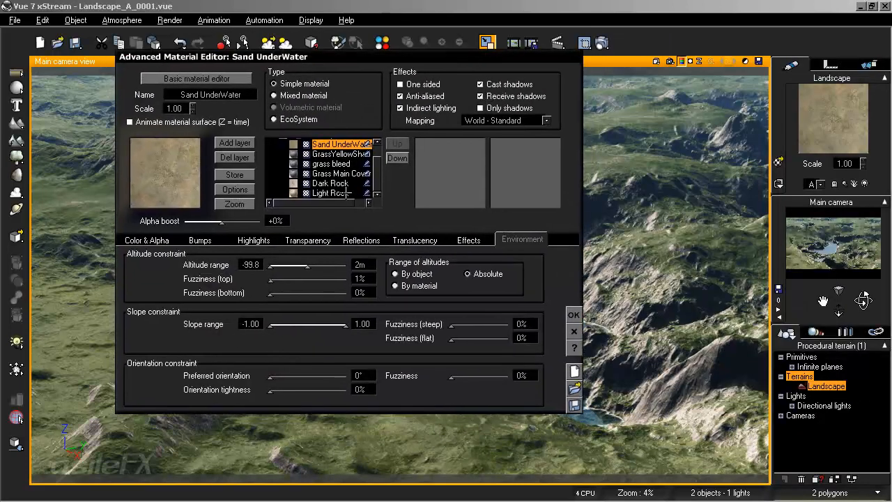
Examine the Light Rock base layer and the Dark Rock layer's environment constraints.
{"action": "left_click", "coordinate": [328, 193]}
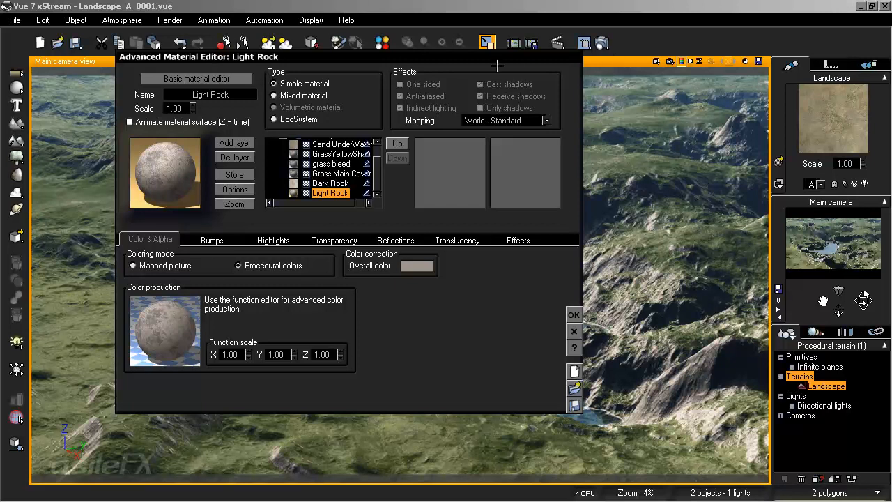
{"action": "left_click_drag", "start_coordinate": [497, 62], "coordinate": [407, 69]}
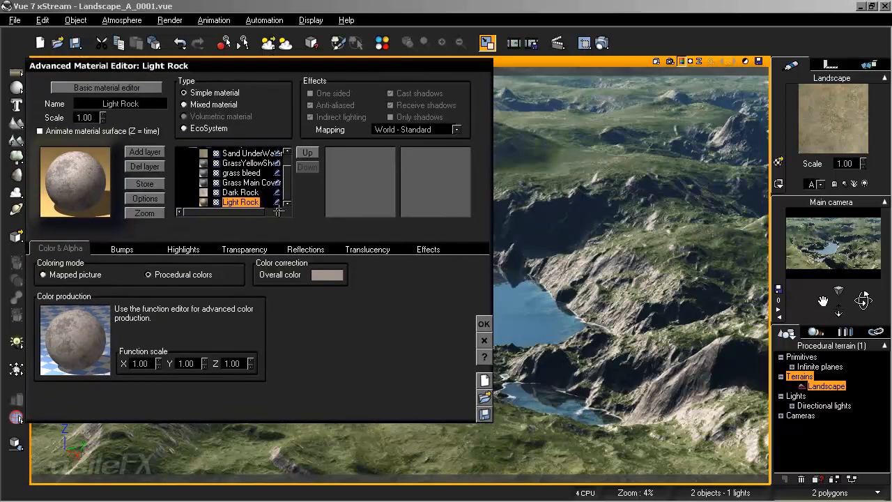
{"action": "left_click", "coordinate": [237, 197]}
{"action": "left_click", "coordinate": [425, 249]}
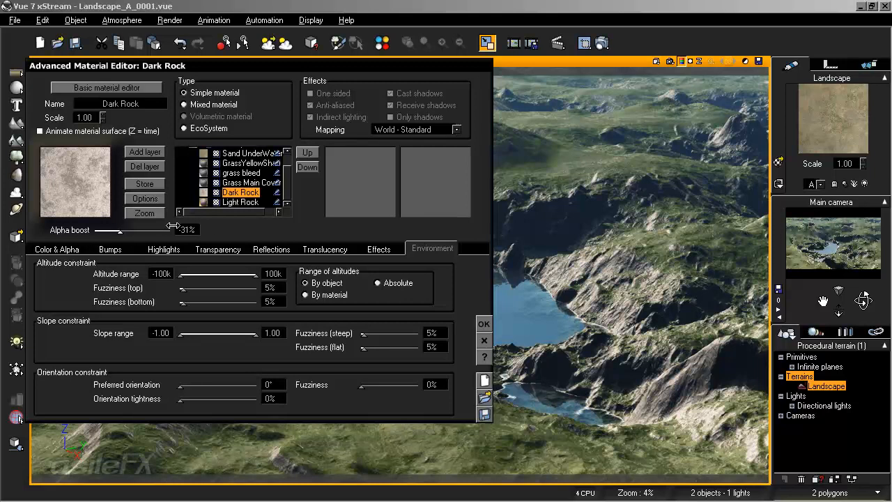
Inspect the Fast Perlin Fractal, Advanced Turbulence, Smooth Threshold and Absolute wave nodes in Dark Rock's colour function, and close the Function Editor.
{"action": "left_click", "coordinate": [75, 249]}
{"action": "right_click", "coordinate": [90, 330]}
{"action": "left_click", "coordinate": [122, 344]}
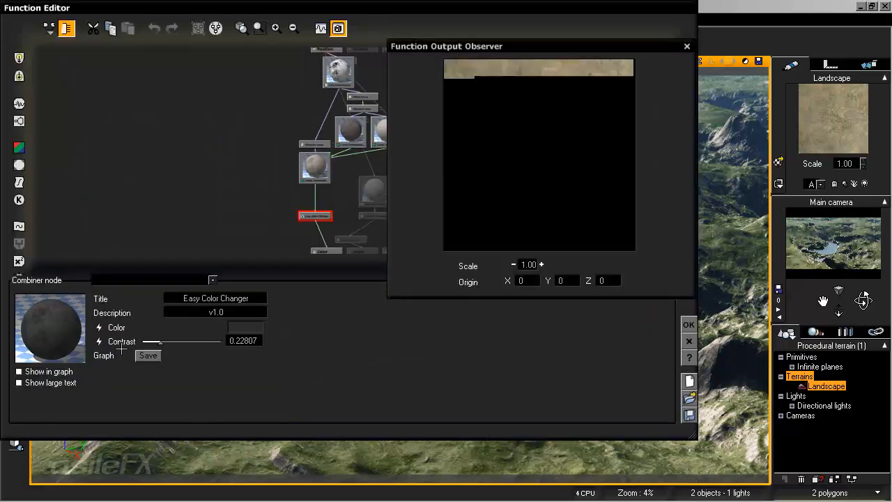
{"action": "left_click", "coordinate": [244, 179]}
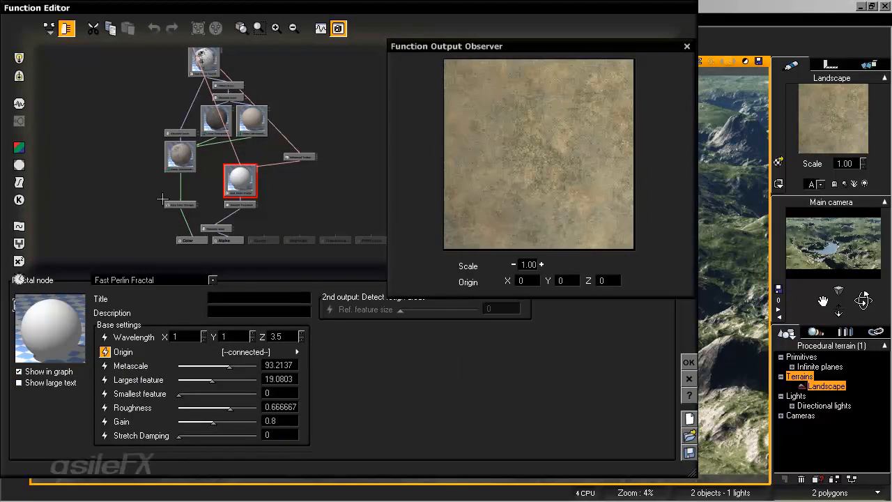
{"action": "left_click", "coordinate": [300, 158]}
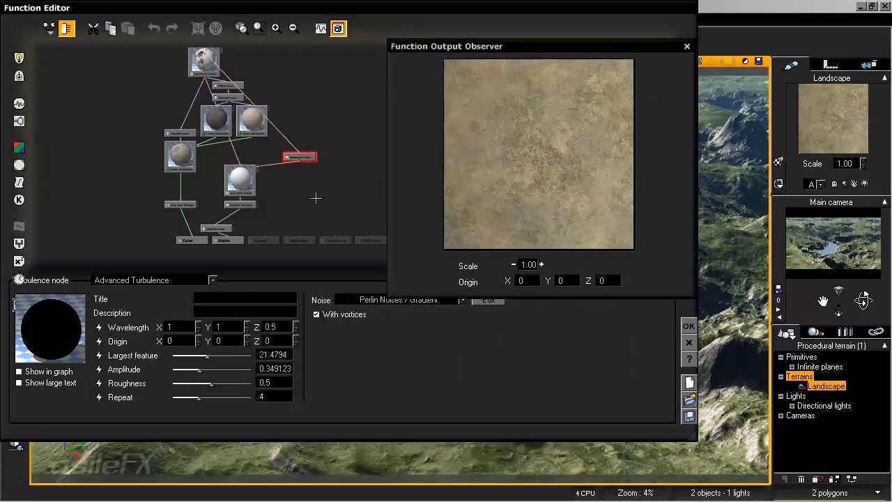
{"action": "left_click", "coordinate": [248, 204]}
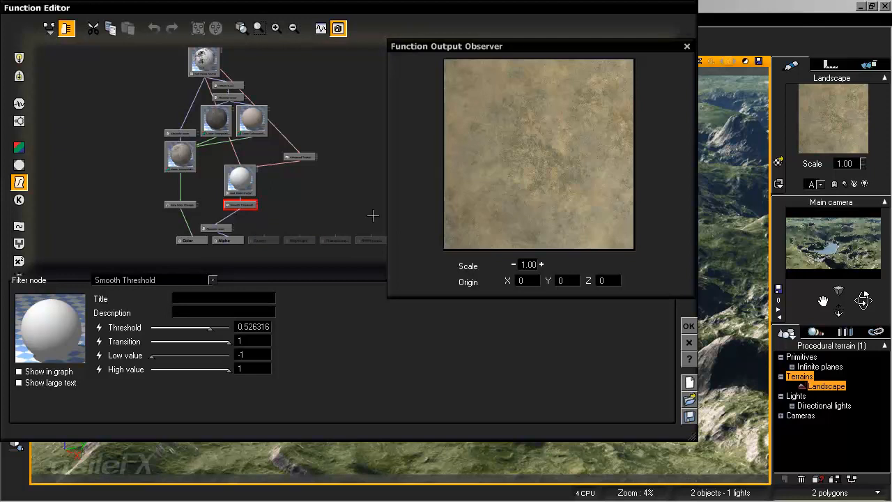
{"action": "left_click", "coordinate": [220, 234]}
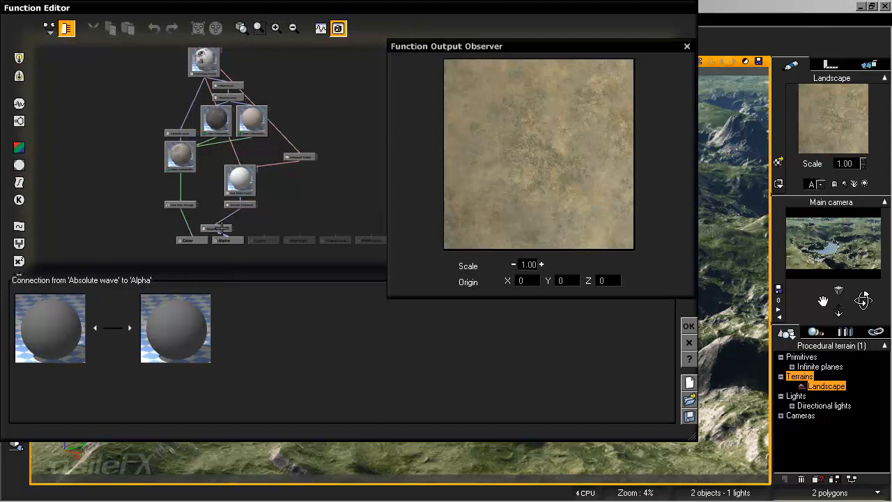
{"action": "left_click", "coordinate": [220, 228]}
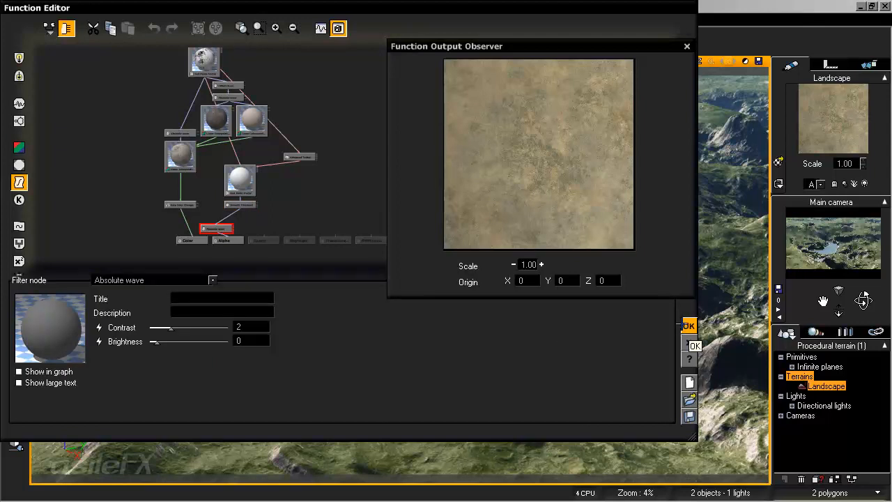
{"action": "left_click", "coordinate": [689, 325]}
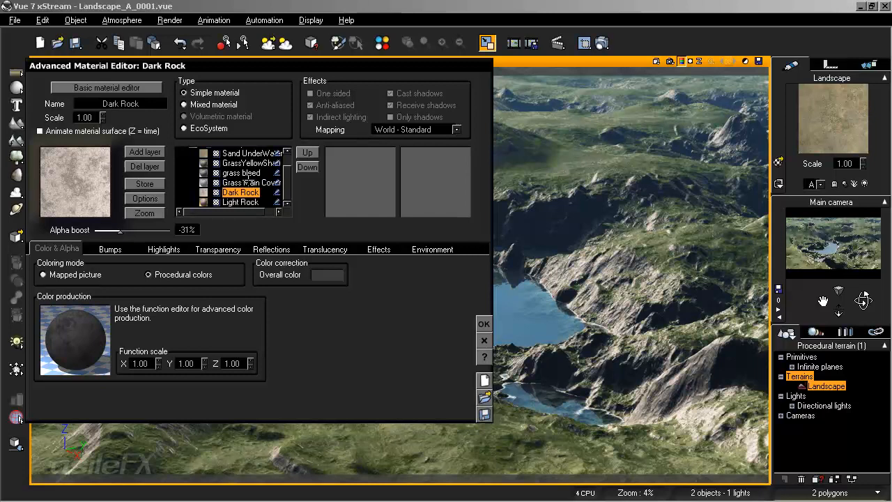
Compare the altitude and slope constraints of the Grass Main Cover and grass bleed layers.
{"action": "left_click", "coordinate": [245, 183]}
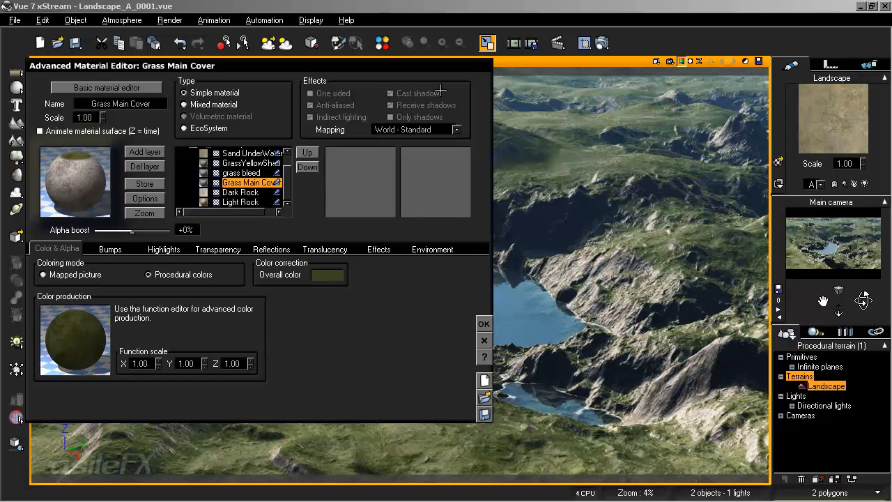
{"action": "left_click", "coordinate": [432, 249]}
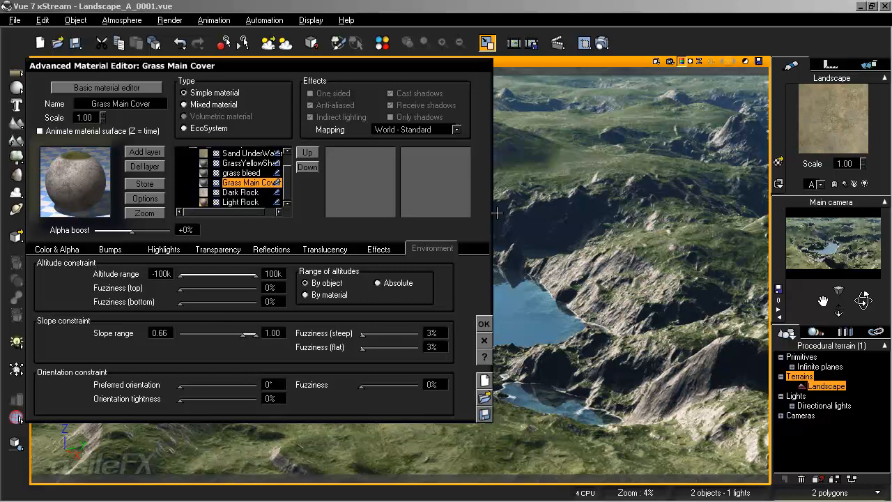
{"action": "left_click", "coordinate": [241, 173]}
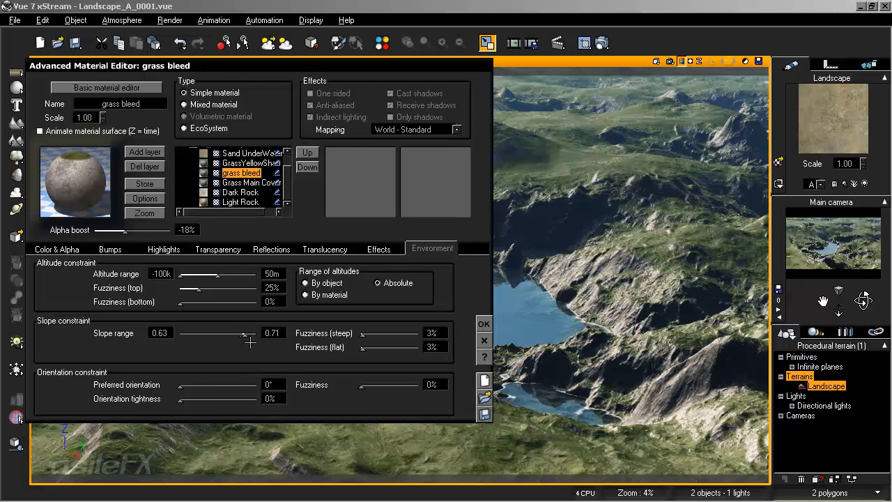
Inspect the Fast Perlin Fractal node driving the alpha in grass bleed's colour function, and close the Function Editor.
{"action": "left_click", "coordinate": [56, 249]}
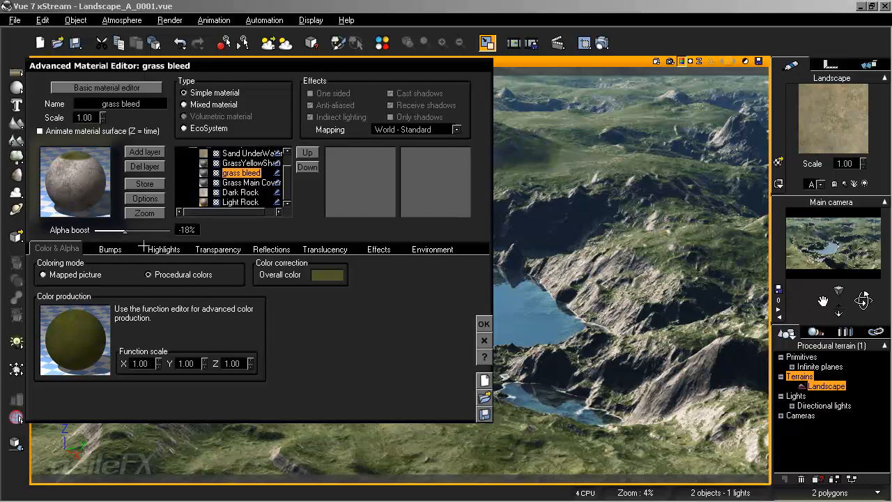
{"action": "right_click", "coordinate": [80, 330]}
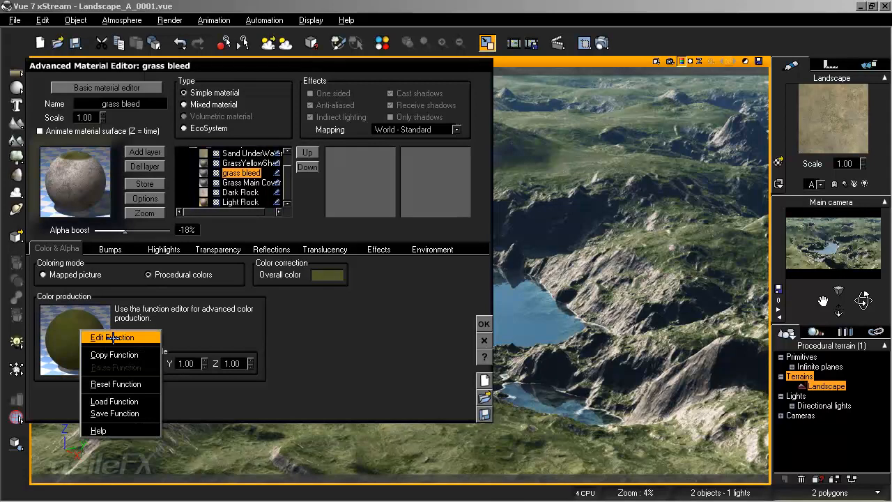
{"action": "left_click", "coordinate": [113, 337]}
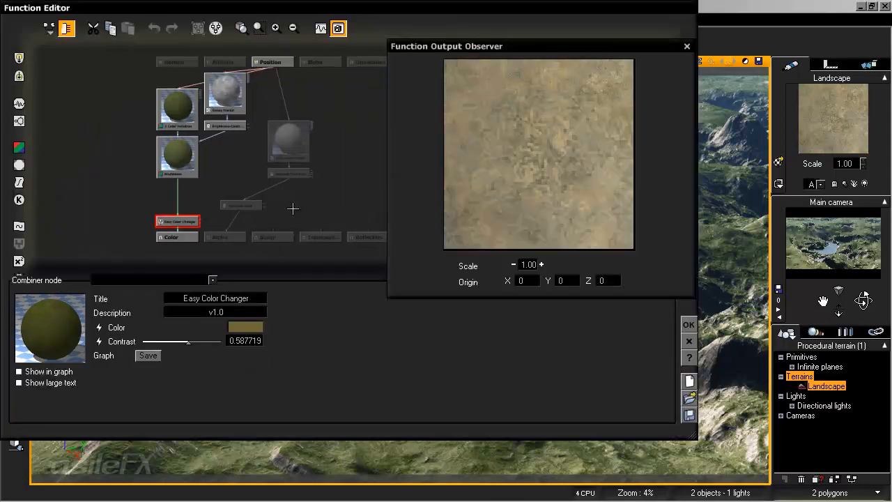
{"action": "left_click", "coordinate": [287, 142]}
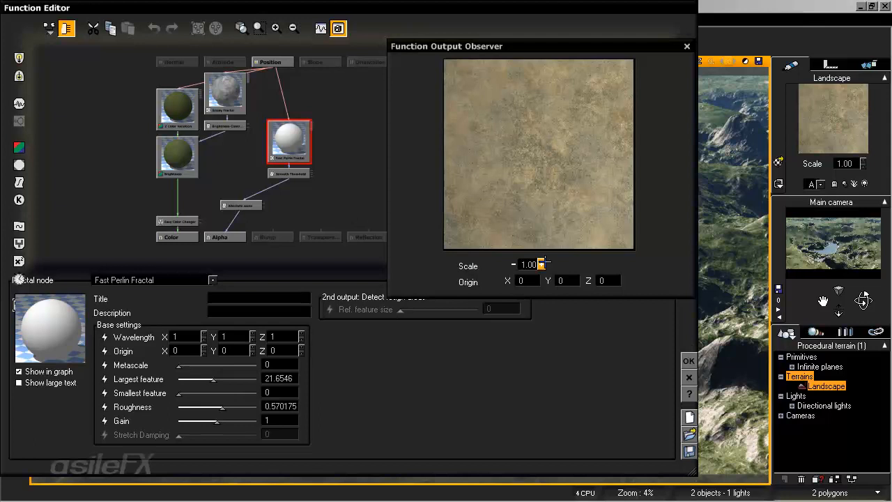
{"action": "left_click", "coordinate": [689, 360]}
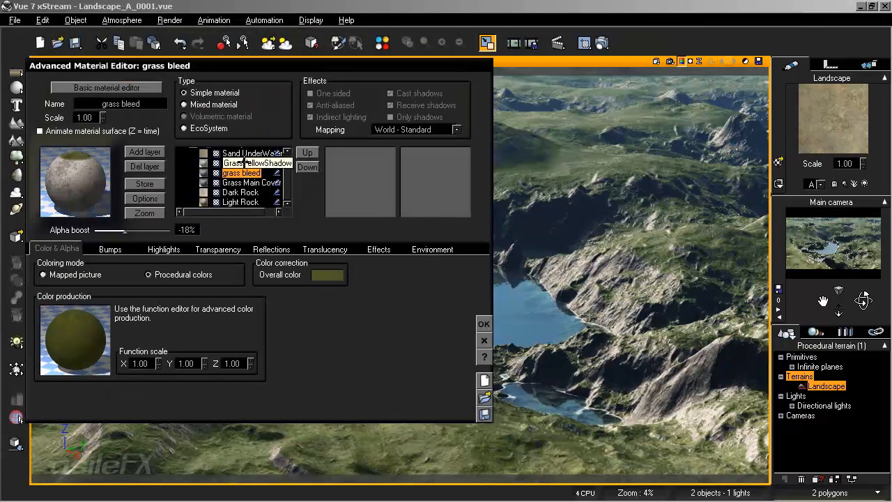
Examine the GrassYellowShadow layer's slope and orientation constraints alongside the rendered landscape.
{"action": "left_click", "coordinate": [237, 163]}
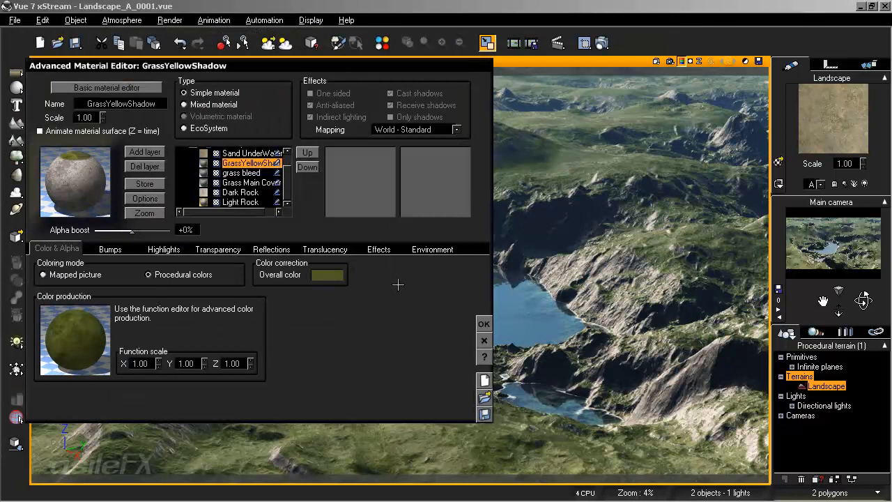
{"action": "left_click", "coordinate": [433, 249]}
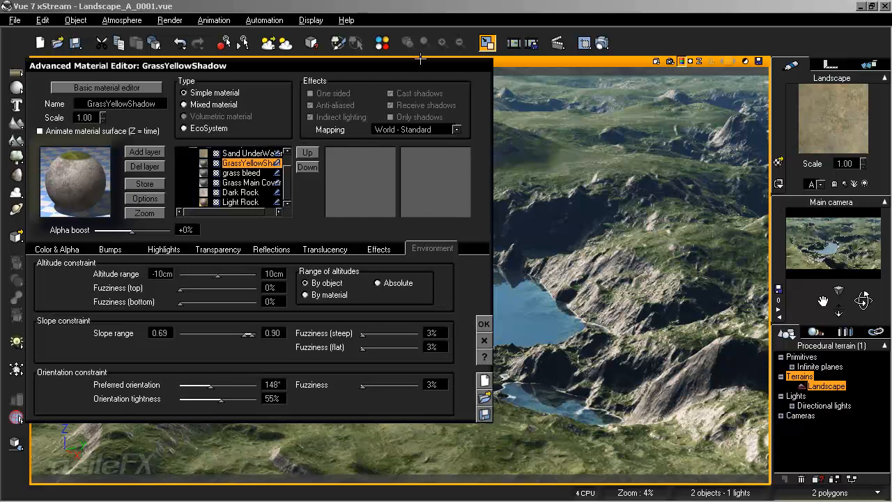
{"action": "left_click_drag", "start_coordinate": [367, 64], "coordinate": [705, 115]}
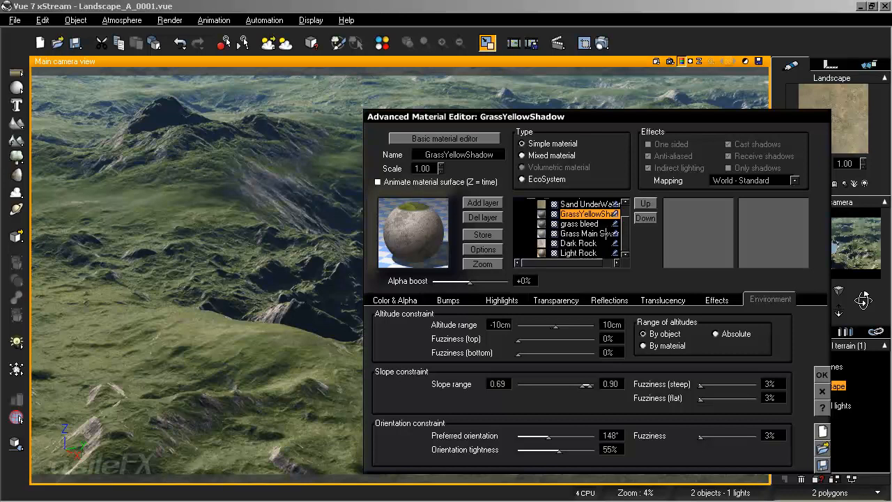
{"action": "scroll", "coordinate": [625, 220], "scroll_direction": "up", "scroll_amount": 1}
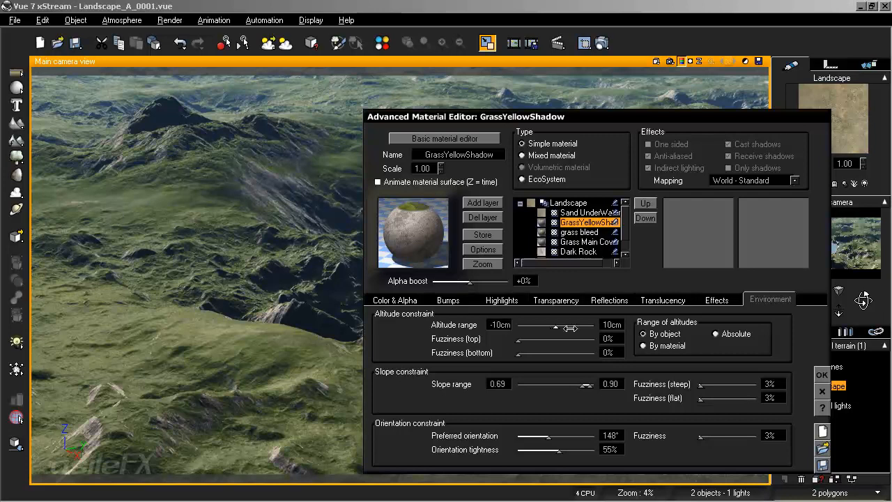
Examine GrassYellowShadow's altitude range and the Sand UnderWater layer's altitude constraint, moving the material editor aside from the rendered lake.
{"action": "left_click_drag", "start_coordinate": [563, 325], "coordinate": [610, 336]}
{"action": "left_click_drag", "start_coordinate": [562, 329], "coordinate": [519, 328]}
{"action": "left_click", "coordinate": [588, 212]}
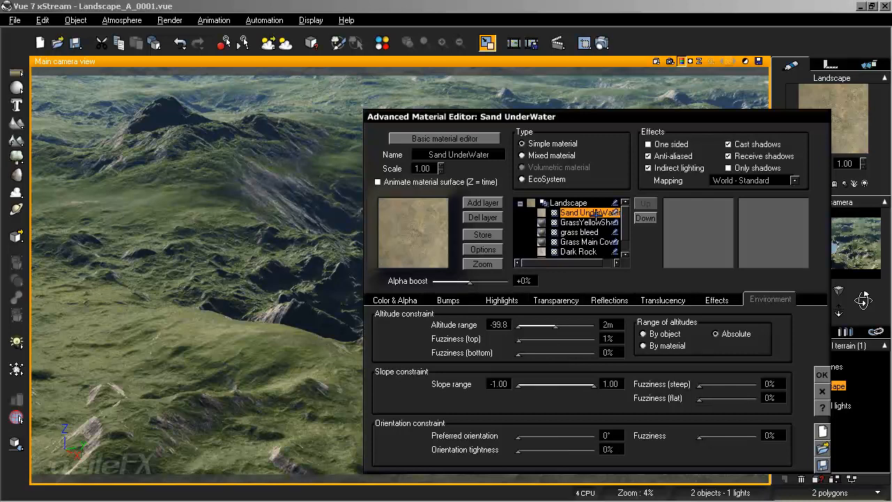
{"action": "left_click_drag", "start_coordinate": [628, 116], "coordinate": [348, 93]}
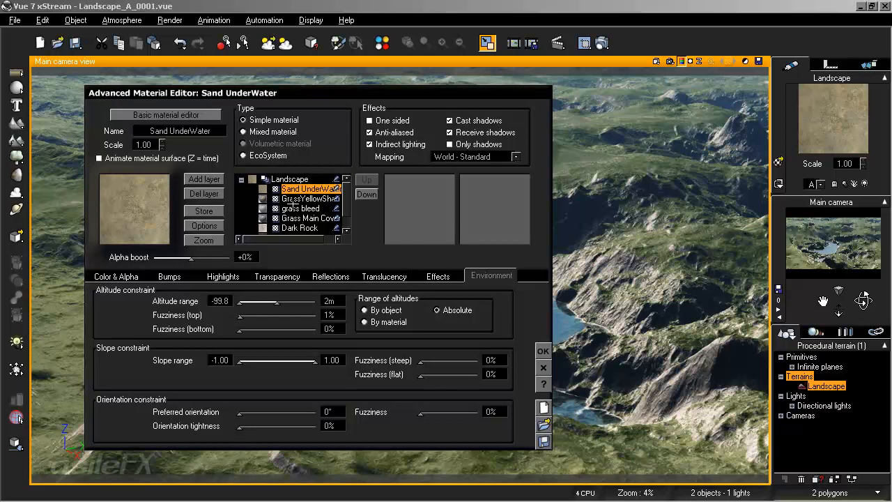
Review the grass bleed layer's altitude and slope constraints against different areas of the rendered landscape.
{"action": "left_click", "coordinate": [291, 208]}
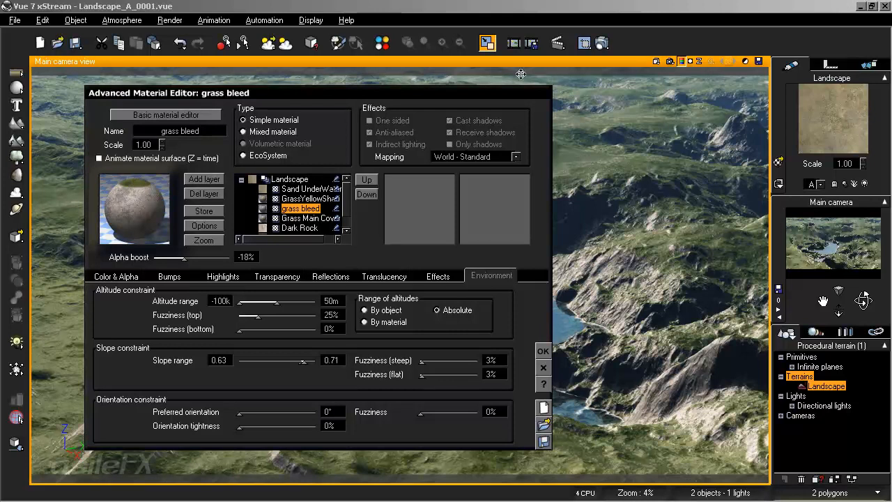
{"action": "left_click_drag", "start_coordinate": [408, 90], "coordinate": [600, 91]}
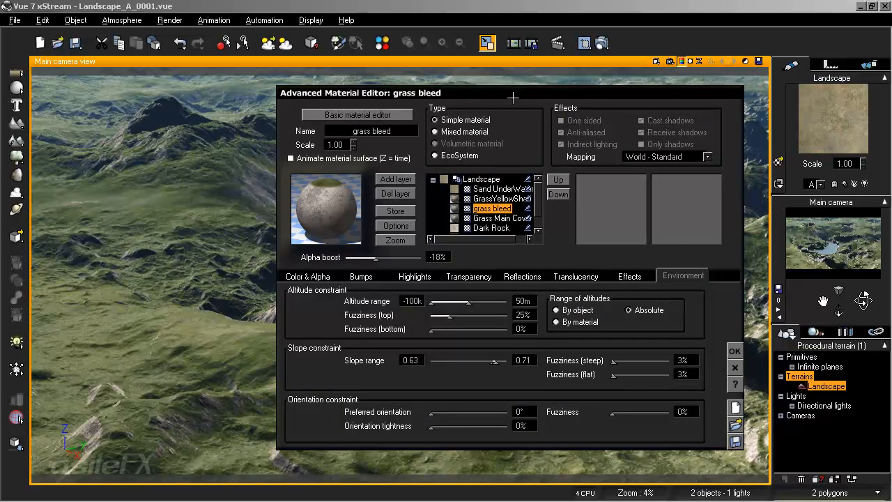
{"action": "left_click_drag", "start_coordinate": [513, 98], "coordinate": [288, 87]}
Inspect the Sand UnderWater layer's absolute altitude range alongside the rendered lake, and close the material editor.
{"action": "left_click", "coordinate": [278, 180]}
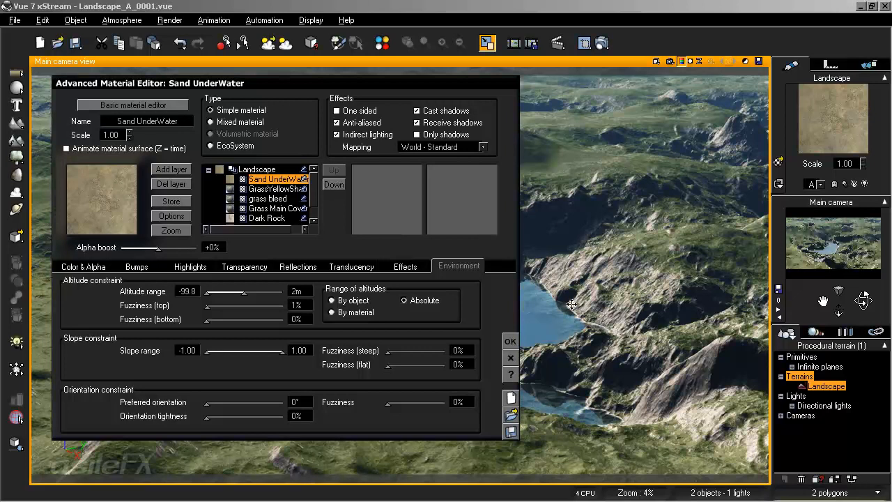
{"action": "left_click_drag", "start_coordinate": [458, 87], "coordinate": [314, 79]}
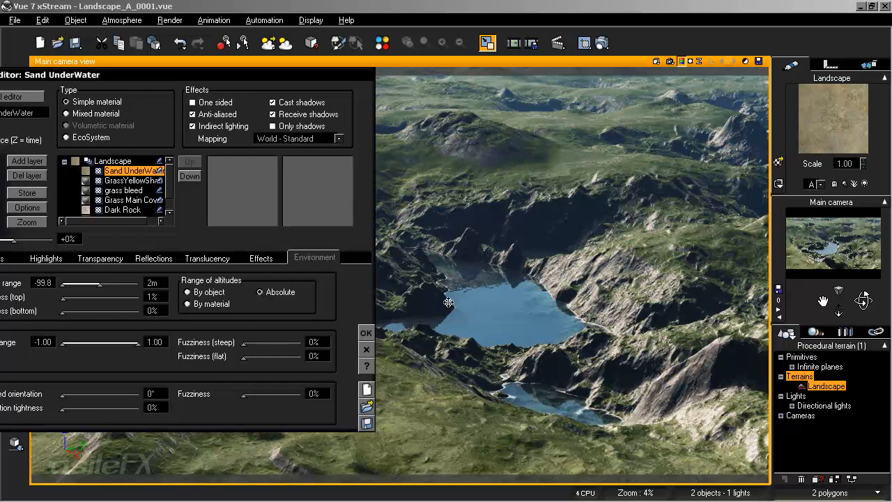
{"action": "left_click", "coordinate": [364, 331]}
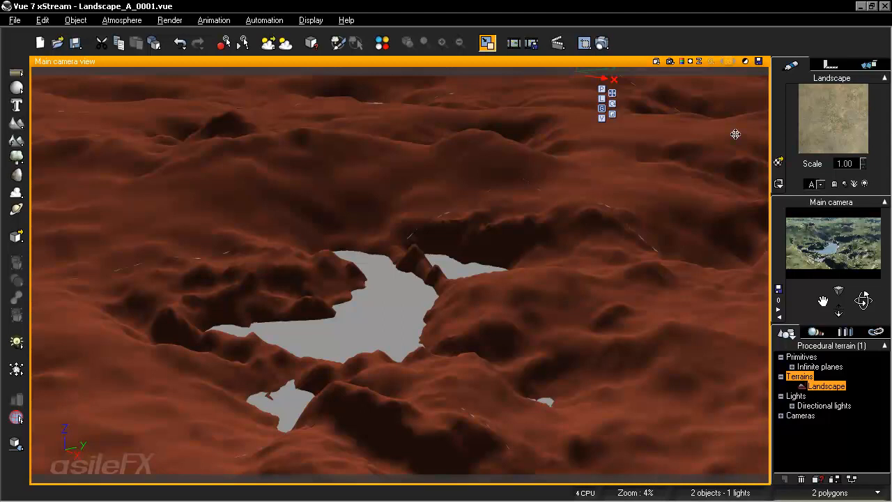
Display the Landscape terrain's size values and study its profile against the water plane in the front view of the multi-view layout.
{"action": "left_click", "coordinate": [831, 65]}
{"action": "left_click", "coordinate": [779, 137]}
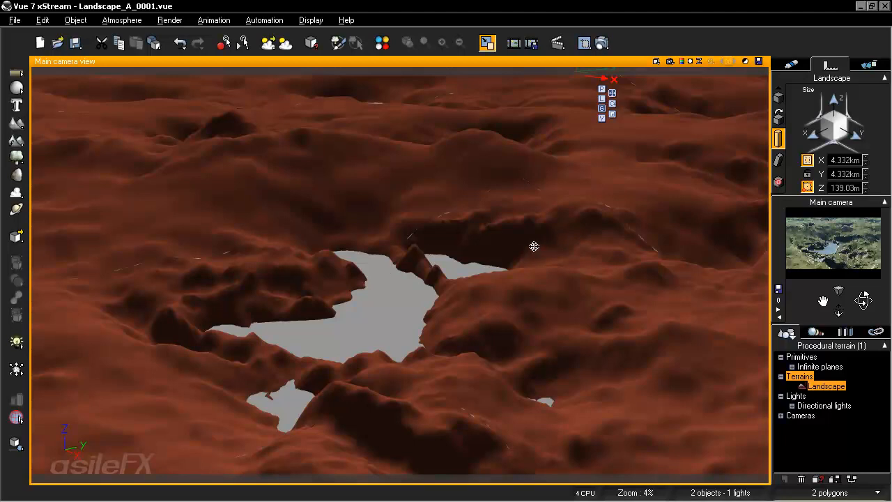
{"action": "double_click", "coordinate": [532, 62]}
{"action": "right_click_drag", "start_coordinate": [229, 410], "coordinate": [250, 359]}
{"action": "scroll", "coordinate": [264, 362], "scroll_direction": "up", "scroll_amount": 3}
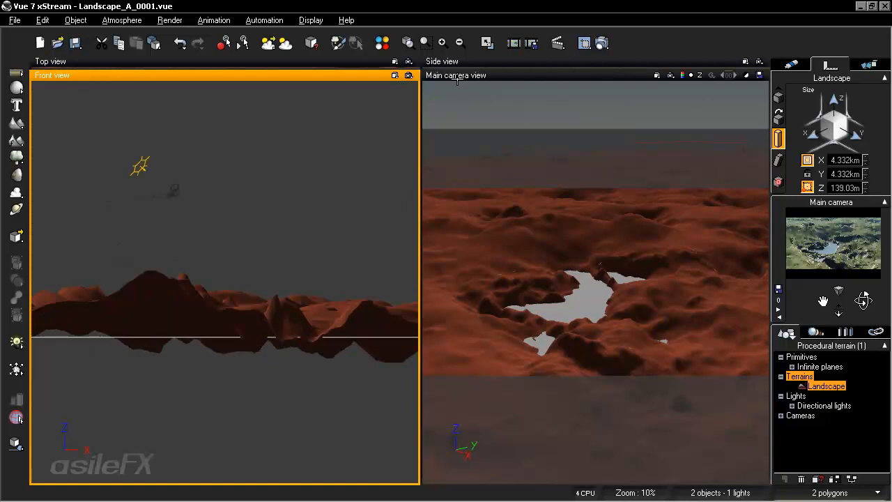
{"action": "left_click", "coordinate": [519, 78]}
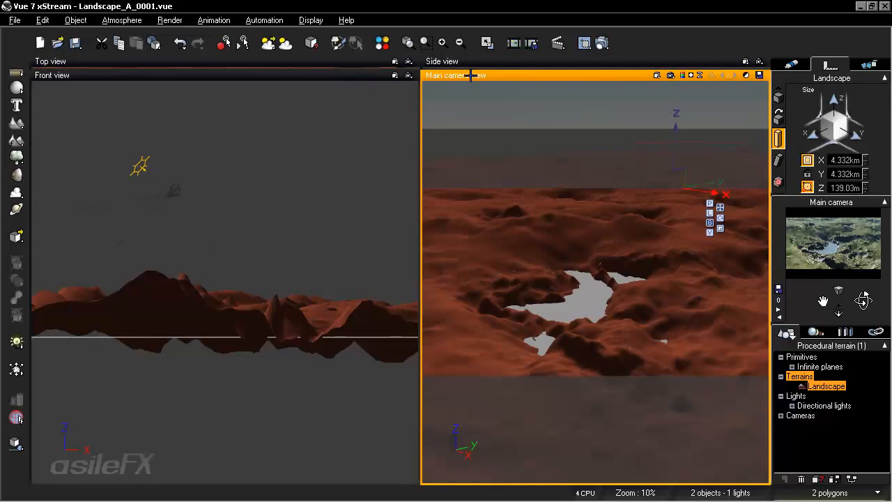
{"action": "left_click", "coordinate": [353, 78]}
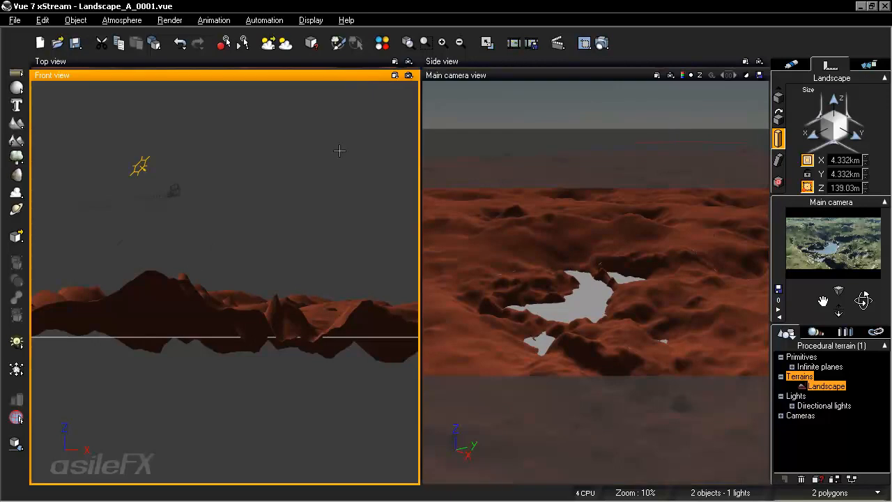
{"action": "mouse_move", "coordinate": [419, 67]}
{"action": "left_mouse_down"}
{"action": "mouse_move", "coordinate": [421, 133]}
{"action": "mouse_move", "coordinate": [421, 69]}
{"action": "left_mouse_up"}
{"action": "right_click_drag", "start_coordinate": [306, 291], "coordinate": [106, 220]}
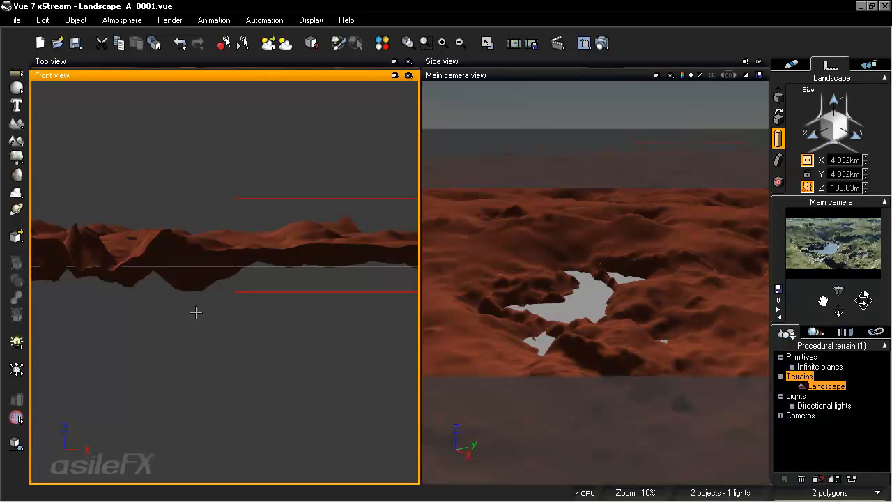
{"action": "right_click_drag", "start_coordinate": [204, 309], "coordinate": [456, 328]}
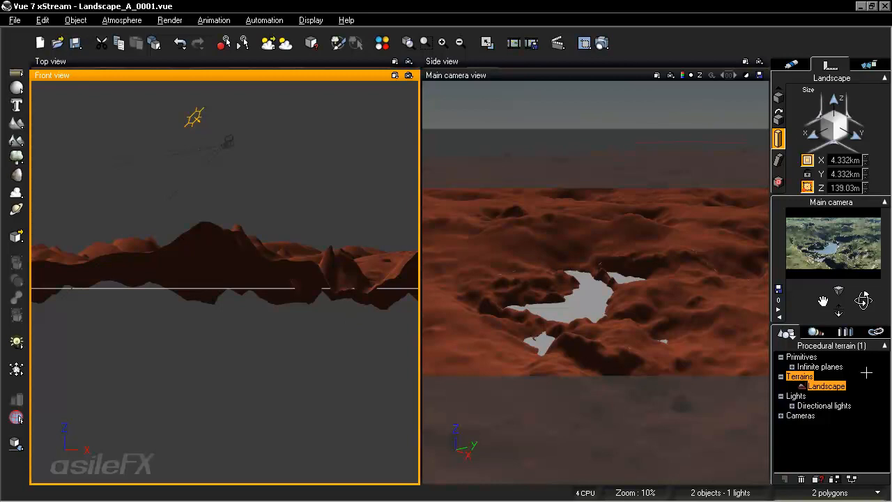
Select the Water infinite plane, display its position values, and refresh the main camera preview.
{"action": "left_click", "coordinate": [791, 367]}
{"action": "left_click", "coordinate": [831, 377]}
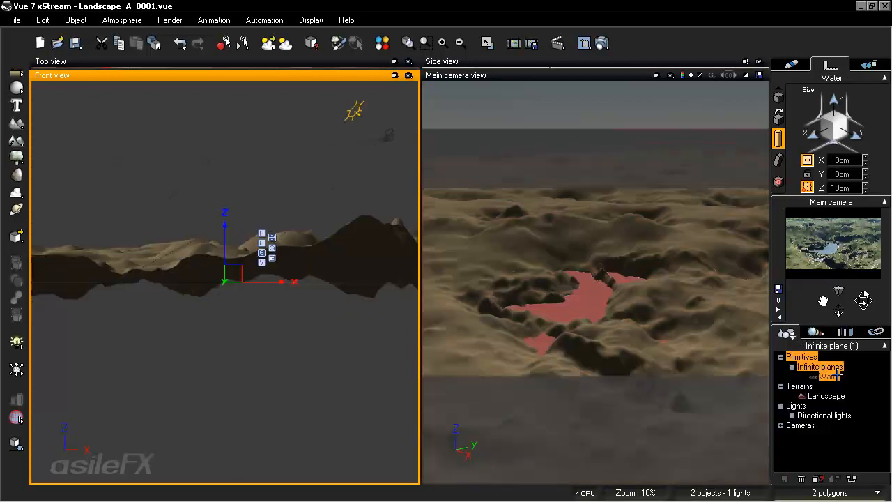
{"action": "left_click", "coordinate": [778, 95]}
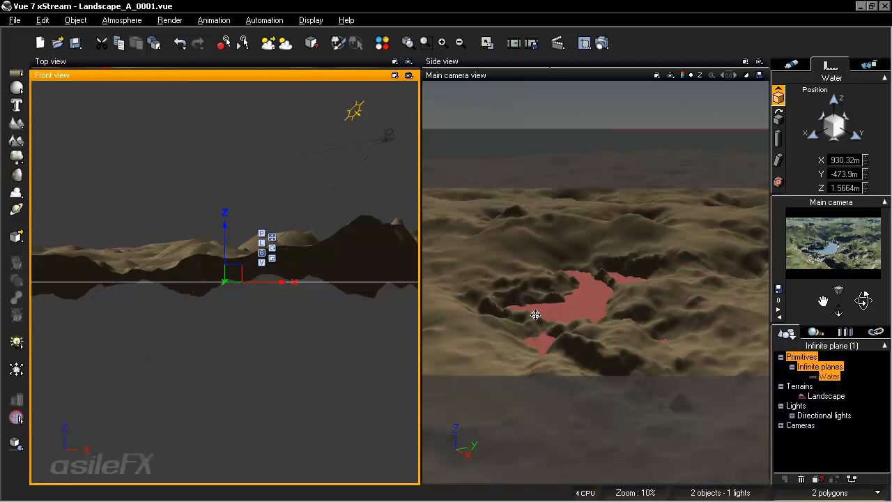
{"action": "right_click", "coordinate": [830, 249]}
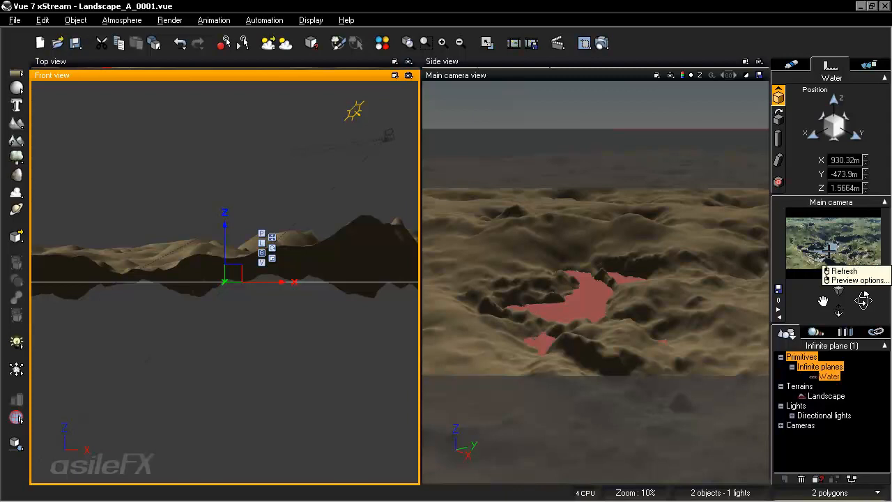
{"action": "left_click", "coordinate": [829, 251]}
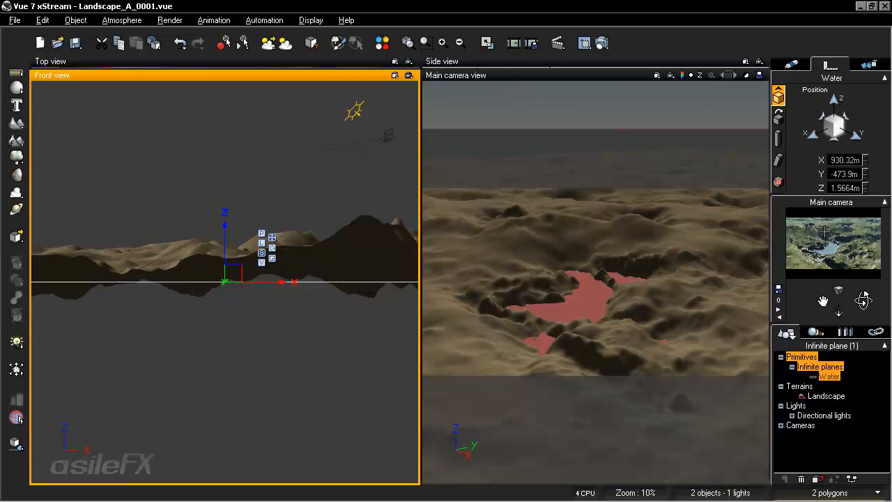
Set the alpha boost of the Sand UnderWater layer in the Landscape terrain's material to -5%.
{"action": "left_click", "coordinate": [826, 395]}
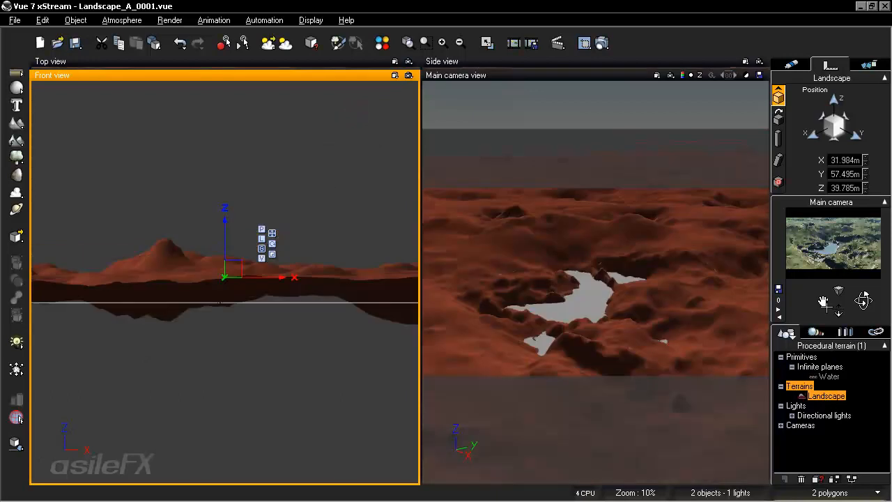
{"action": "left_click", "coordinate": [791, 64]}
{"action": "right_click", "coordinate": [820, 113]}
{"action": "left_click", "coordinate": [818, 116]}
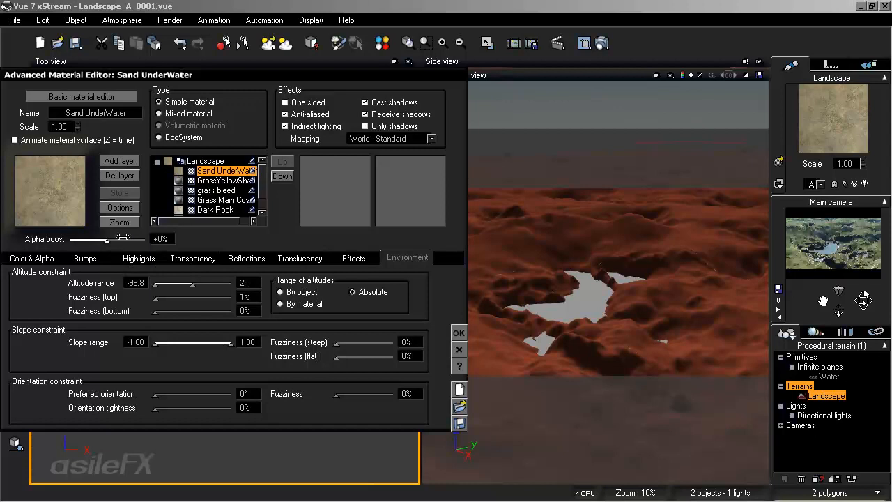
{"action": "left_click", "coordinate": [169, 239]}
{"action": "type", "text": "-"}
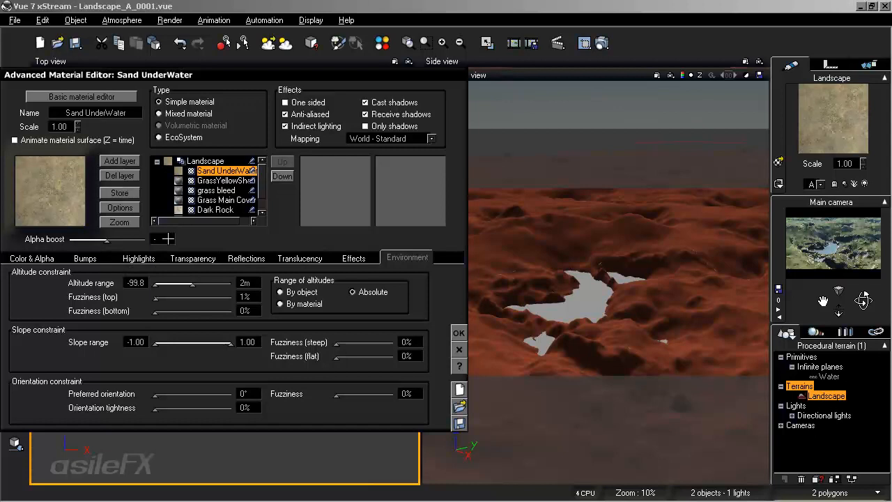
{"action": "type", "text": "5"}
{"action": "left_click", "coordinate": [459, 332]}
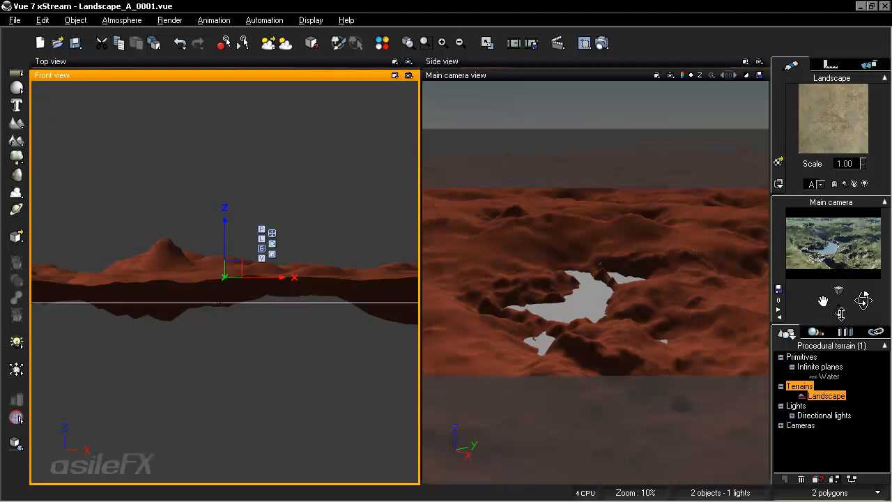
Raise and reorient the main camera above the lakes, using the maximized main camera view.
{"action": "left_click_drag", "start_coordinate": [839, 313], "coordinate": [839, 327]}
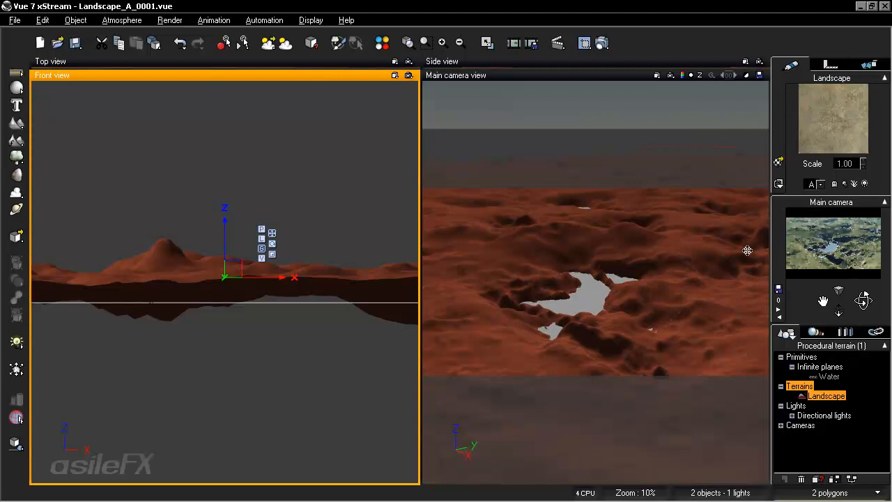
{"action": "double_click", "coordinate": [571, 74]}
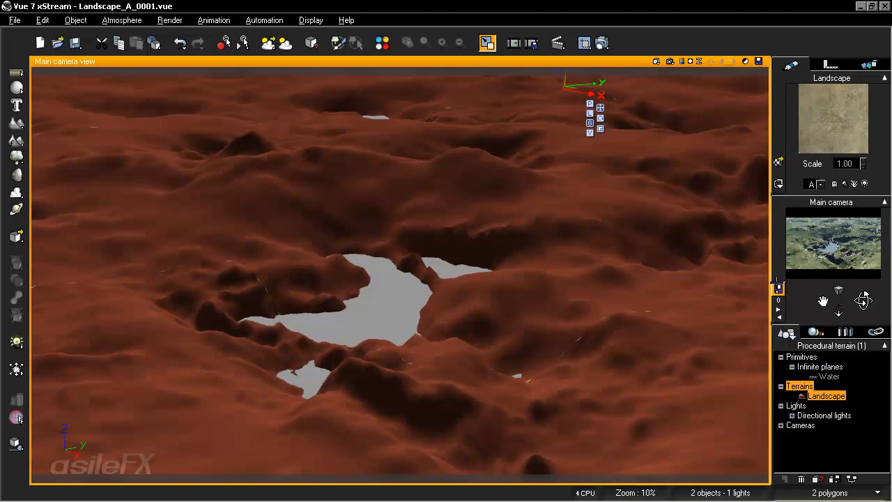
{"action": "left_click_drag", "start_coordinate": [864, 301], "coordinate": [864, 300]}
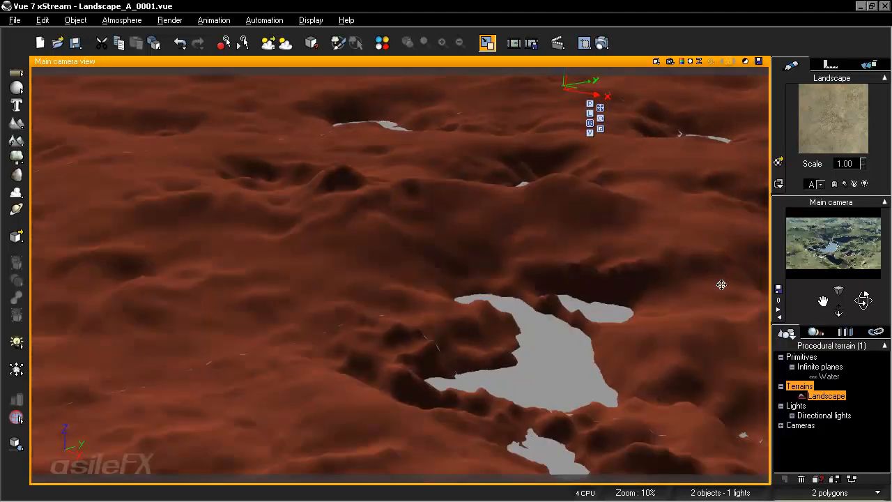
{"action": "right_click_drag", "start_coordinate": [695, 255], "coordinate": [595, 222]}
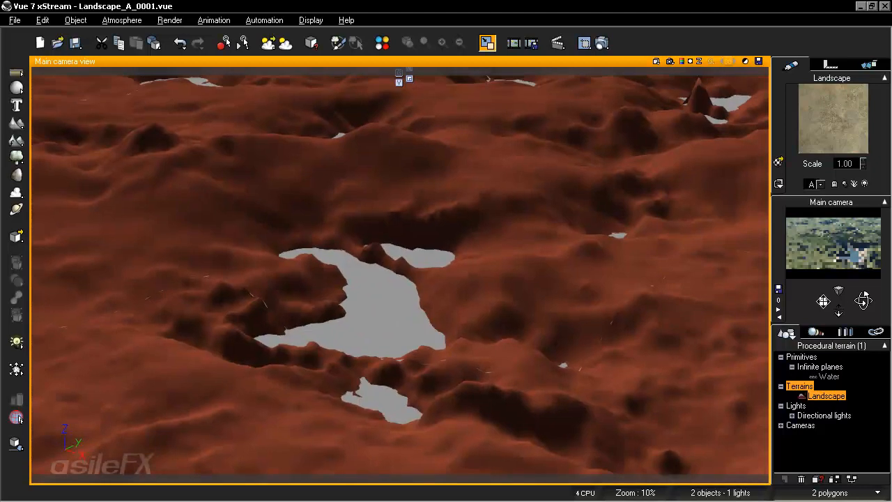
{"action": "left_click_drag", "start_coordinate": [824, 301], "coordinate": [829, 301]}
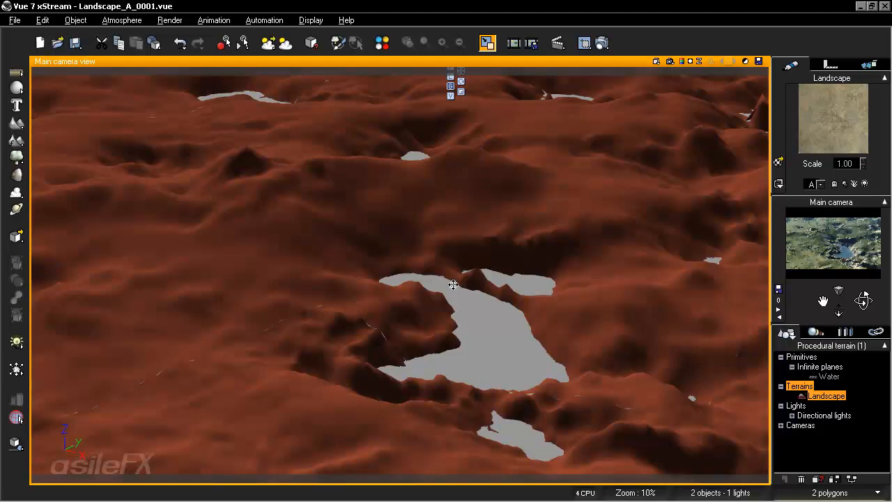
Open the Landscape terrain in the Terrain Editor and start saving it as a terrain model in ProjectContent's Terrains folder.
{"action": "right_click", "coordinate": [452, 244]}
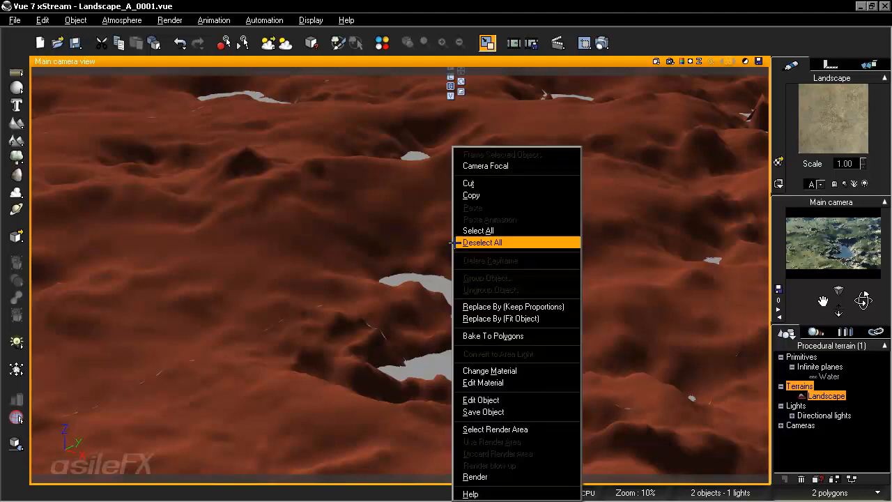
{"action": "left_click", "coordinate": [533, 398]}
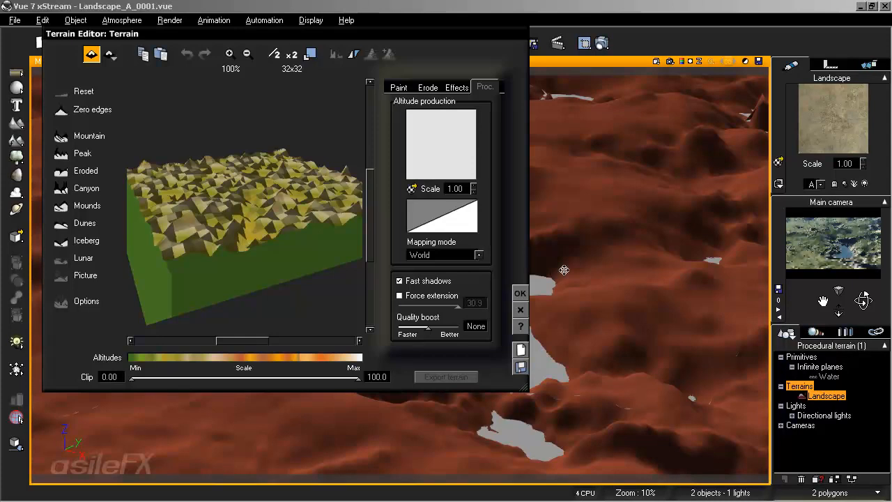
{"action": "left_click", "coordinate": [520, 367]}
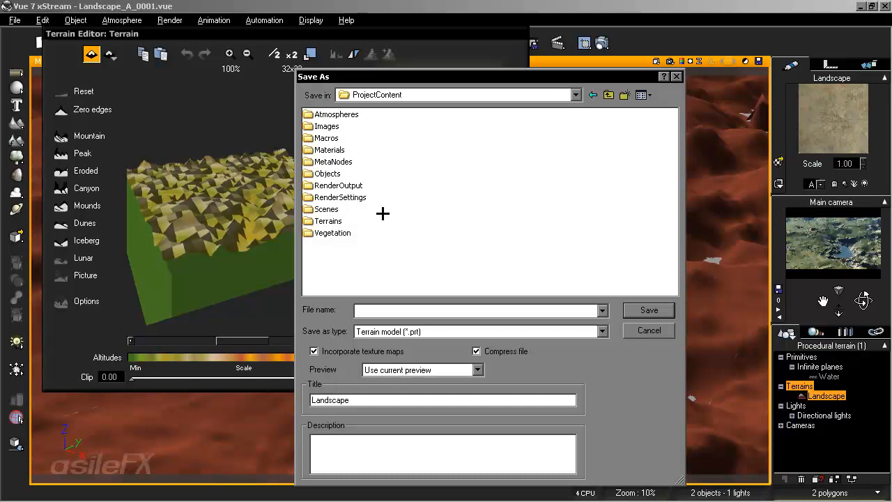
{"action": "double_click", "coordinate": [339, 221]}
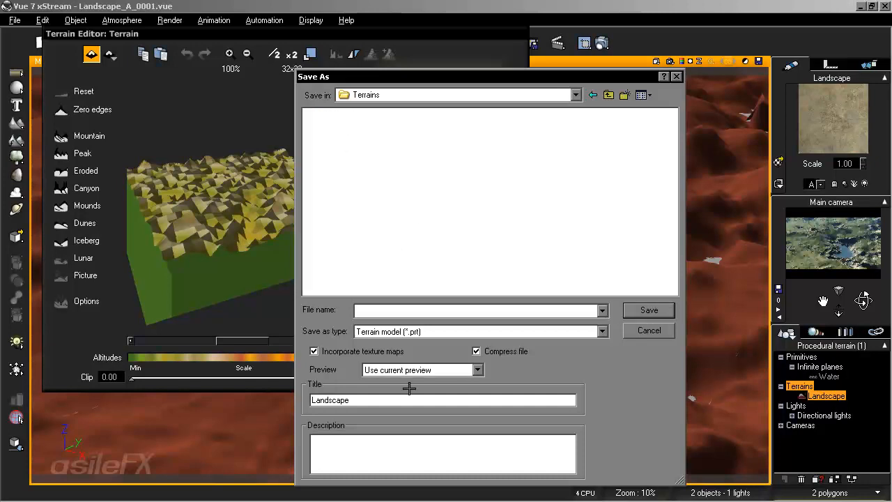
Name the terrain model file Landscape_A_0001, building the name from the existing Landscape title.
{"action": "double_click", "coordinate": [369, 400]}
{"action": "key", "text": "ctrl+c"}
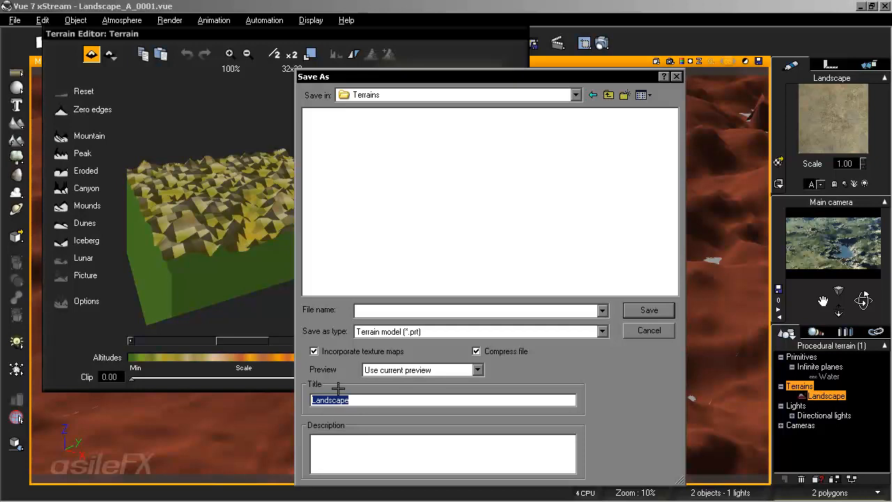
{"action": "left_click", "coordinate": [397, 308]}
{"action": "key", "text": "ctrl+v"}
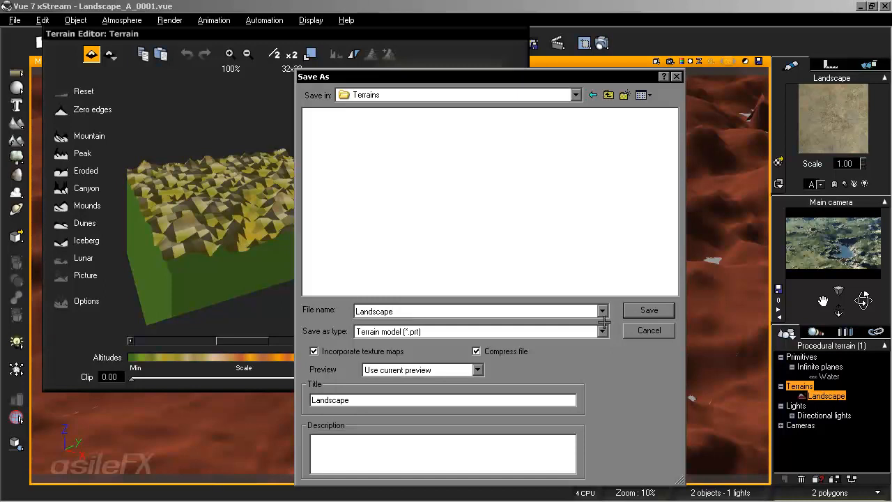
{"action": "key", "text": "ctrl+a"}
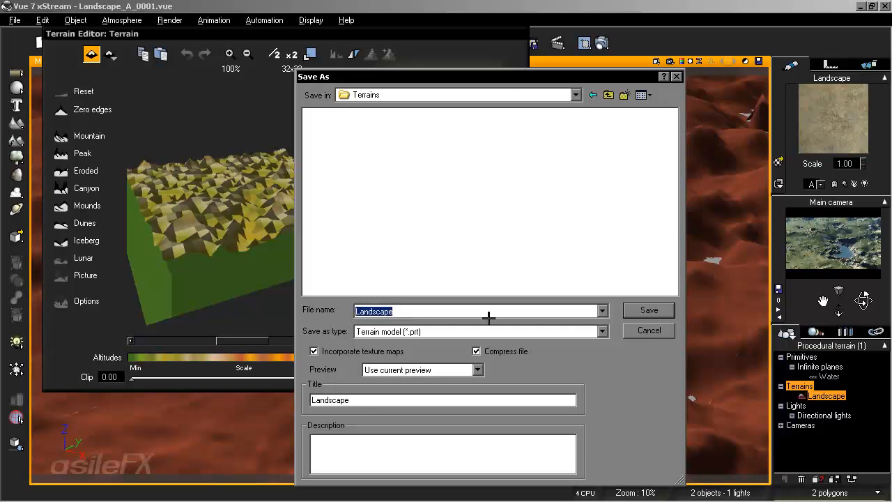
{"action": "left_click", "coordinate": [490, 313]}
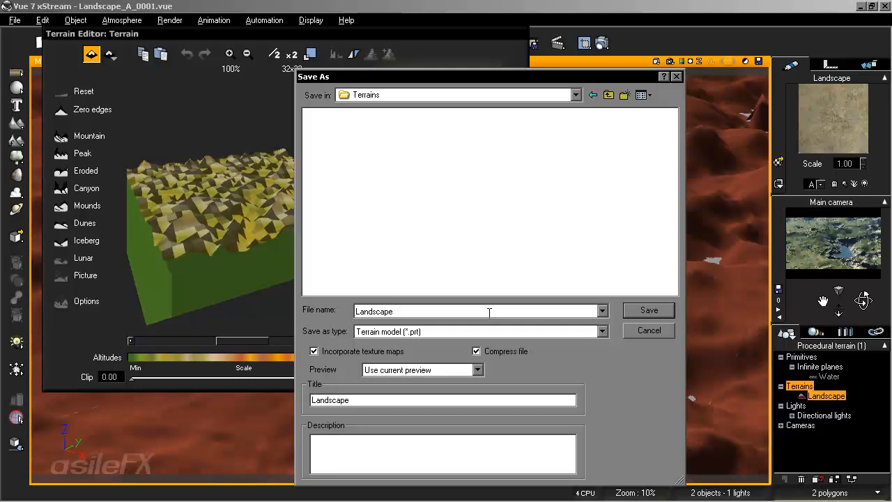
{"action": "type", "text": "_A_0001"}
Copy the file name Landscape_A_0001 into the terrain model's title and leave the description empty.
{"action": "left_click_drag", "start_coordinate": [436, 313], "coordinate": [322, 323]}
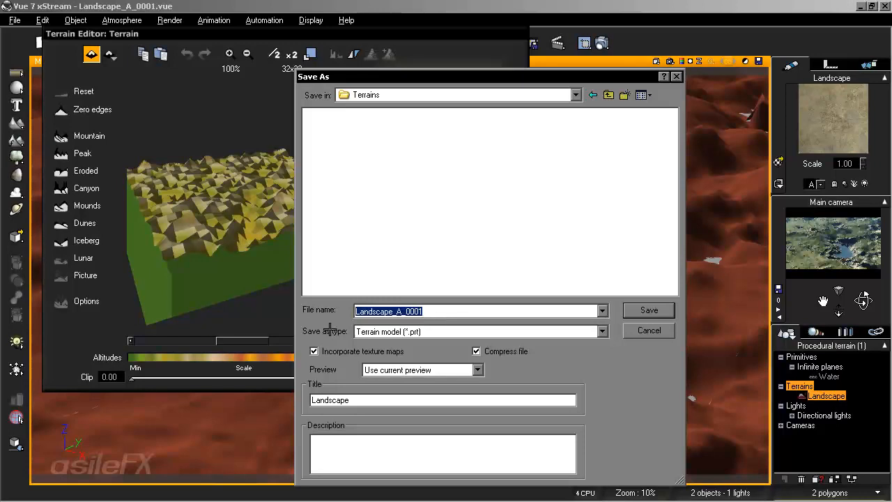
{"action": "key", "text": "ctrl+c"}
{"action": "double_click", "coordinate": [362, 399]}
{"action": "key", "text": "ctrl+v"}
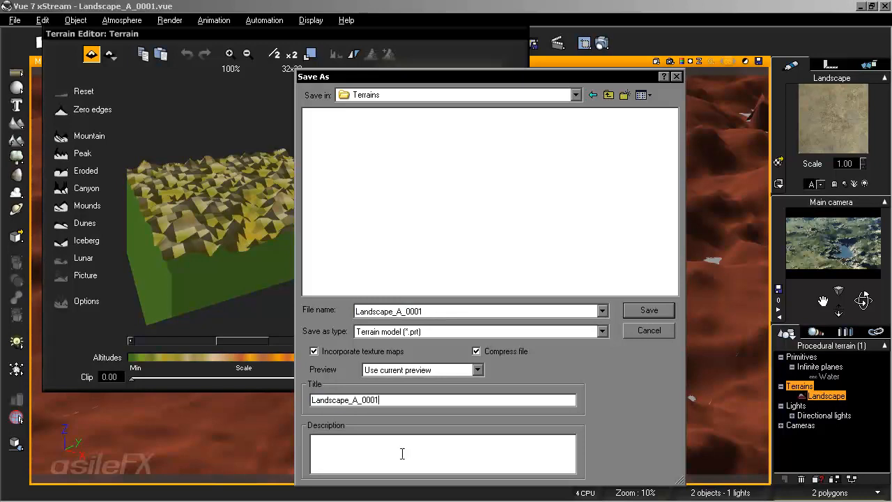
{"action": "left_click", "coordinate": [423, 446]}
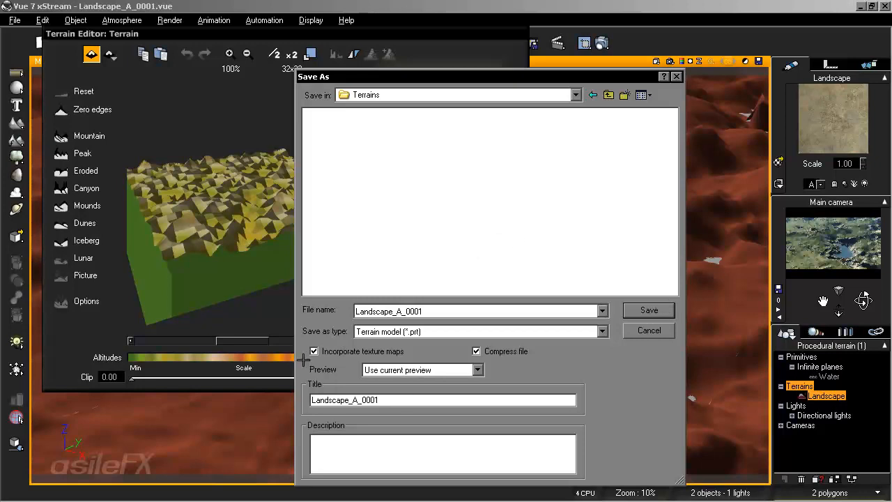
Save the terrain model, accepting the object preview settings, and close the Terrain Editor with its changes kept.
{"action": "left_click", "coordinate": [649, 311]}
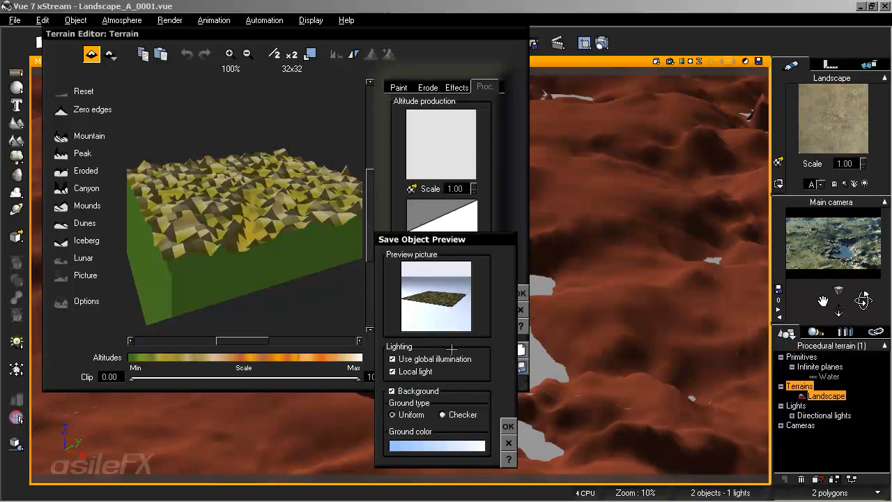
{"action": "left_click", "coordinate": [508, 426]}
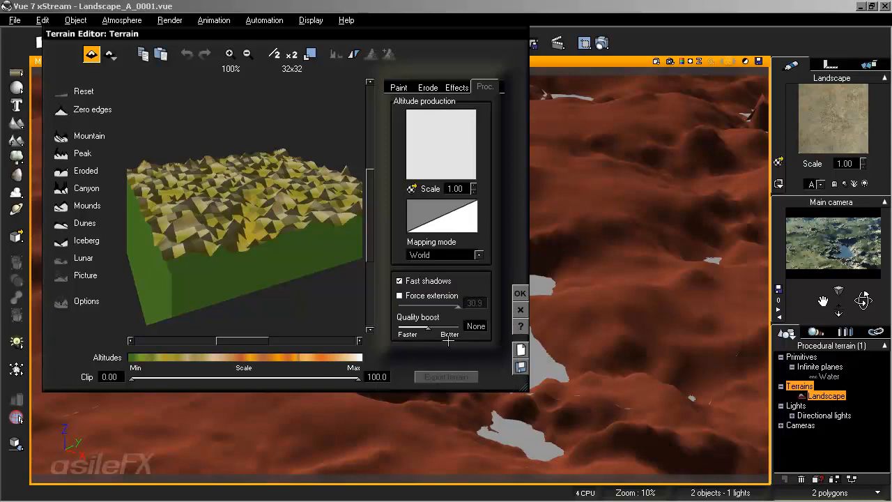
{"action": "left_click", "coordinate": [520, 288]}
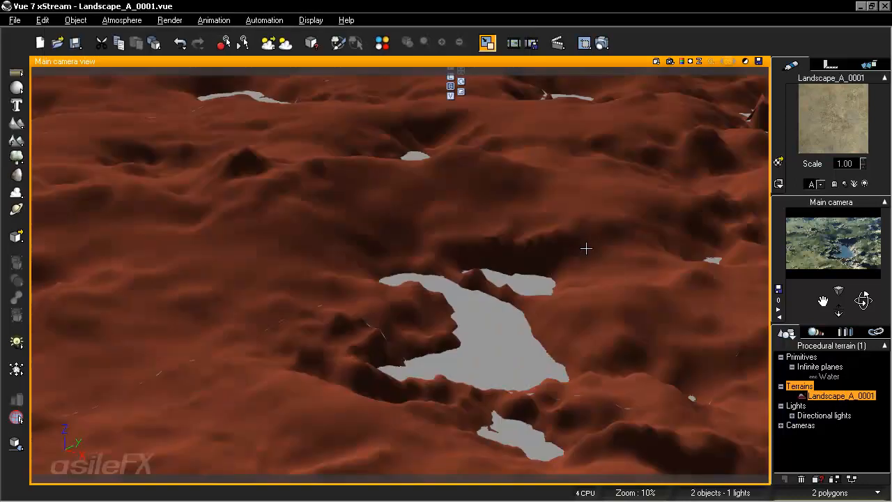
Examine the full layer list of the Landscape_A_0001 terrain's material in the Advanced Material Editor, from Sand UnderWater down to Light Rock.
{"action": "double_click", "coordinate": [833, 103]}
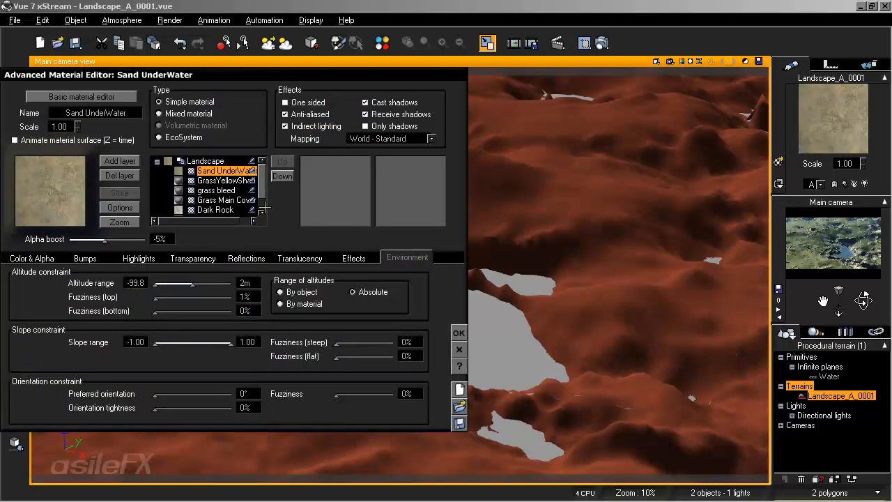
{"action": "left_click_drag", "start_coordinate": [263, 178], "coordinate": [263, 186]}
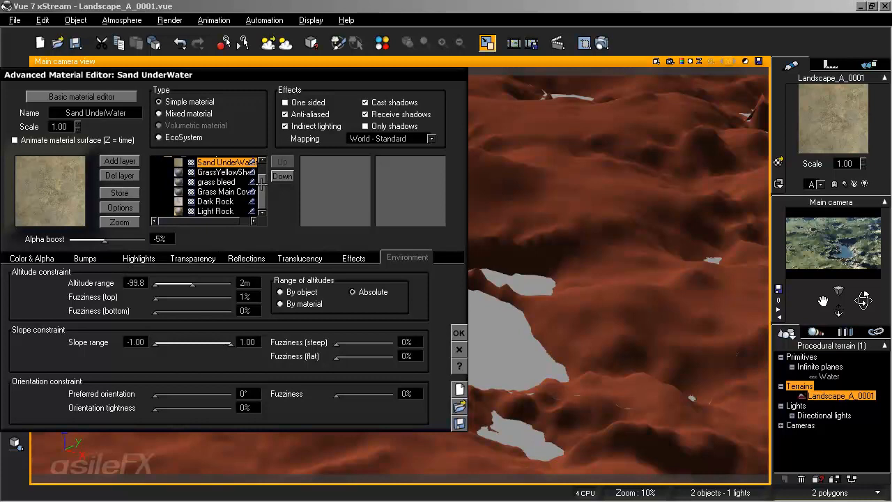
{"action": "left_click_drag", "start_coordinate": [263, 185], "coordinate": [263, 176]}
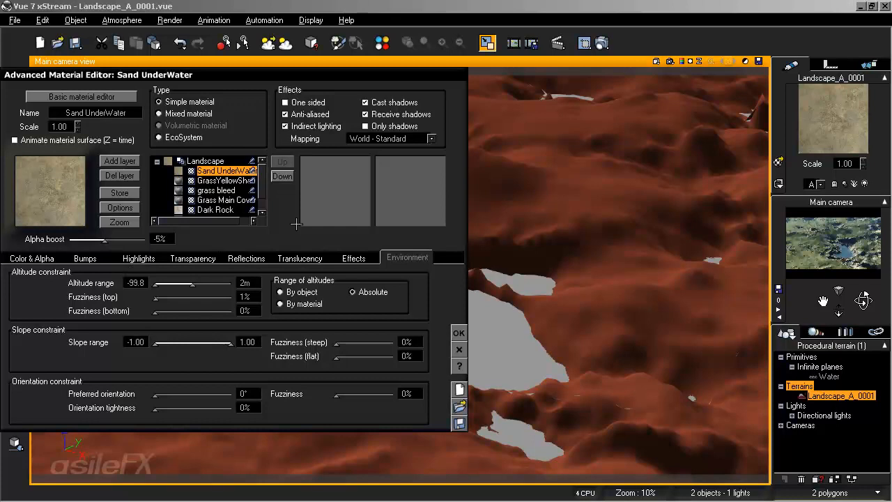
{"action": "left_click_drag", "start_coordinate": [264, 179], "coordinate": [265, 188]}
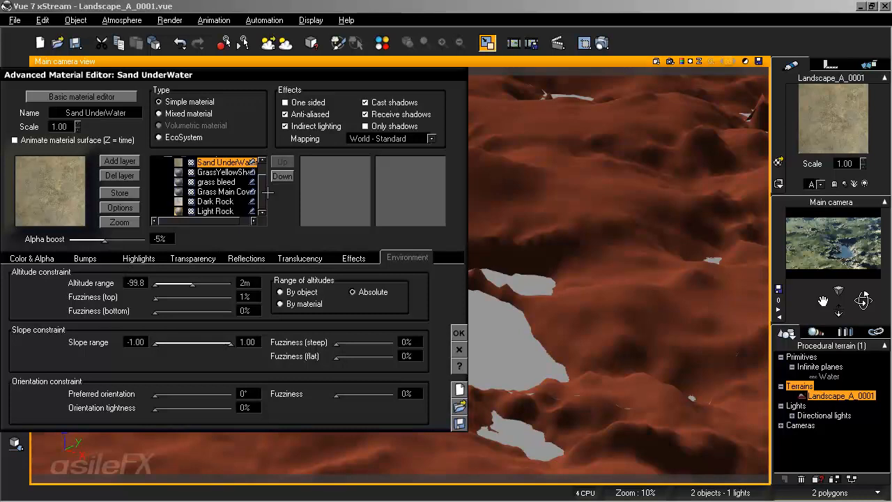
{"action": "left_click_drag", "start_coordinate": [262, 179], "coordinate": [262, 170]}
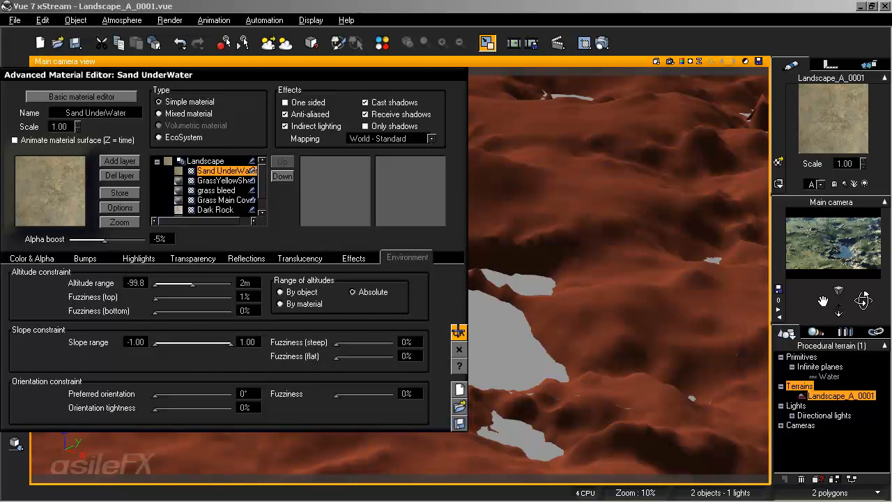
{"action": "left_click", "coordinate": [459, 332]}
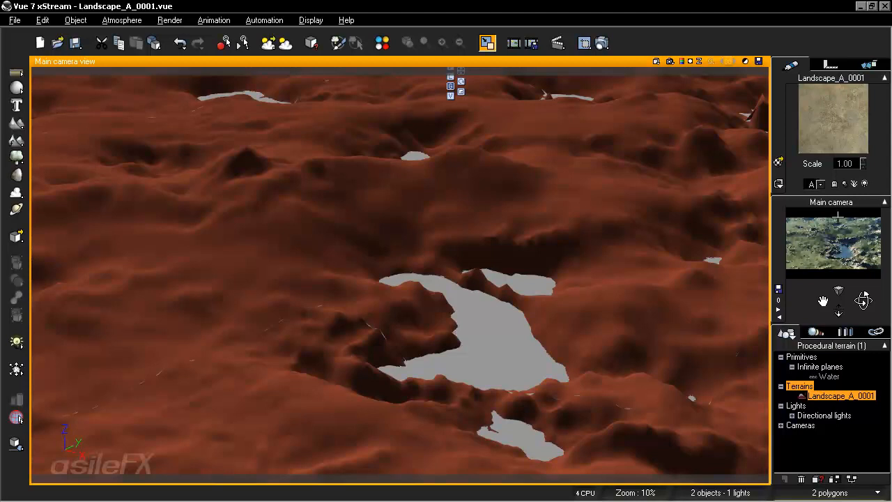
Move the main camera farther back and reorient it to frame a wider stretch of the terrain and its lakes.
{"action": "left_click_drag", "start_coordinate": [838, 310], "coordinate": [841, 309]}
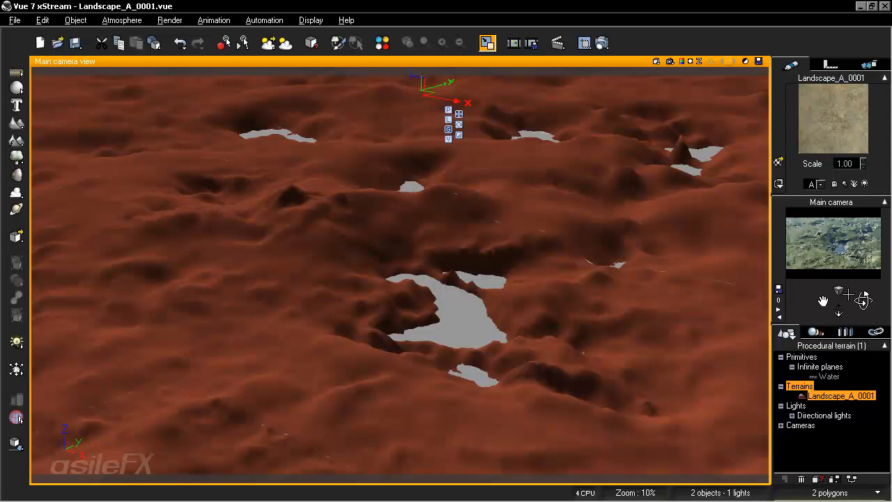
{"action": "left_click_drag", "start_coordinate": [864, 300], "coordinate": [864, 302]}
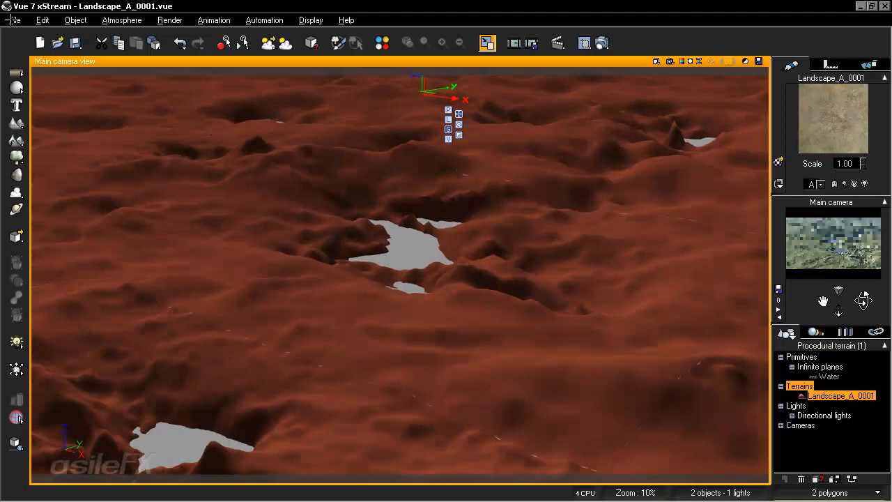
Start saving the scene under a new name and create a folder named Group_B_Distribution inside the Scenes folder.
{"action": "left_click", "coordinate": [14, 20]}
{"action": "left_click", "coordinate": [53, 94]}
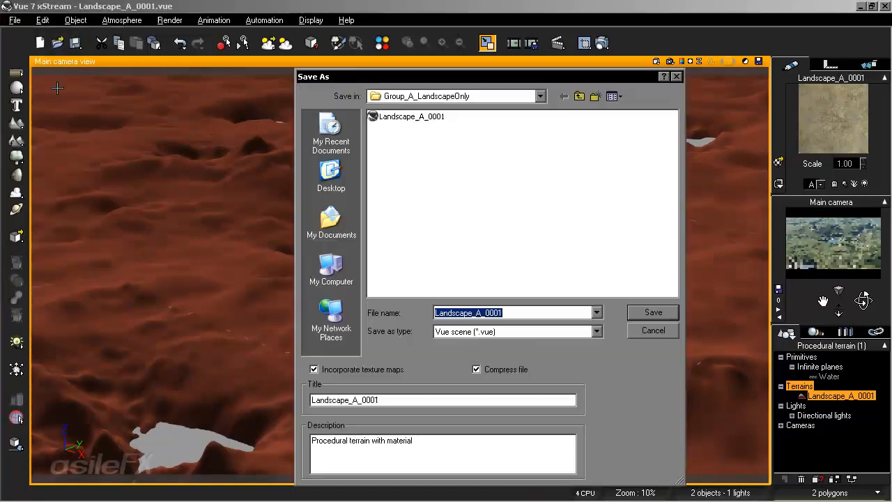
{"action": "left_click", "coordinate": [466, 96]}
{"action": "left_click", "coordinate": [453, 166]}
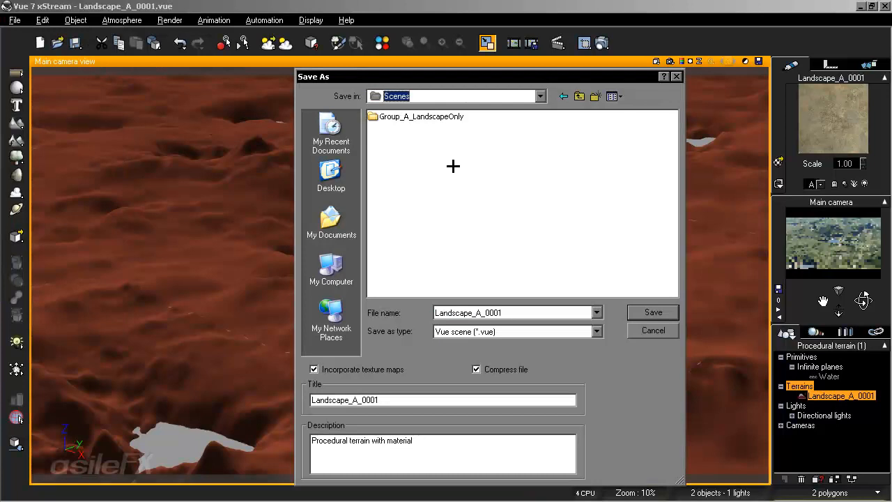
{"action": "right_click", "coordinate": [423, 169]}
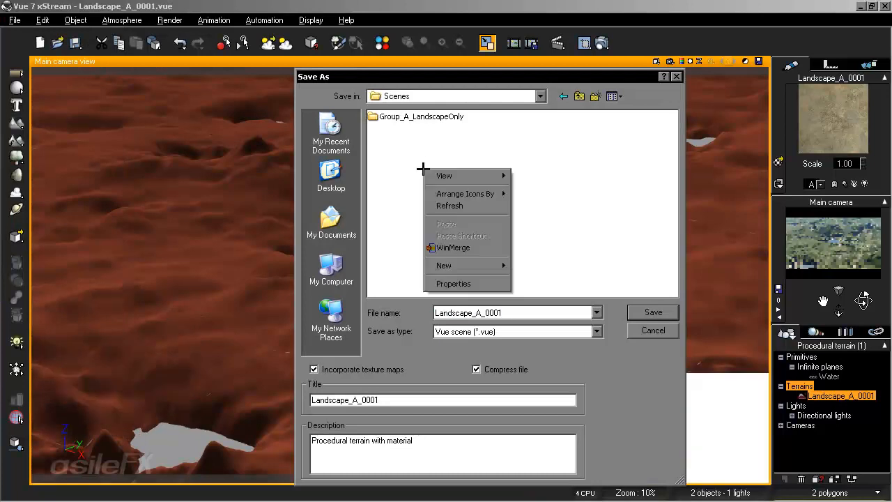
{"action": "mouse_move", "coordinate": [494, 265]}
{"action": "left_click", "coordinate": [535, 266]}
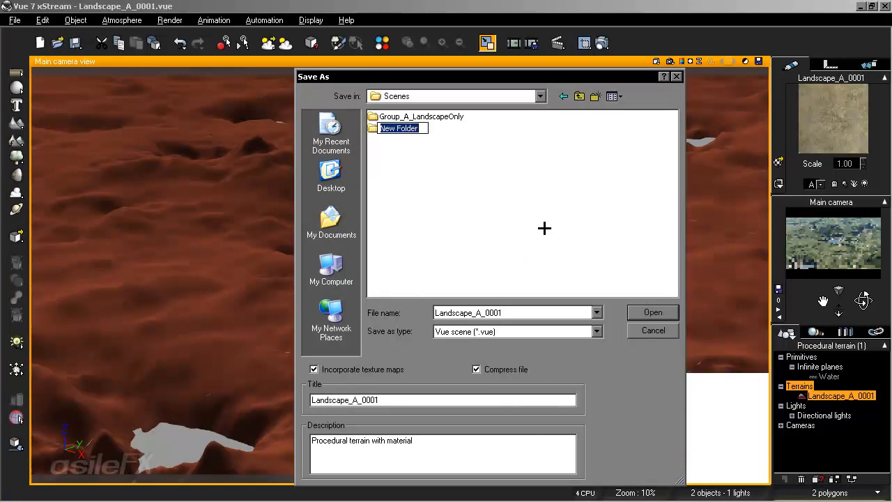
{"action": "type", "text": "Group"}
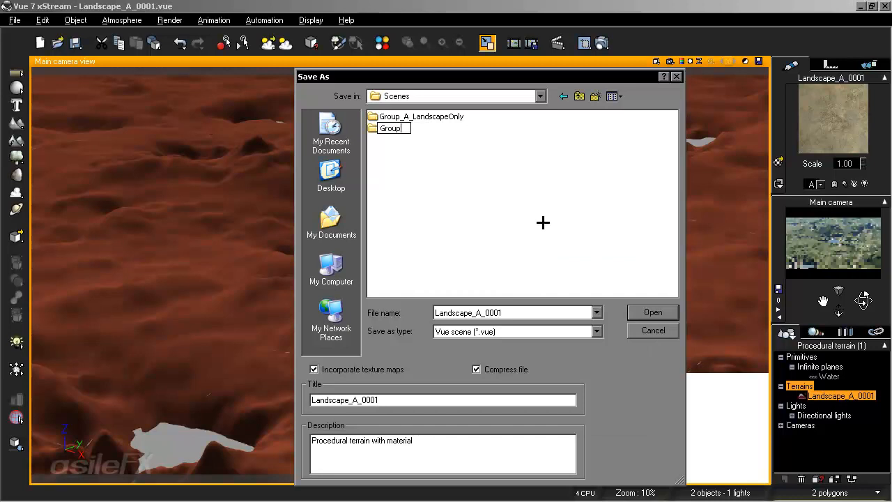
{"action": "type", "text": "_B_Distribution"}
{"action": "key", "text": "Return"}
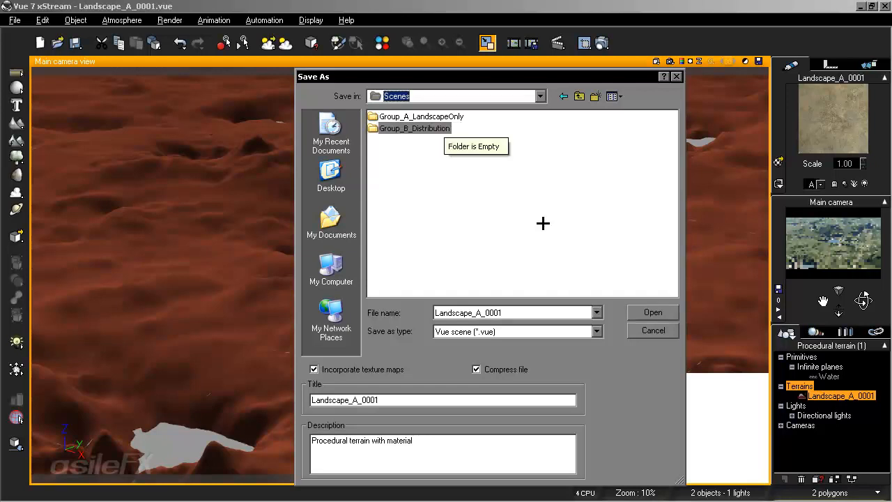
Rename the new folder as Group_B_Distribution_FromTerrain and open it as the save location.
{"action": "left_click", "coordinate": [450, 131]}
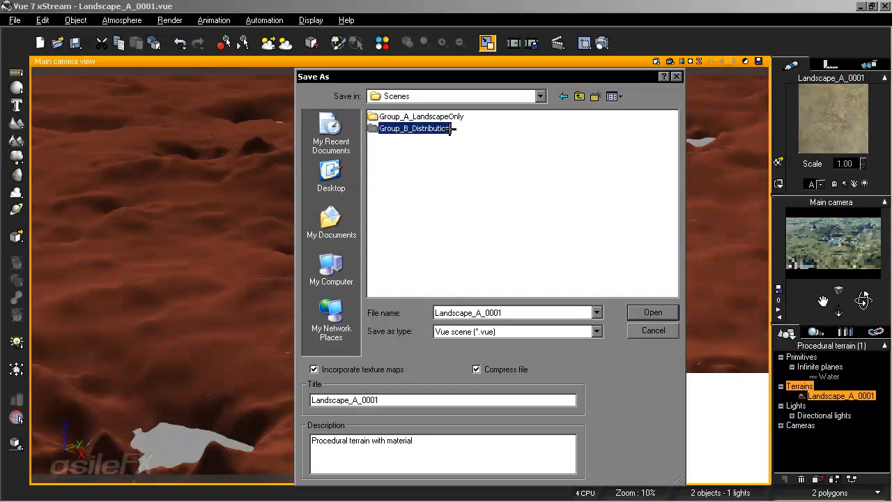
{"action": "left_click", "coordinate": [456, 130]}
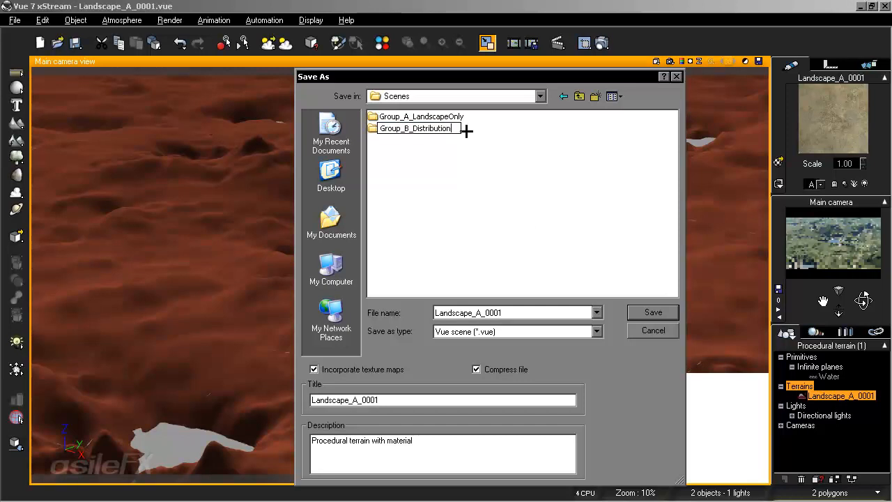
{"action": "type", "text": "_FromTerrain"}
{"action": "left_click", "coordinate": [527, 171]}
{"action": "double_click", "coordinate": [419, 131]}
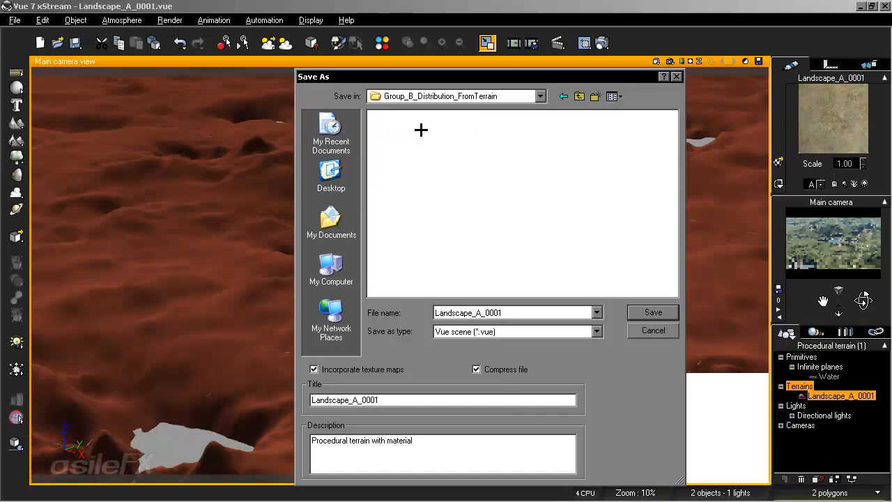
Save the scene as Landscape_B_0001 in Vue scene format, with the matching title Landscape_B_0001 and the description cleared.
{"action": "left_click", "coordinate": [481, 313]}
{"action": "key", "text": "BackSpace"}
{"action": "type", "text": "B"}
{"action": "left_click", "coordinate": [358, 400]}
{"action": "key", "text": "BackSpace"}
{"action": "type", "text": "B"}
{"action": "left_click_drag", "start_coordinate": [442, 440], "coordinate": [277, 438]}
{"action": "key", "text": "BackSpace"}
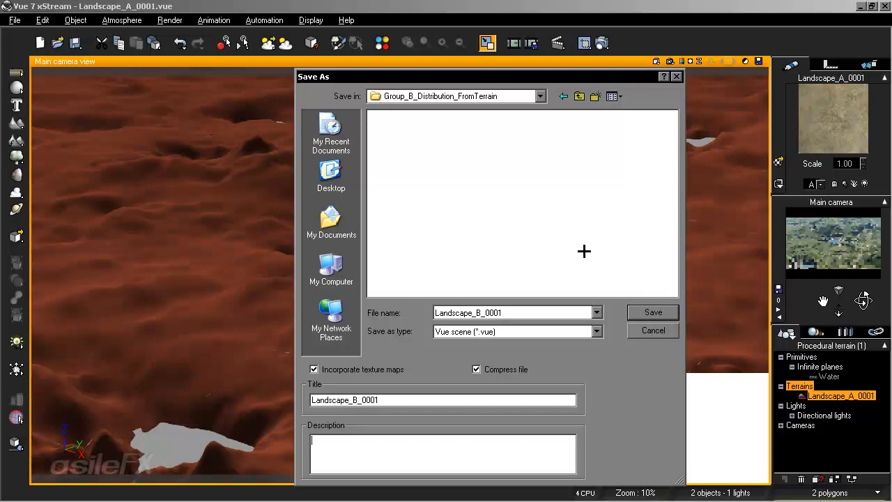
{"action": "left_click", "coordinate": [652, 315]}
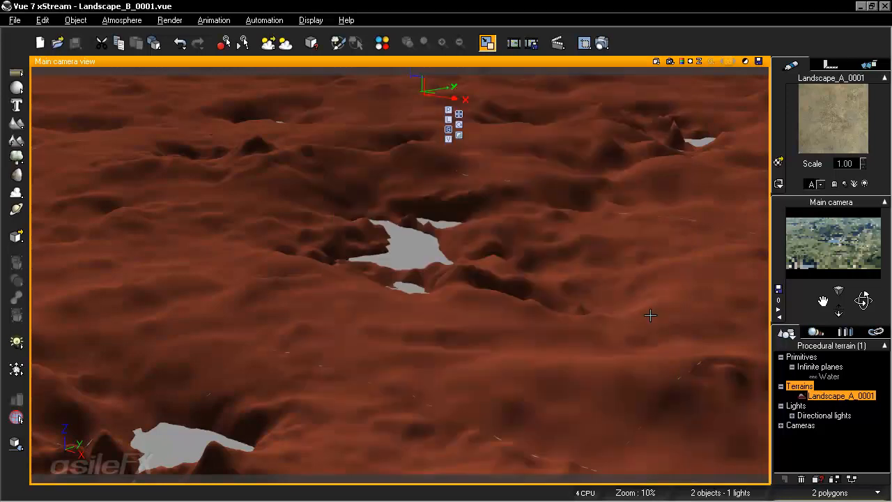